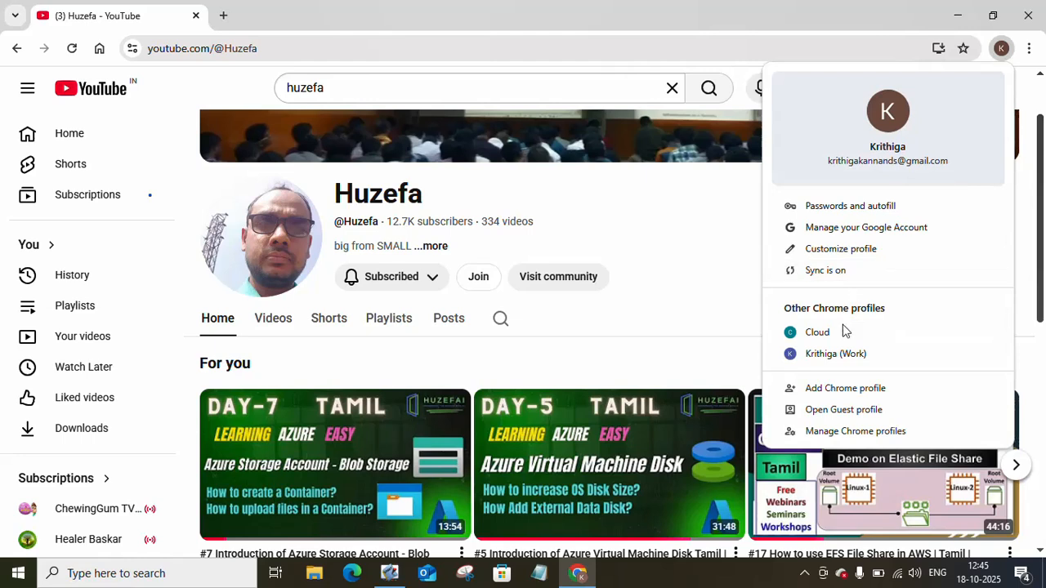
Step: Switch to the work Chrome profile and sign in to the Azure portal with the first listed account
{"action": "left_click", "coordinate": [836, 354]}
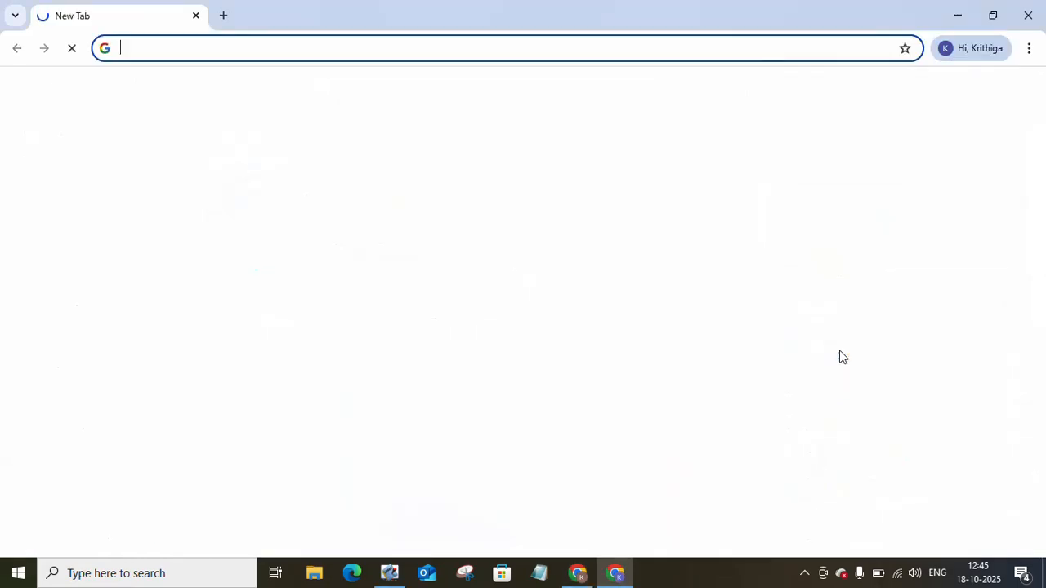
{"action": "left_click", "coordinate": [122, 83]}
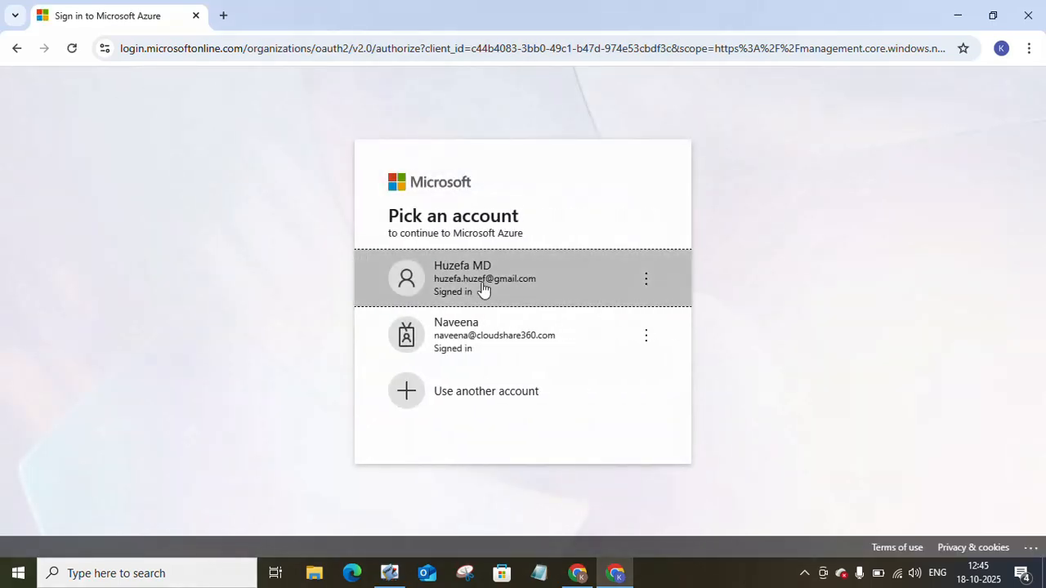
{"action": "left_click", "coordinate": [483, 288]}
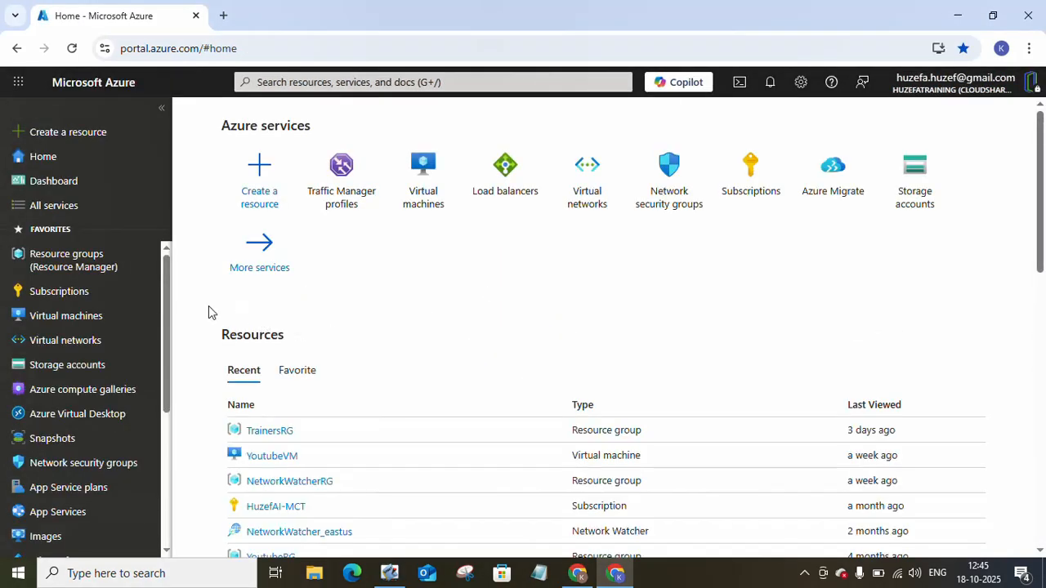
Step: Create a resource group named East-RG in the East US region
{"action": "left_click", "coordinate": [102, 260]}
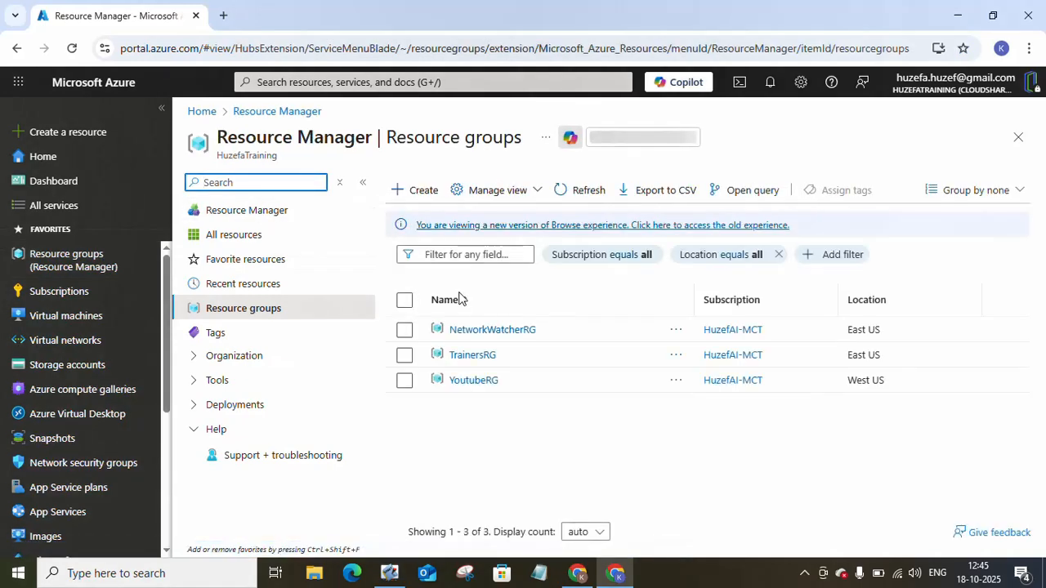
{"action": "left_click", "coordinate": [421, 196]}
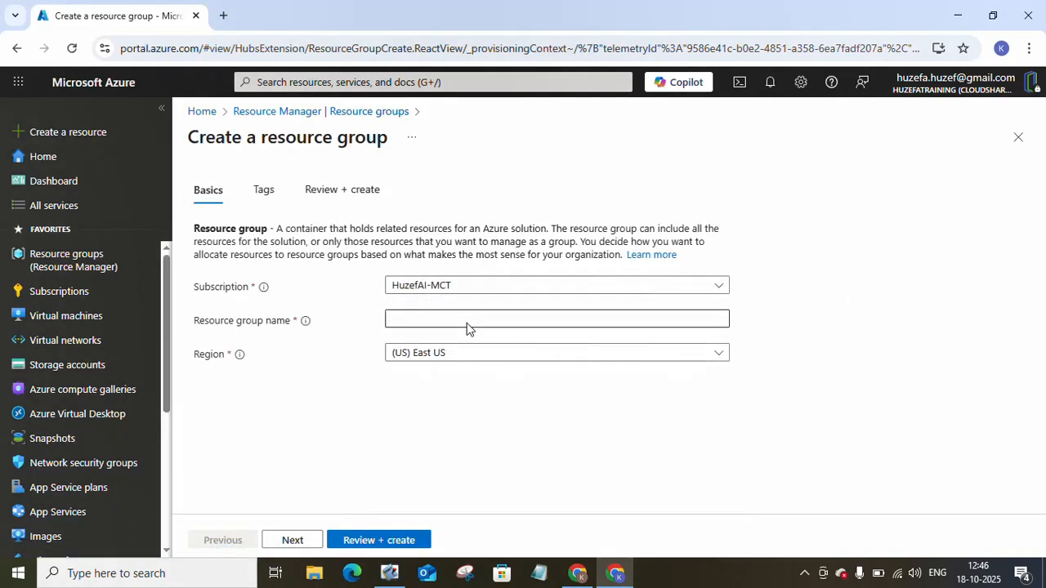
{"action": "left_click", "coordinate": [468, 324]}
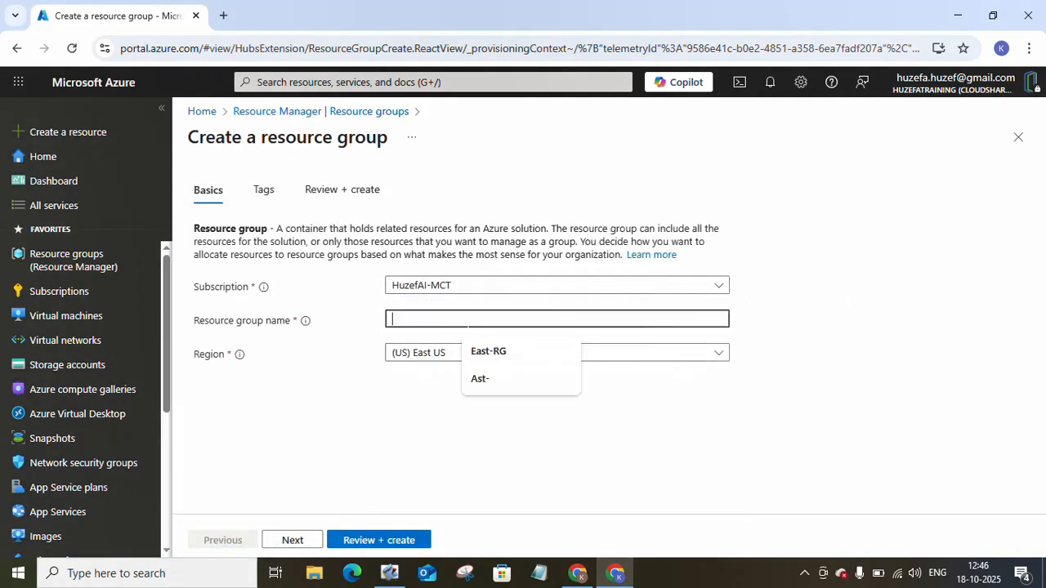
{"action": "left_click", "coordinate": [483, 353]}
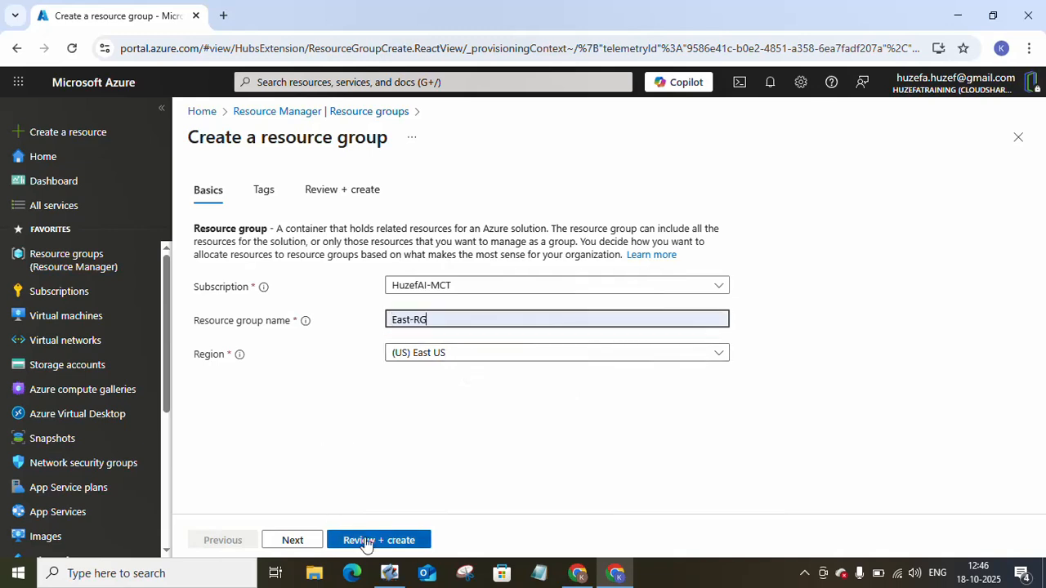
{"action": "left_click", "coordinate": [365, 538]}
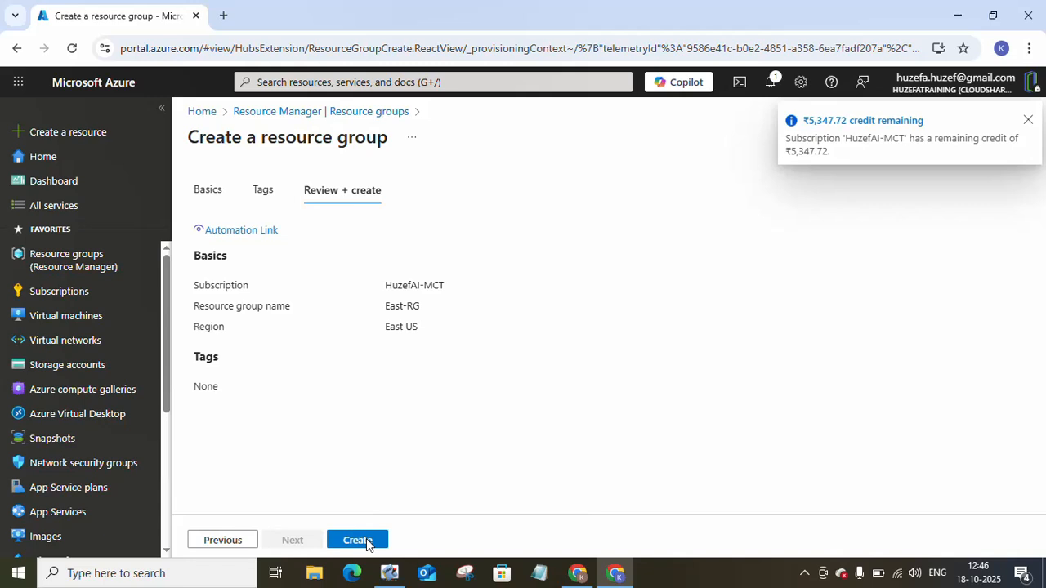
{"action": "left_click", "coordinate": [359, 540]}
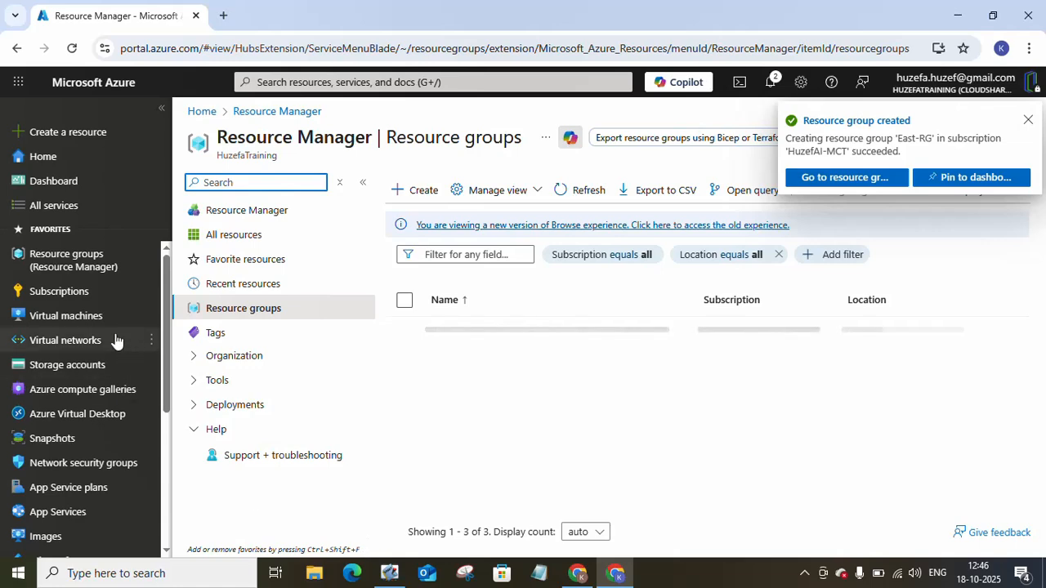
Step: Start a new virtual machine in the East-RG resource group and name it Windows1
{"action": "left_click", "coordinate": [94, 317]}
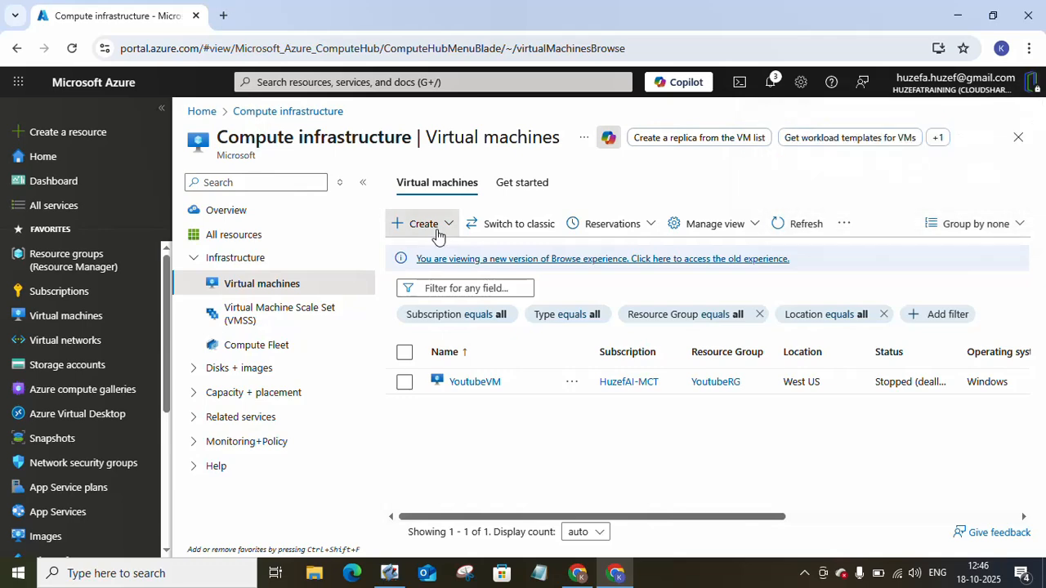
{"action": "left_click", "coordinate": [436, 233]}
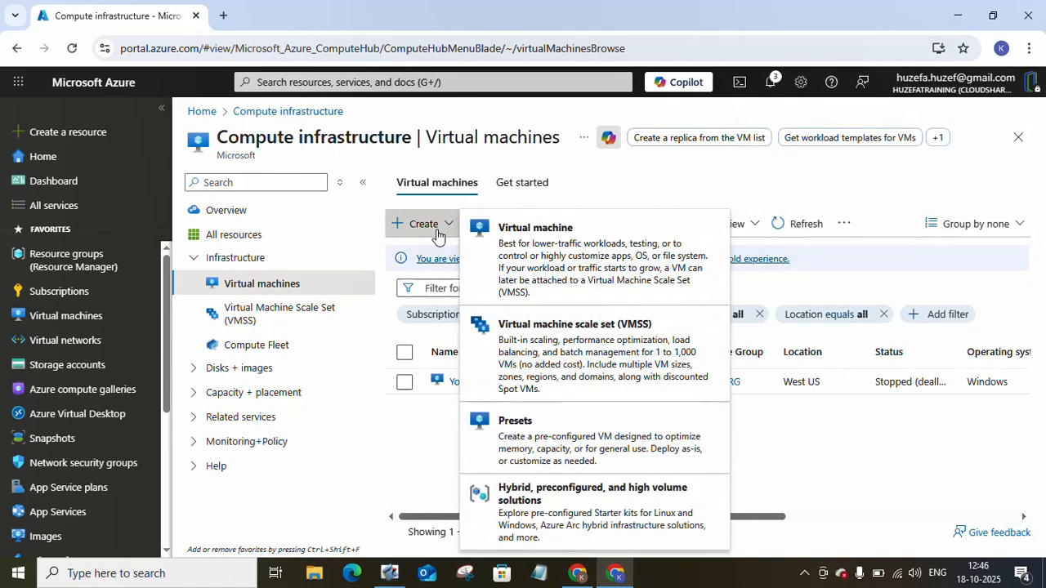
{"action": "left_click", "coordinate": [546, 255]}
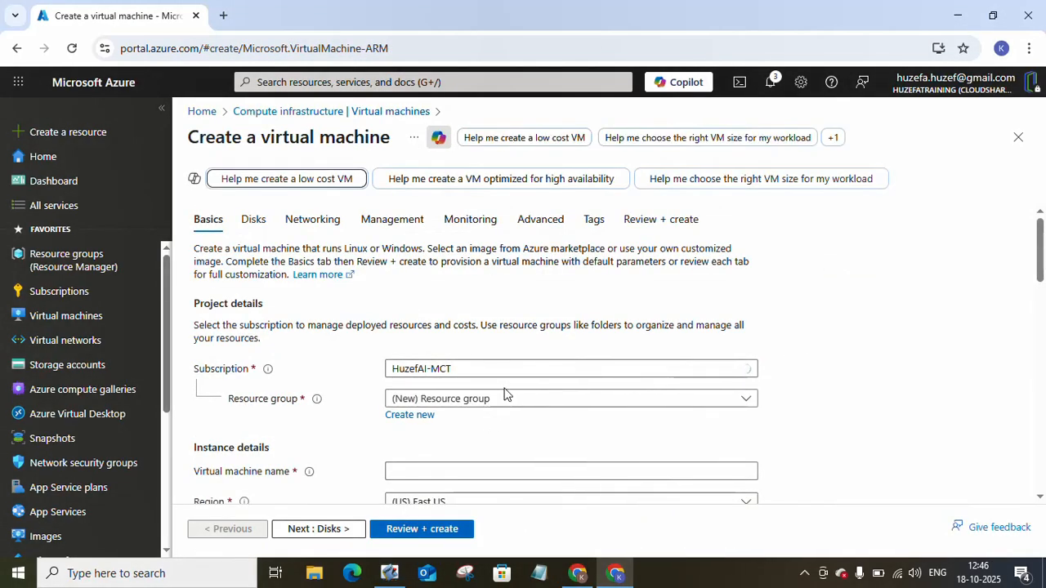
{"action": "left_click", "coordinate": [502, 400]}
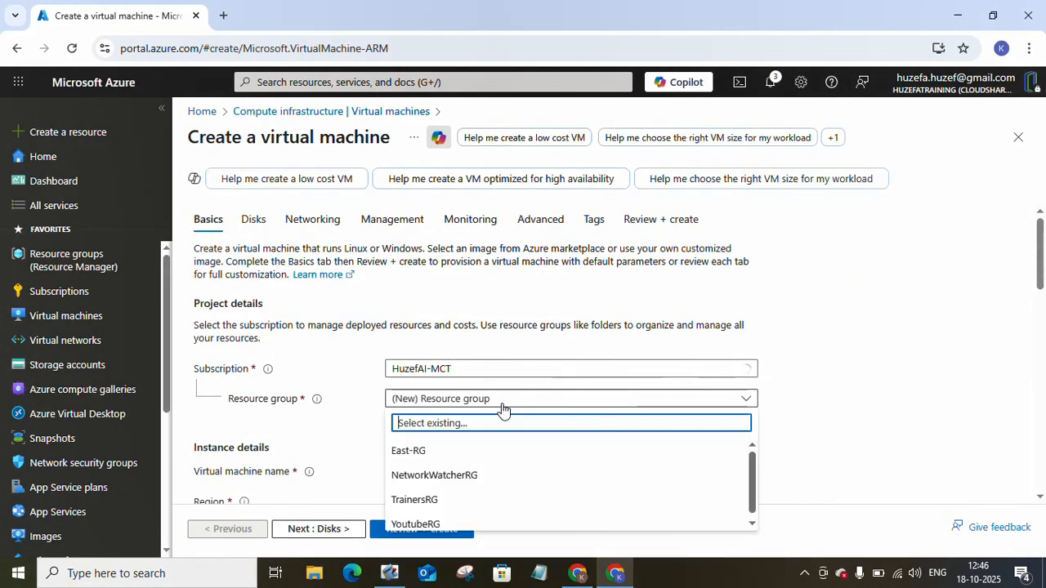
{"action": "left_click", "coordinate": [423, 461]}
{"action": "left_click", "coordinate": [426, 475]}
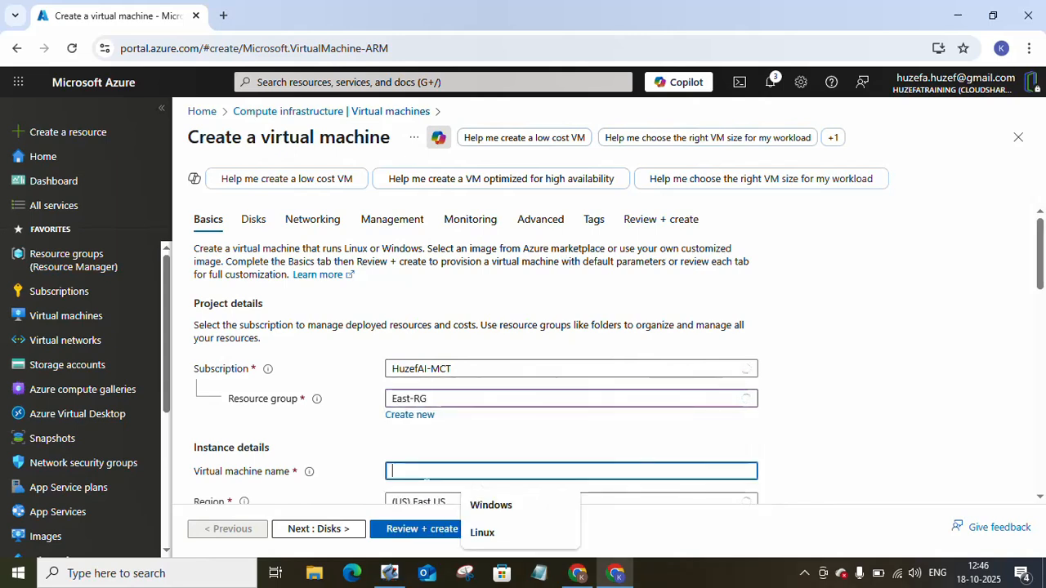
{"action": "left_click", "coordinate": [491, 505]}
{"action": "type", "text": "1"}
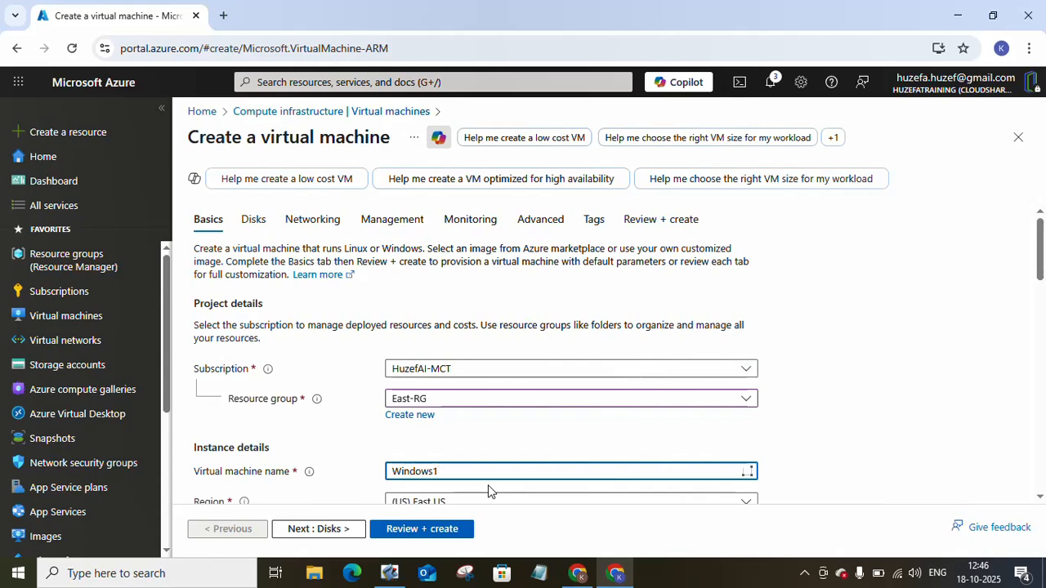
Step: Set availability to No infrastructure redundancy required, security type to Standard, and the image to Windows Server 2019 Datacenter - x64 Gen2
{"action": "left_click_drag", "start_coordinate": [1040, 255], "coordinate": [1039, 297]}
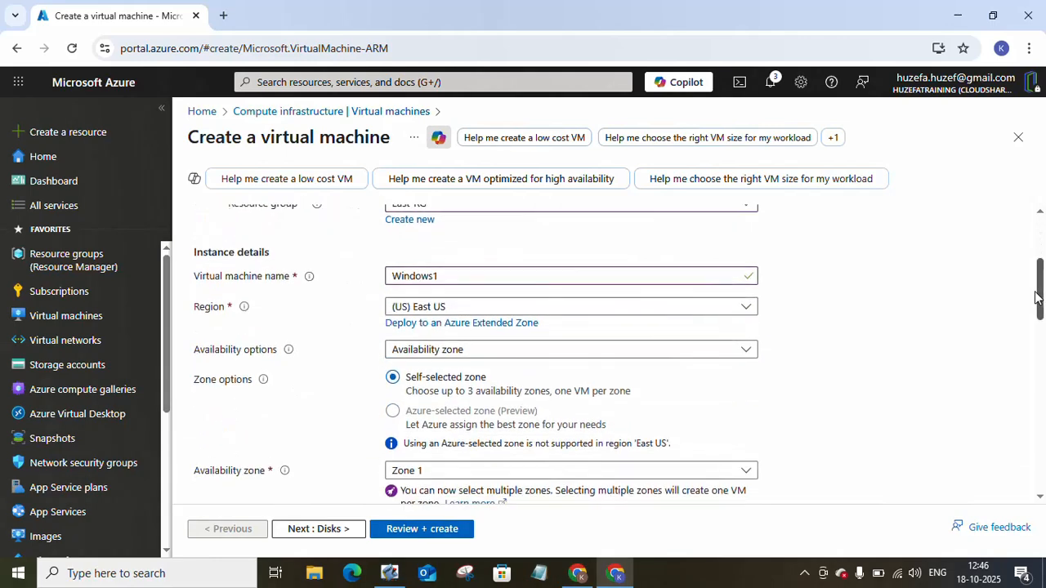
{"action": "scroll", "coordinate": [1038, 297], "scroll_direction": "down", "scroll_amount": 1}
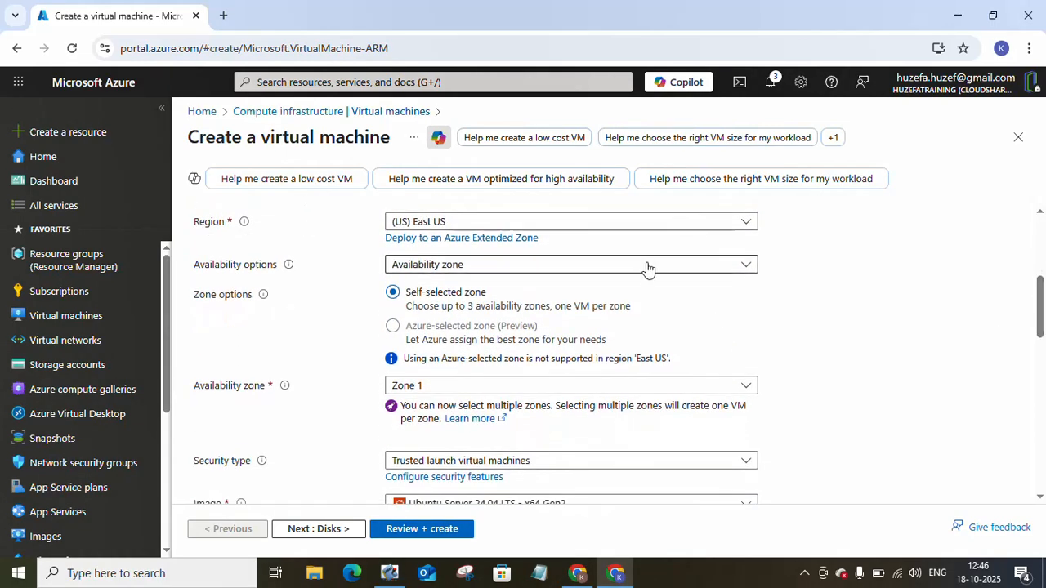
{"action": "left_click", "coordinate": [647, 266]}
{"action": "left_click", "coordinate": [567, 288]}
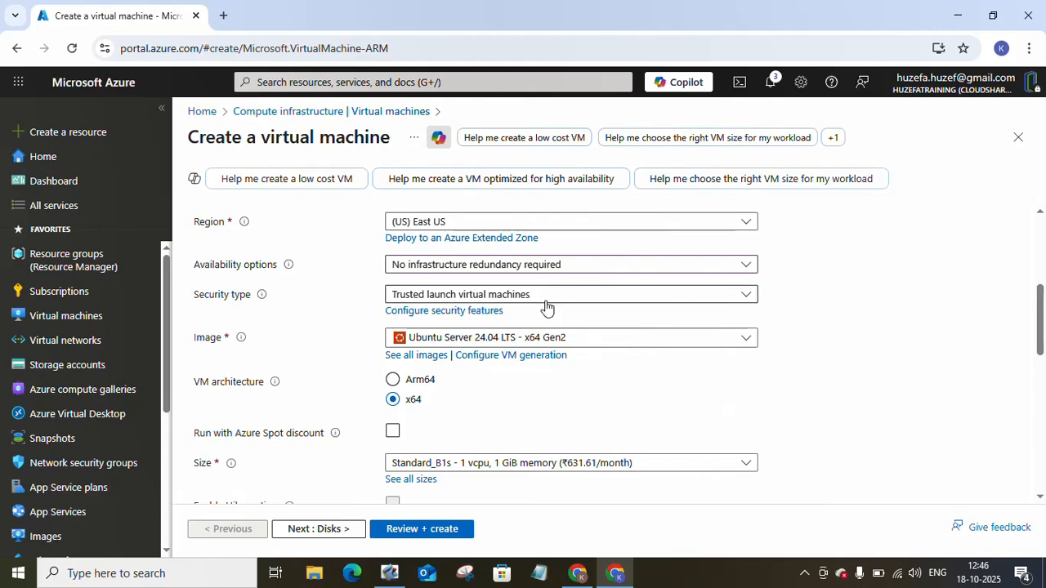
{"action": "left_click", "coordinate": [546, 305]}
{"action": "left_click", "coordinate": [501, 329]}
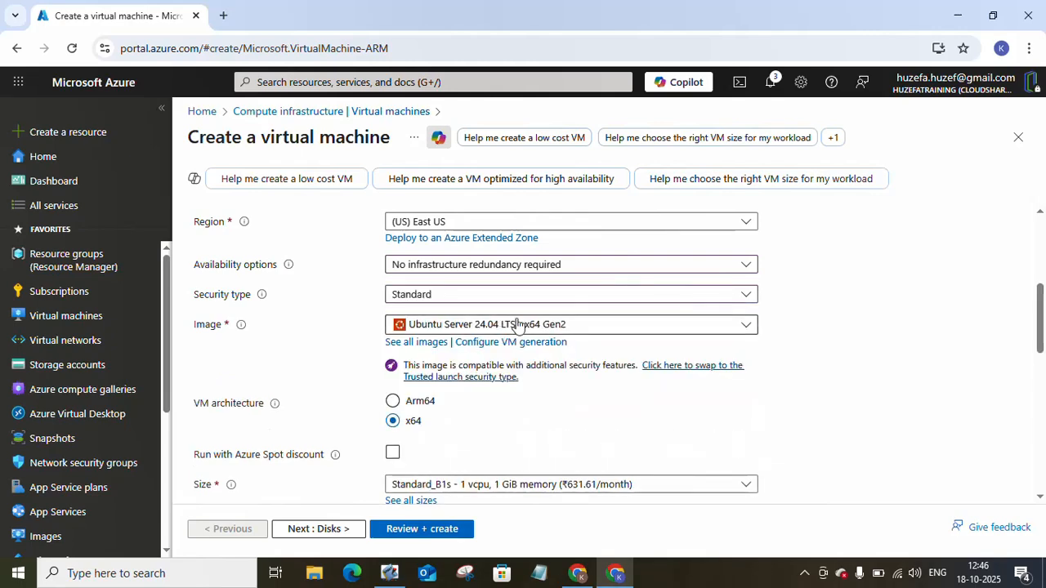
{"action": "left_click", "coordinate": [517, 325]}
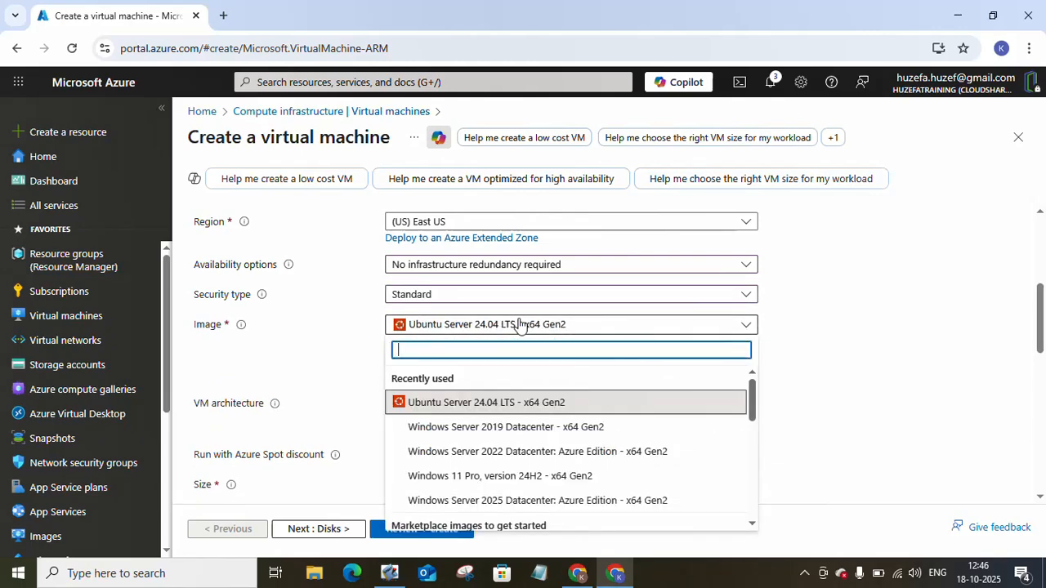
{"action": "left_click", "coordinate": [492, 427]}
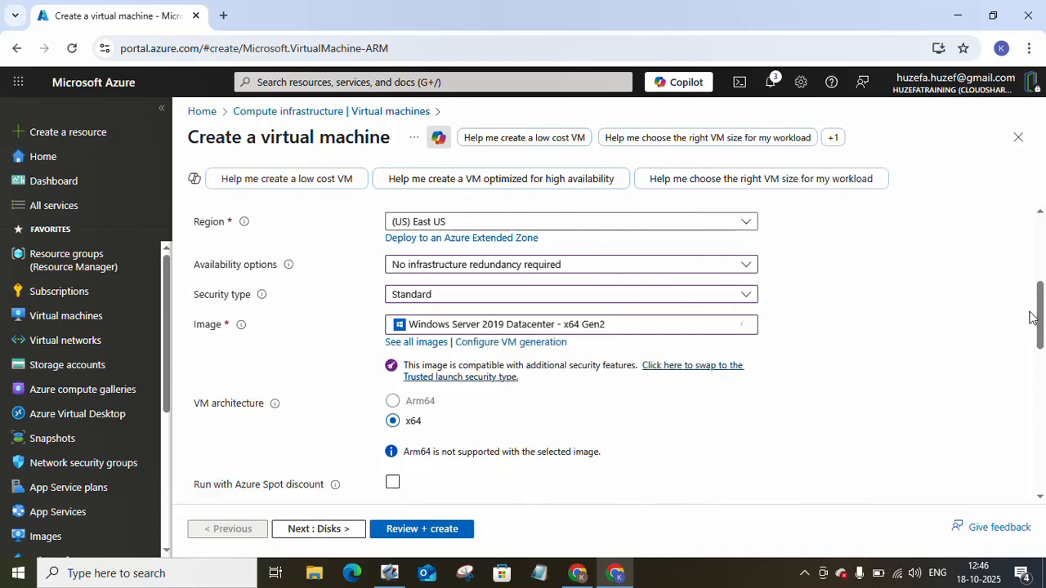
Step: Set the virtual machine size to Standard_DS1_v2 and fill in the administrator username
{"action": "left_click_drag", "start_coordinate": [1040, 323], "coordinate": [1041, 367]}
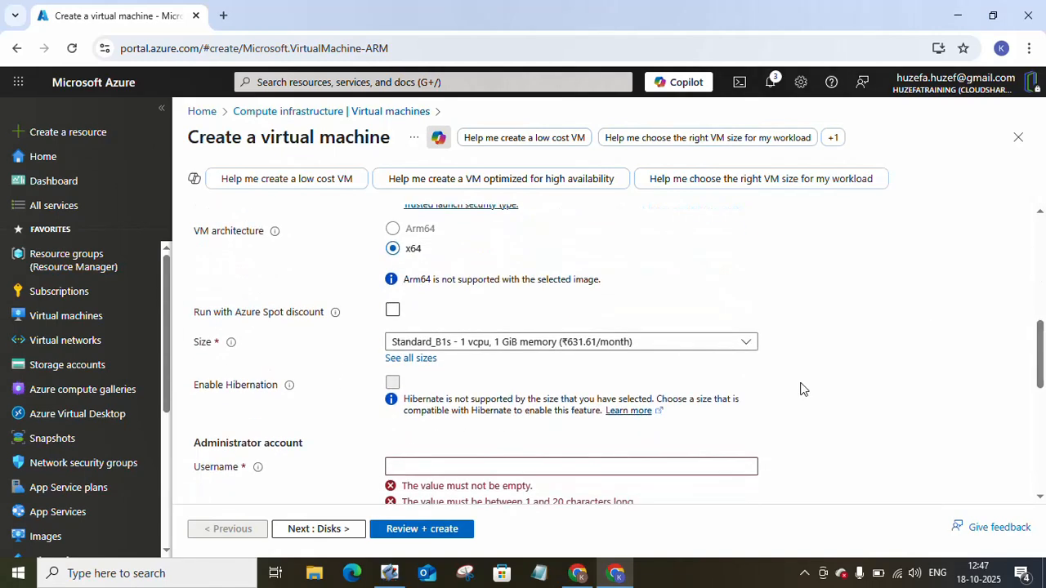
{"action": "left_click", "coordinate": [658, 351]}
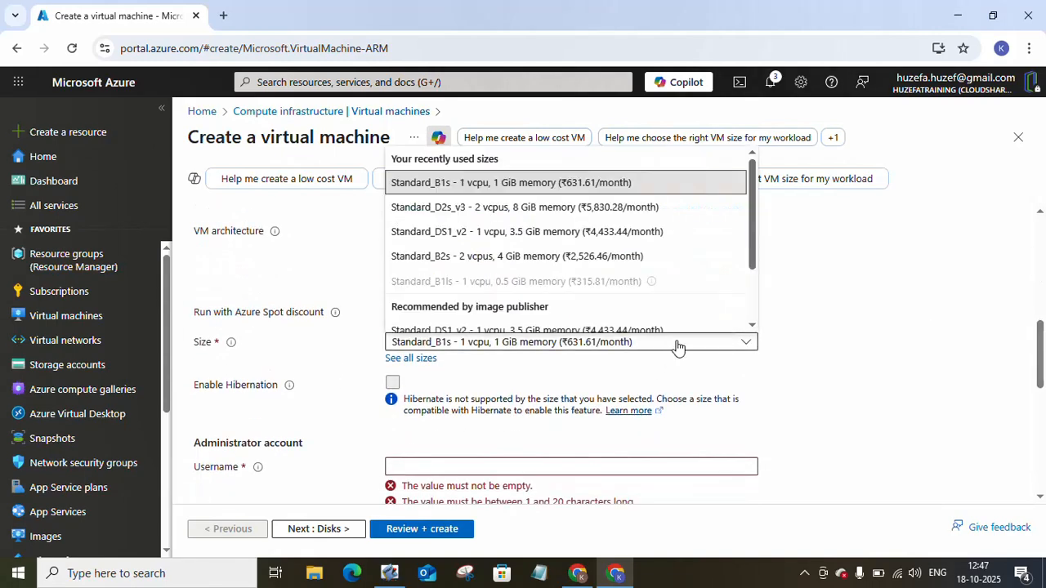
{"action": "left_click", "coordinate": [602, 233]}
{"action": "left_click", "coordinate": [527, 467]}
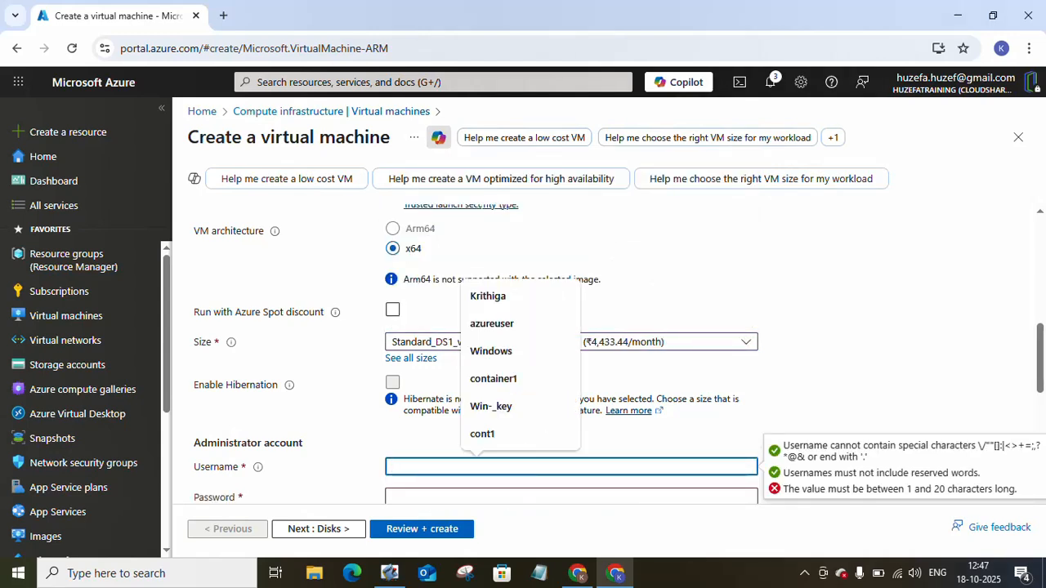
{"action": "left_click", "coordinate": [497, 296]}
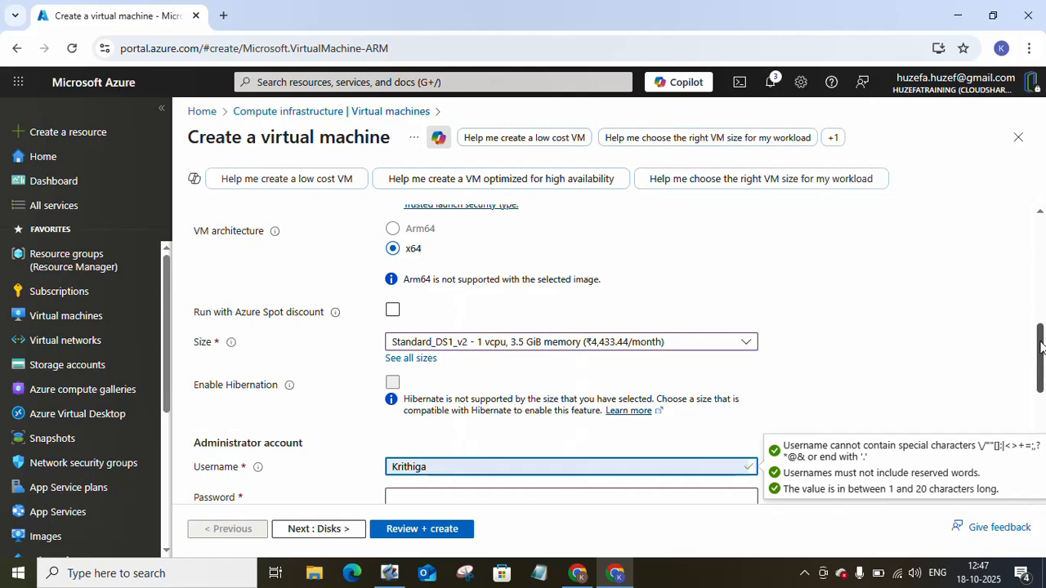
Step: Enter and confirm the administrator password, and deploy the Windows1 virtual machine after validation
{"action": "scroll", "coordinate": [1041, 347], "scroll_direction": "down", "scroll_amount": 3}
{"action": "left_click", "coordinate": [546, 236]}
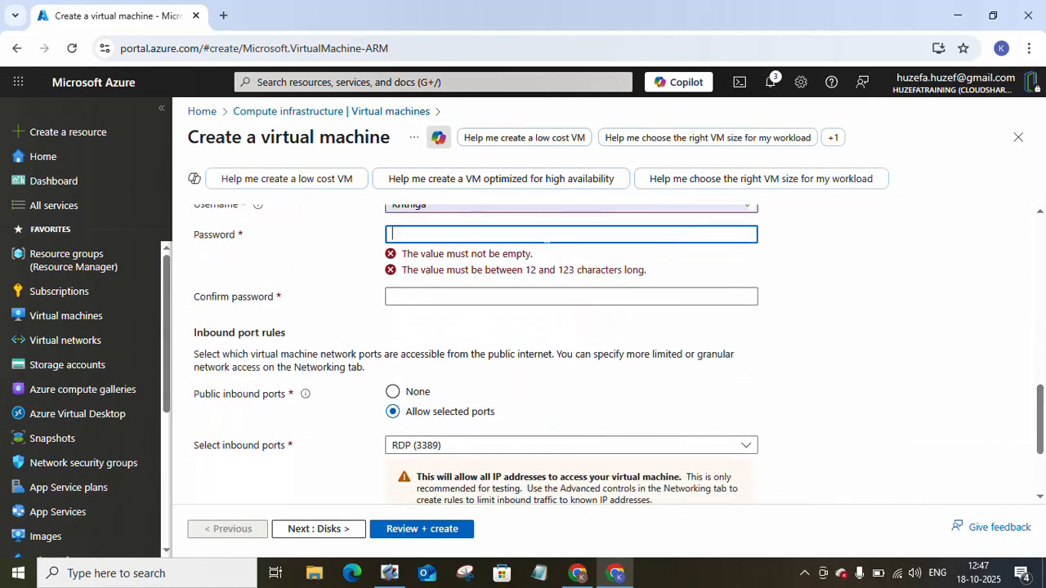
{"action": "type", "text": "•••••••"}
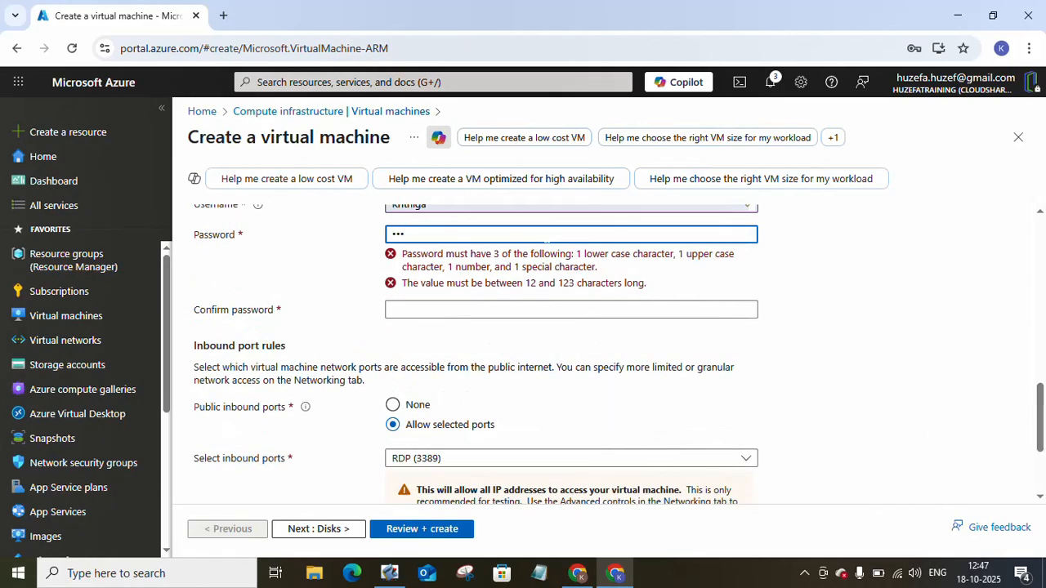
{"action": "type", "text": "•••"}
{"action": "left_click", "coordinate": [513, 267]}
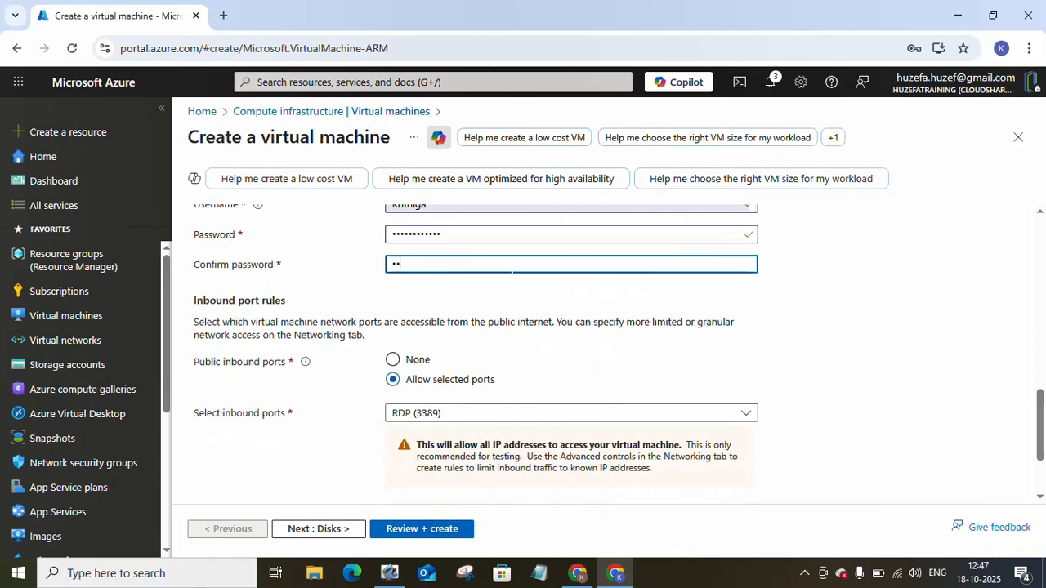
{"action": "type", "text": "••••"}
{"action": "left_click", "coordinate": [416, 531]}
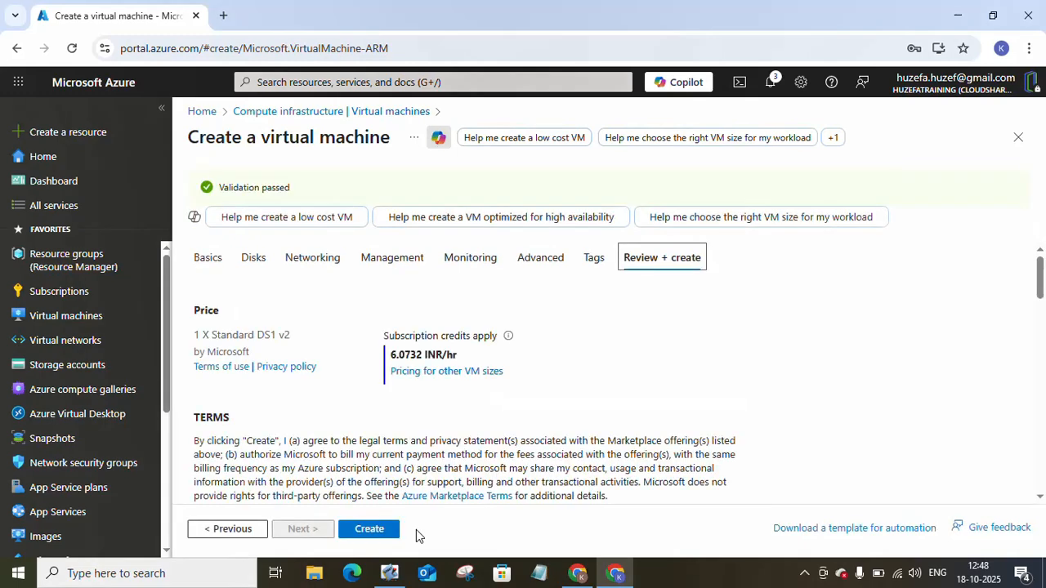
{"action": "left_click", "coordinate": [369, 530]}
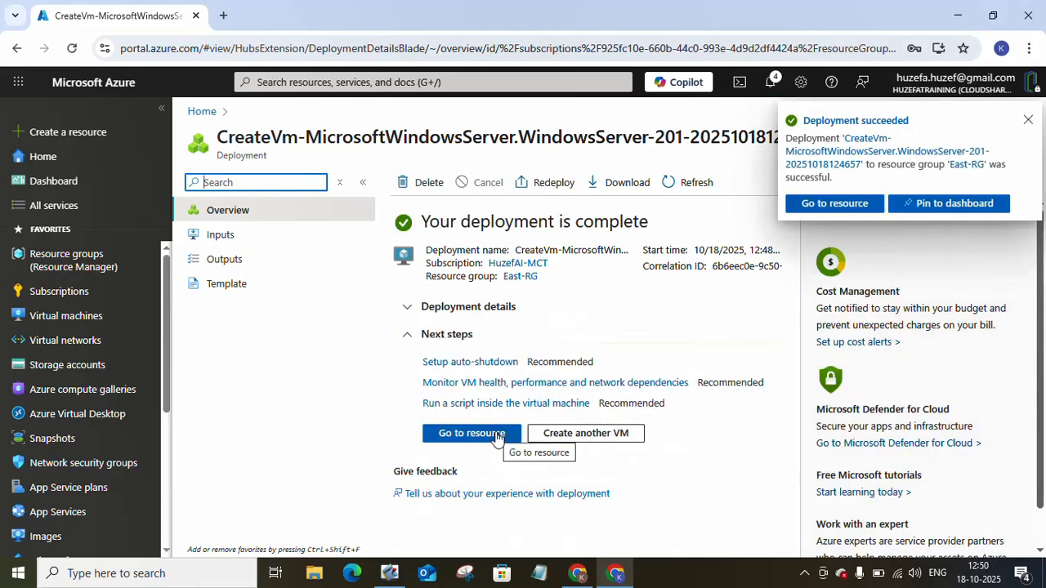
Step: Start creating another virtual machine and assign it to the East-RG resource group
{"action": "left_click", "coordinate": [93, 319]}
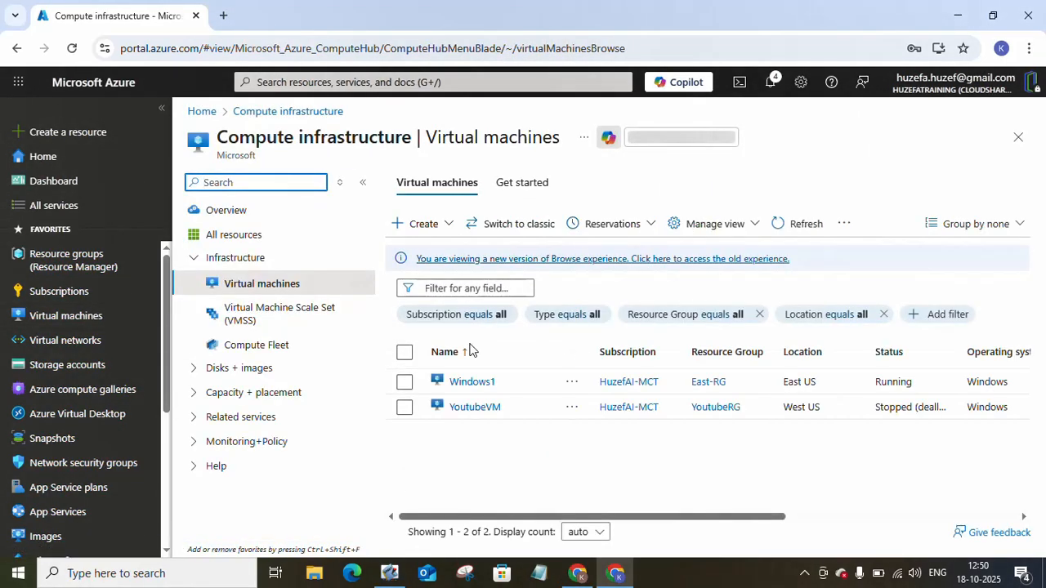
{"action": "left_click", "coordinate": [447, 236]}
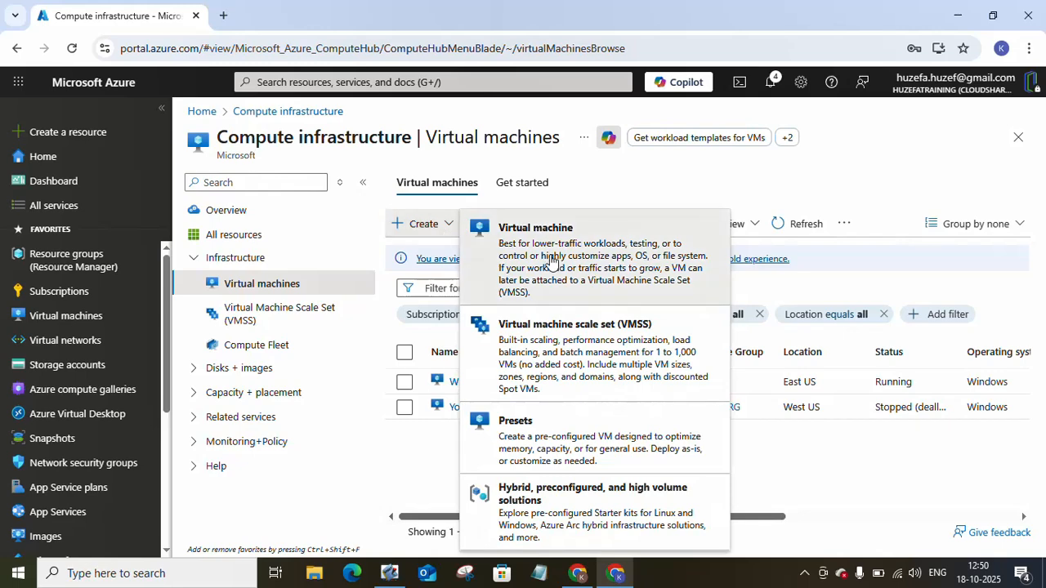
{"action": "left_click", "coordinate": [552, 261]}
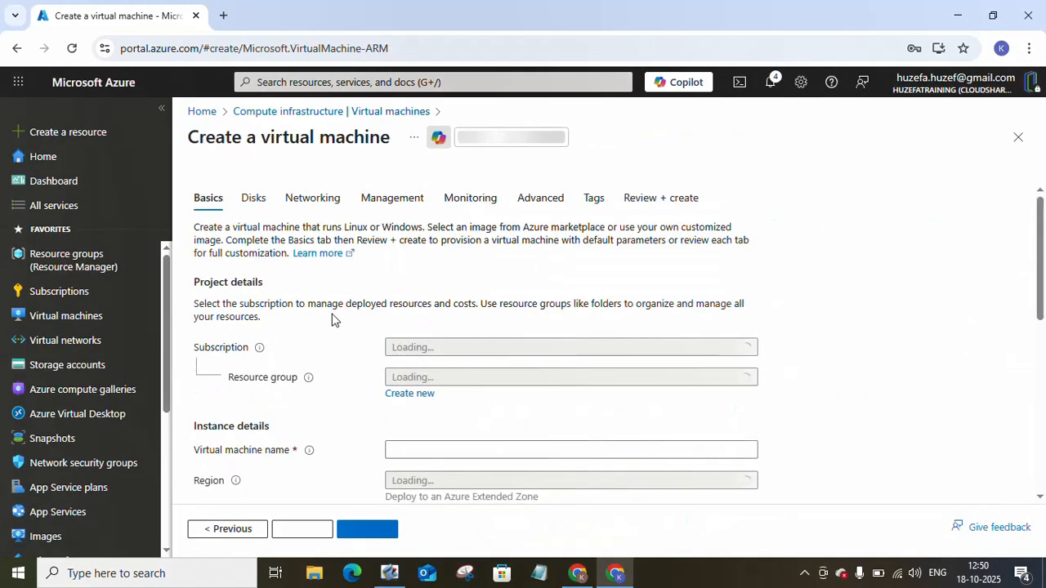
{"action": "left_click", "coordinate": [488, 402]}
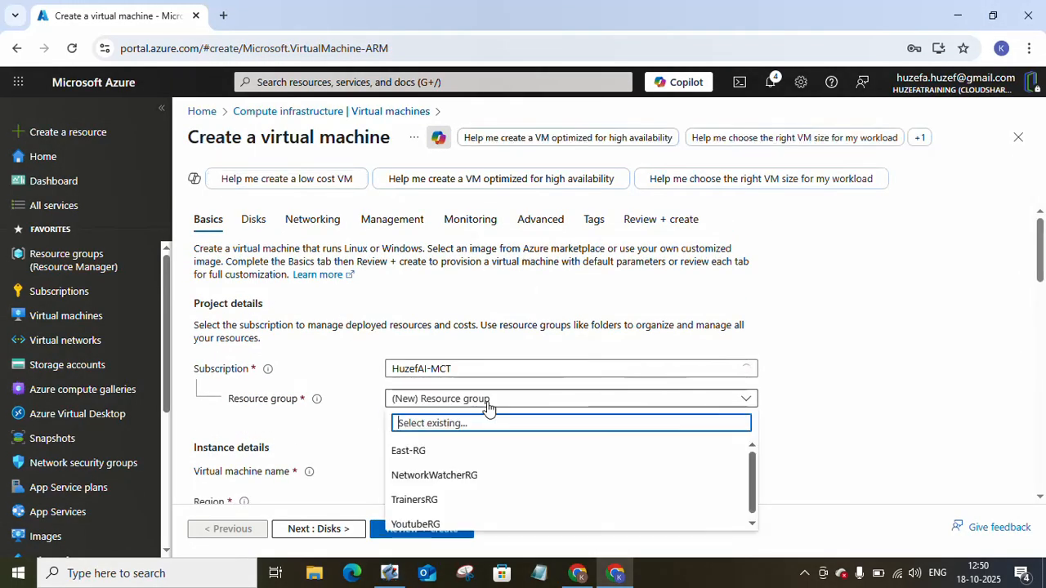
{"action": "left_click", "coordinate": [446, 456]}
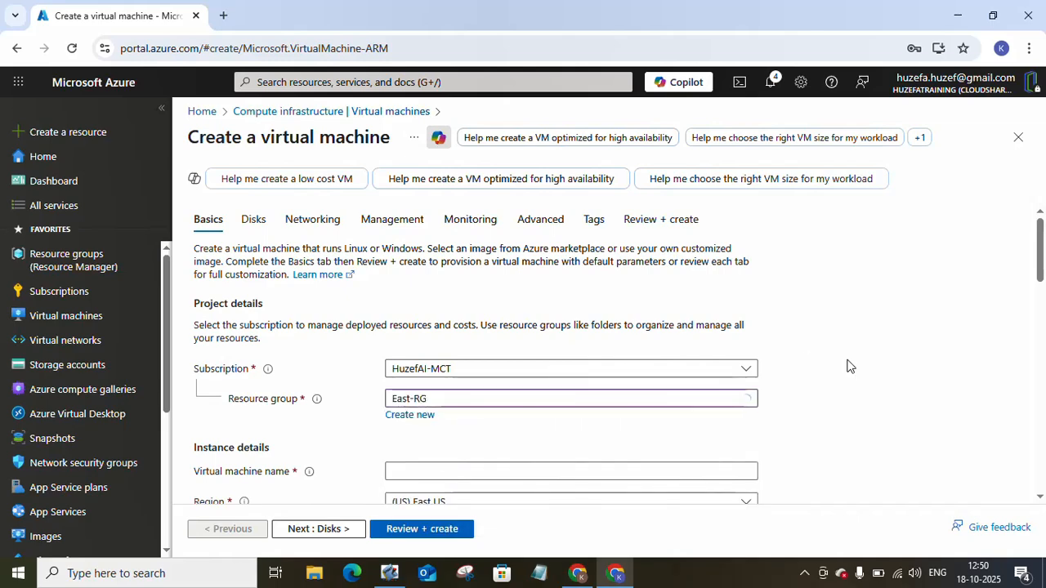
Step: Name the new virtual machine windows2
{"action": "scroll", "coordinate": [1042, 270], "scroll_direction": "down", "scroll_amount": 2}
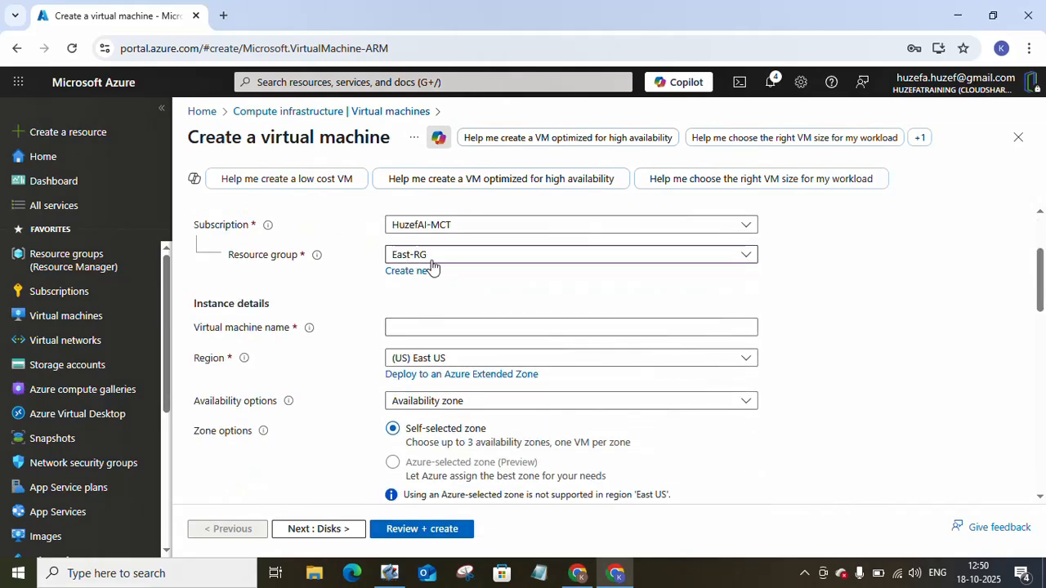
{"action": "left_click", "coordinate": [417, 327]}
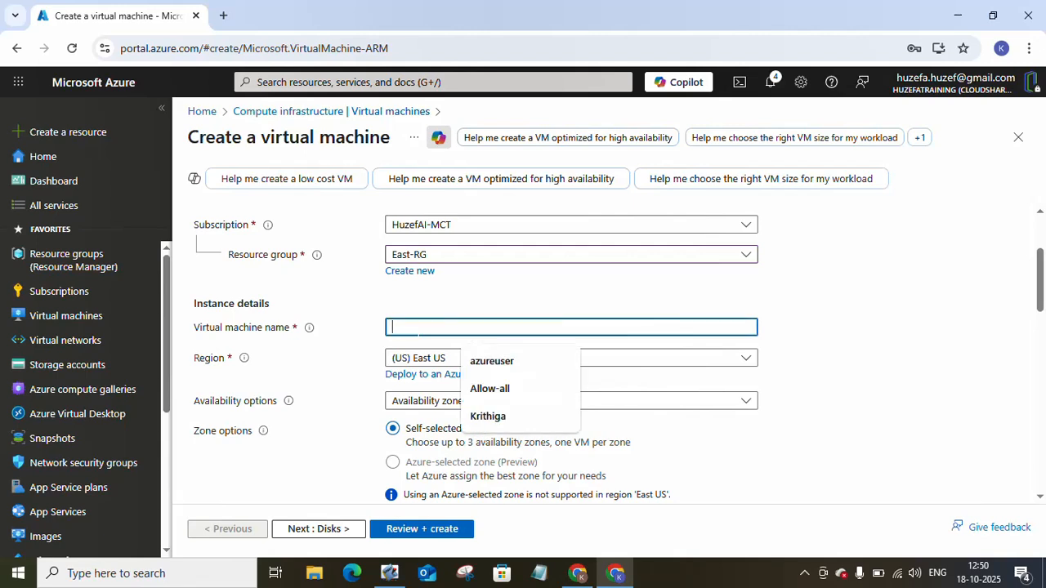
{"action": "type", "text": "wi"}
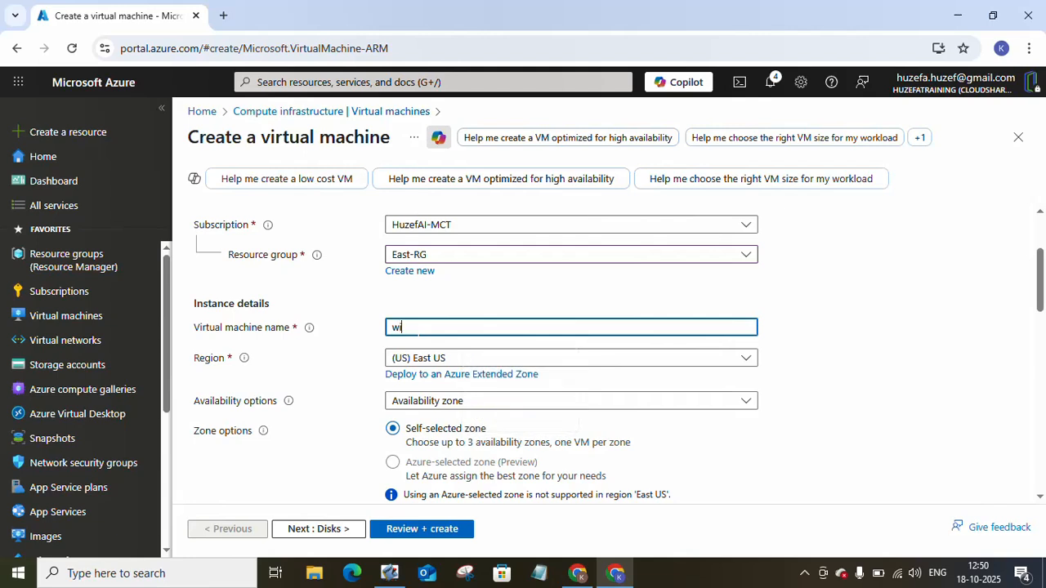
{"action": "type", "text": "ndows2"}
Step: Set the availability options to No infrastructure redundancy required and the security type to Standard
{"action": "left_click", "coordinate": [521, 408]}
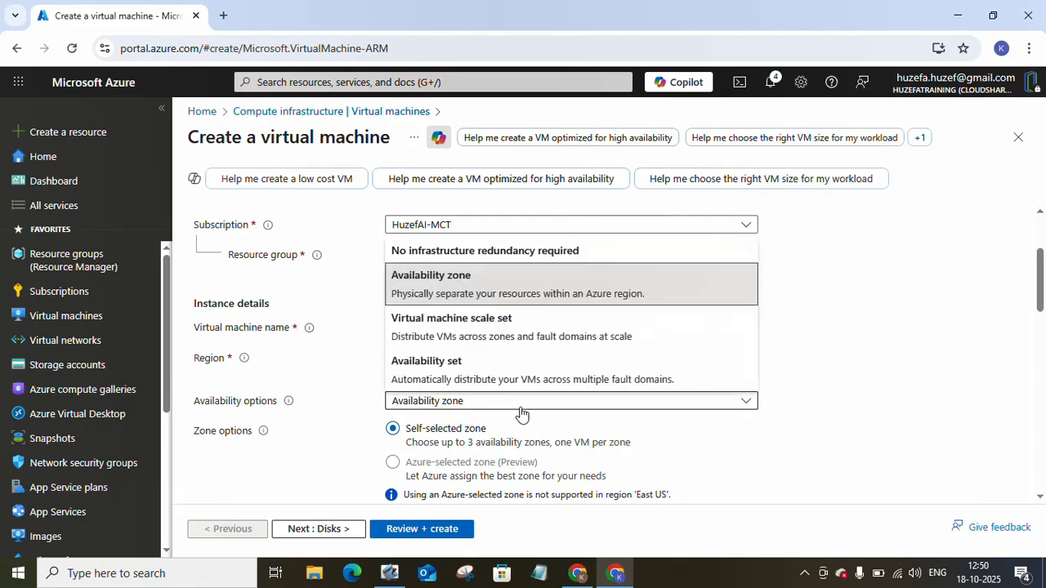
{"action": "left_click", "coordinate": [474, 255]}
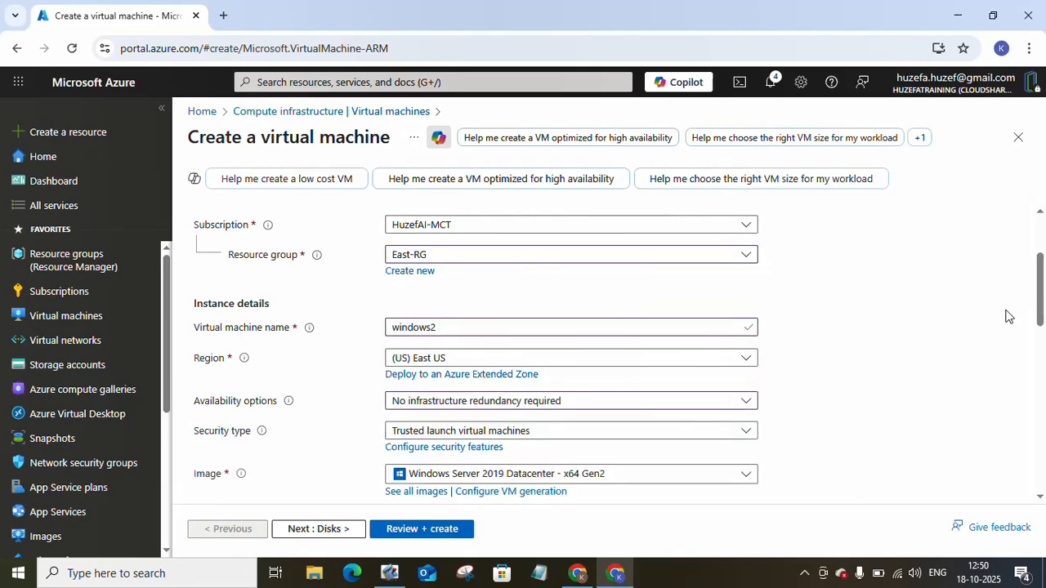
{"action": "left_click", "coordinate": [582, 433]}
{"action": "left_click", "coordinate": [567, 286]}
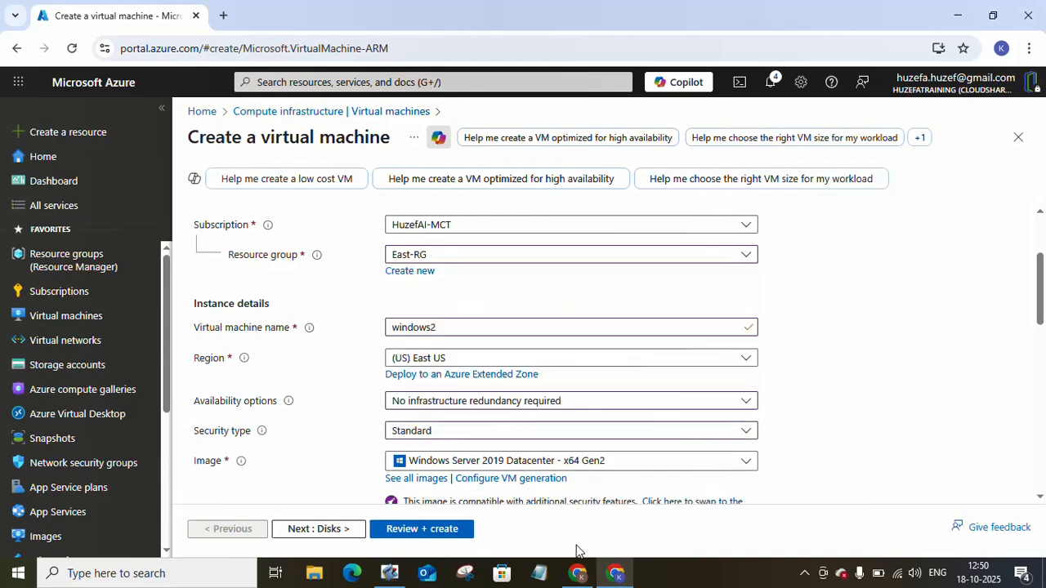
Step: Fill in the administrator account's username for the windows2 virtual machine
{"action": "left_click_drag", "start_coordinate": [1030, 262], "coordinate": [1032, 372]}
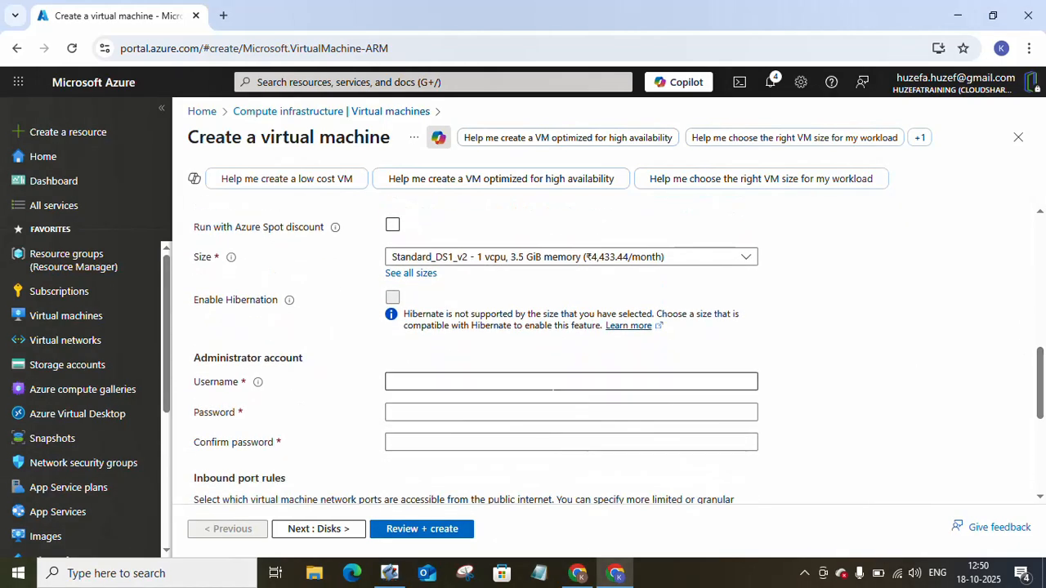
{"action": "left_click", "coordinate": [482, 382]}
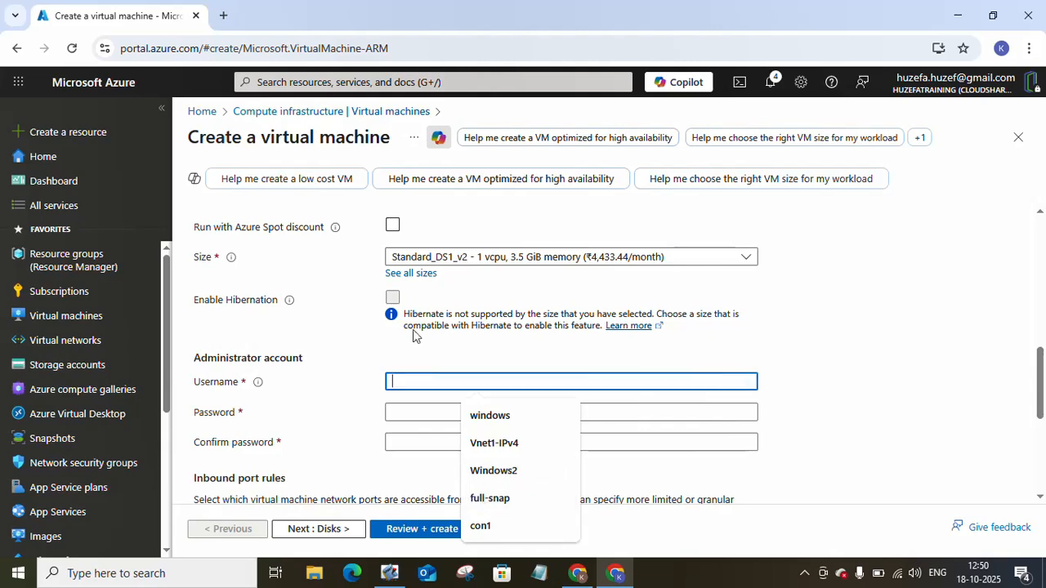
{"action": "type", "text": "Krithiga"}
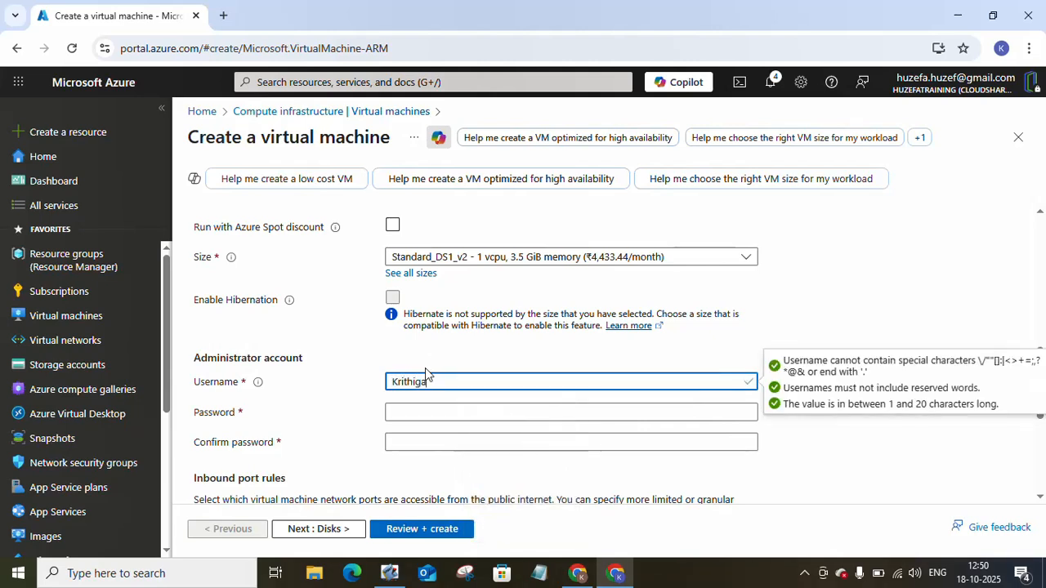
Step: Enter and confirm the administrator password, and deploy the windows2 virtual machine after validation
{"action": "left_click", "coordinate": [427, 412]}
{"action": "type", "text": "••"}
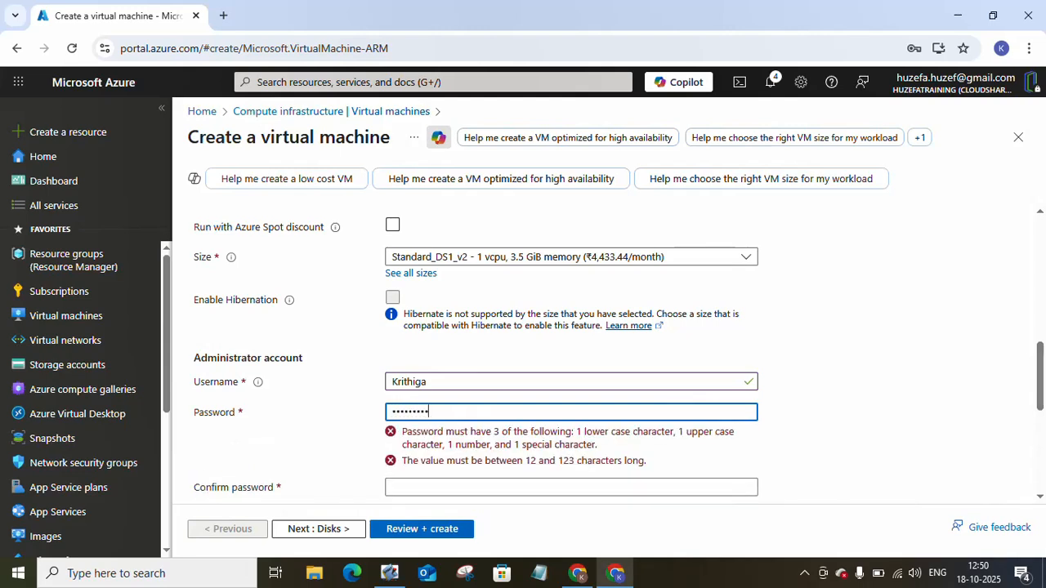
{"action": "type", "text": "•••"}
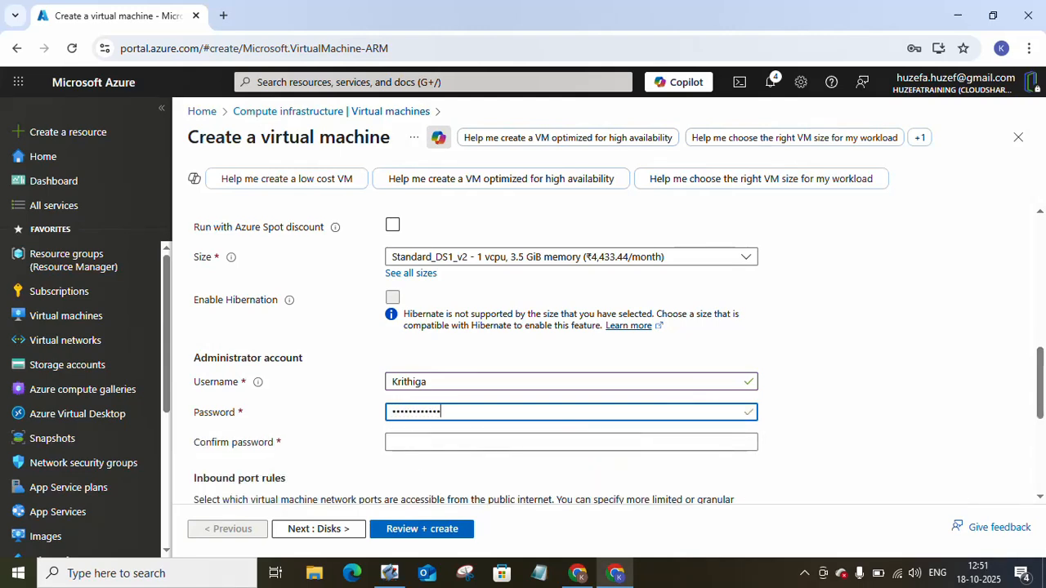
{"action": "left_click", "coordinate": [427, 442]}
{"action": "type", "text": "•••"}
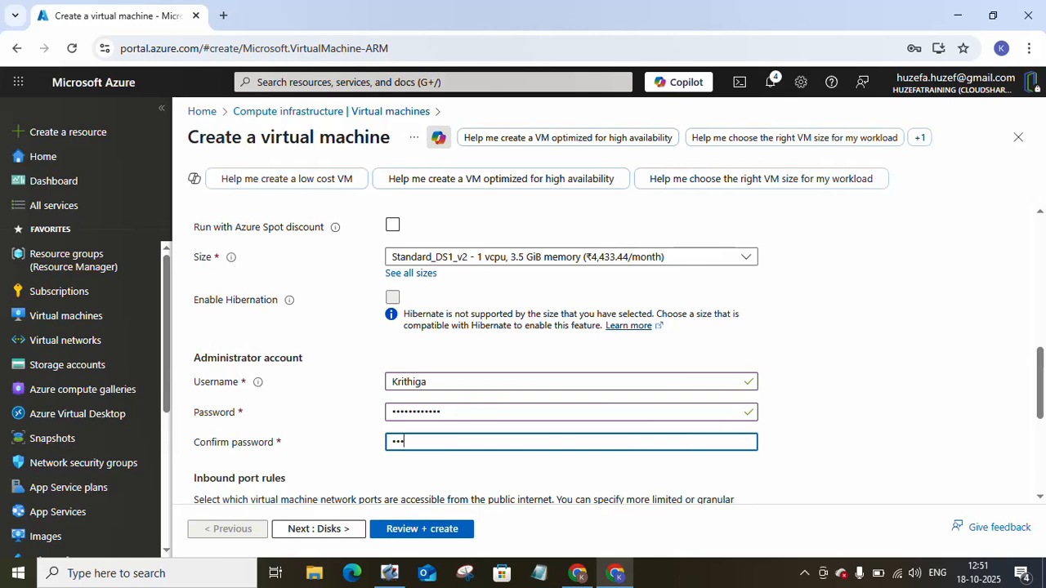
{"action": "type", "text": "•"}
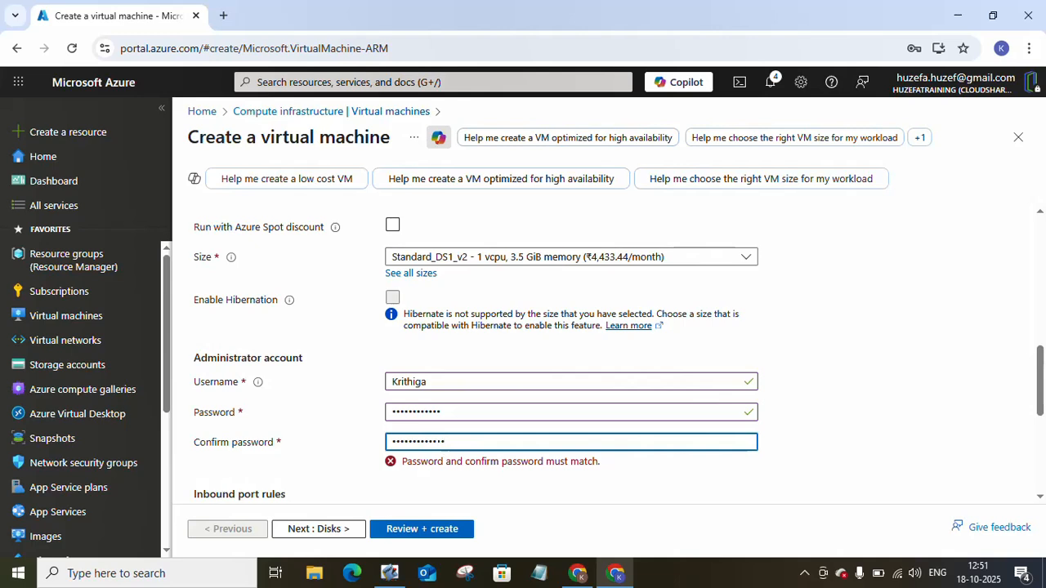
{"action": "key", "text": "ctrl+a"}
{"action": "type", "text": "••••••"}
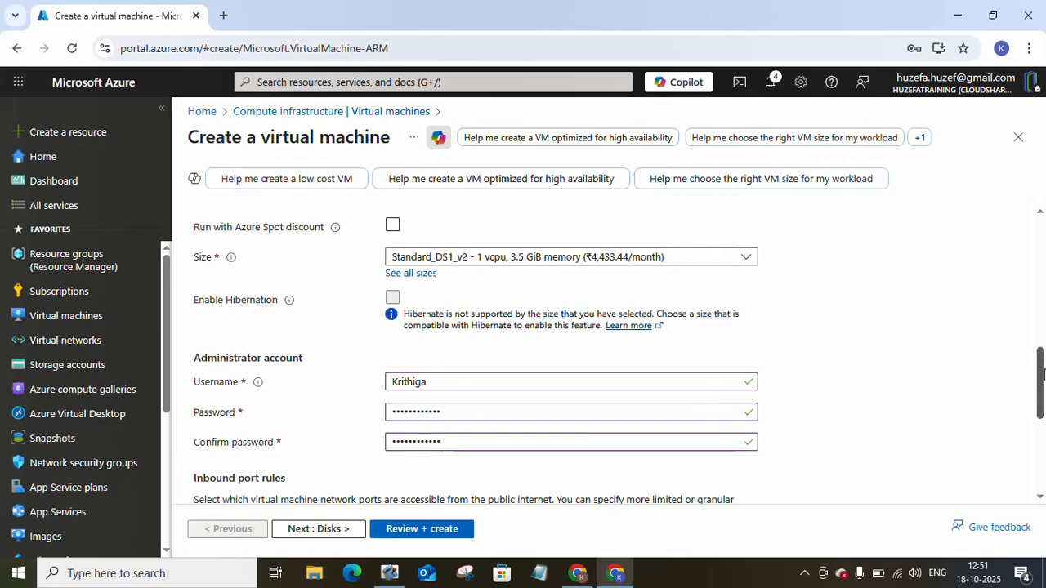
{"action": "scroll", "coordinate": [618, 490], "scroll_direction": "down", "scroll_amount": 3}
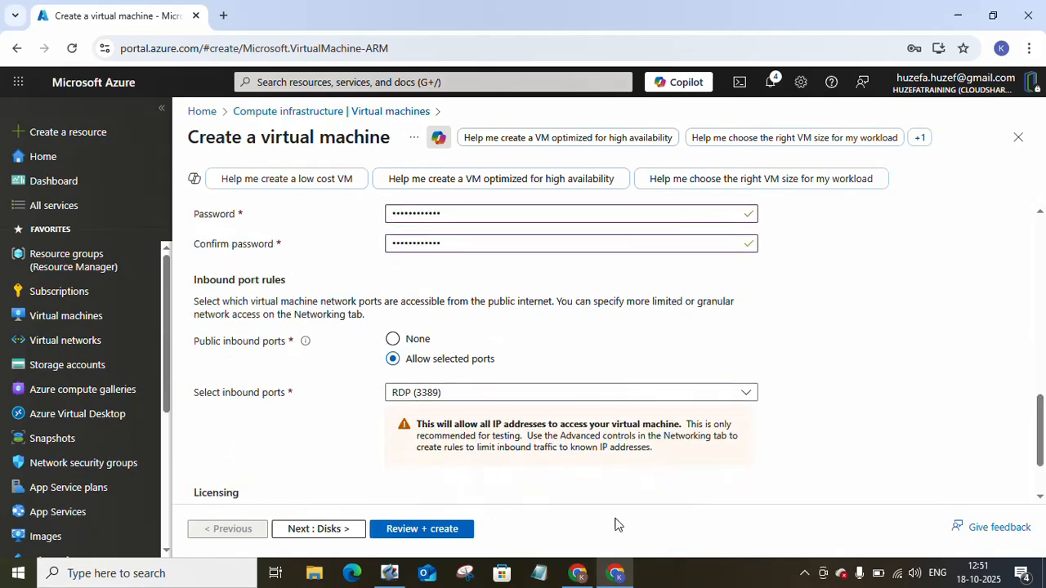
{"action": "left_click", "coordinate": [411, 532]}
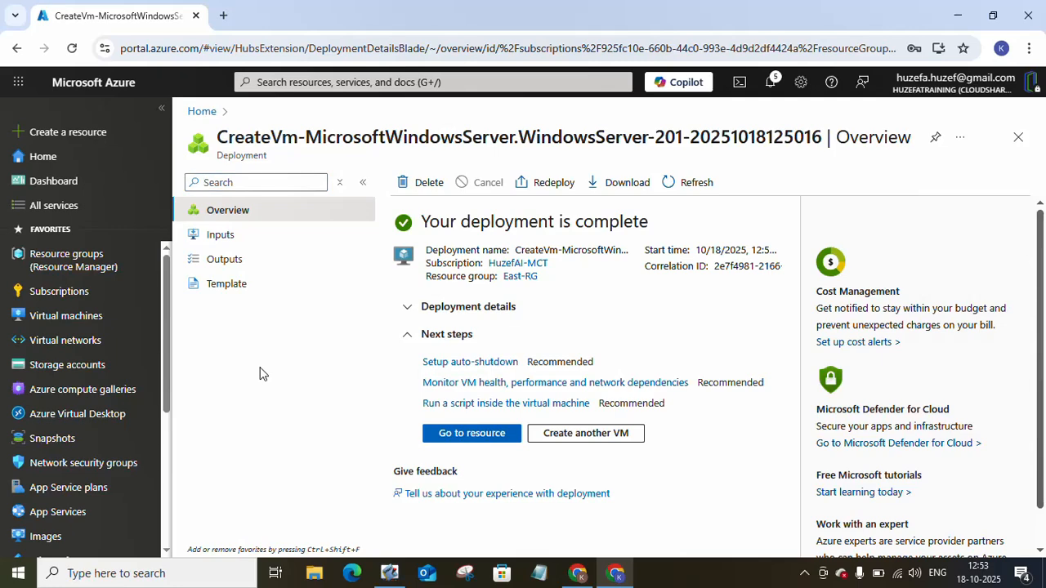
Step: Open the Windows1 virtual machine's overview and copy its primary NIC public IP address
{"action": "left_click", "coordinate": [104, 319]}
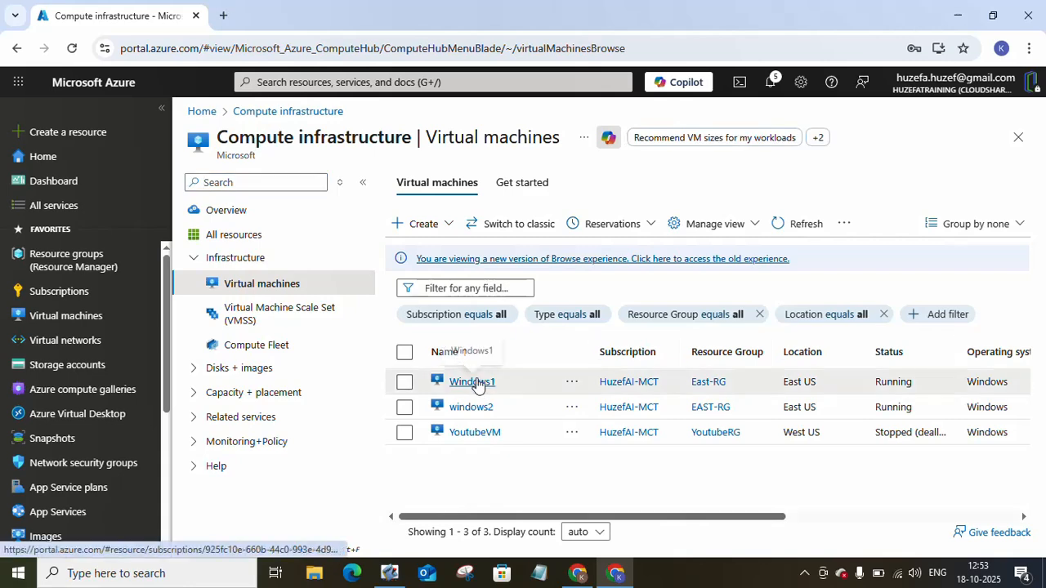
{"action": "left_click", "coordinate": [474, 382]}
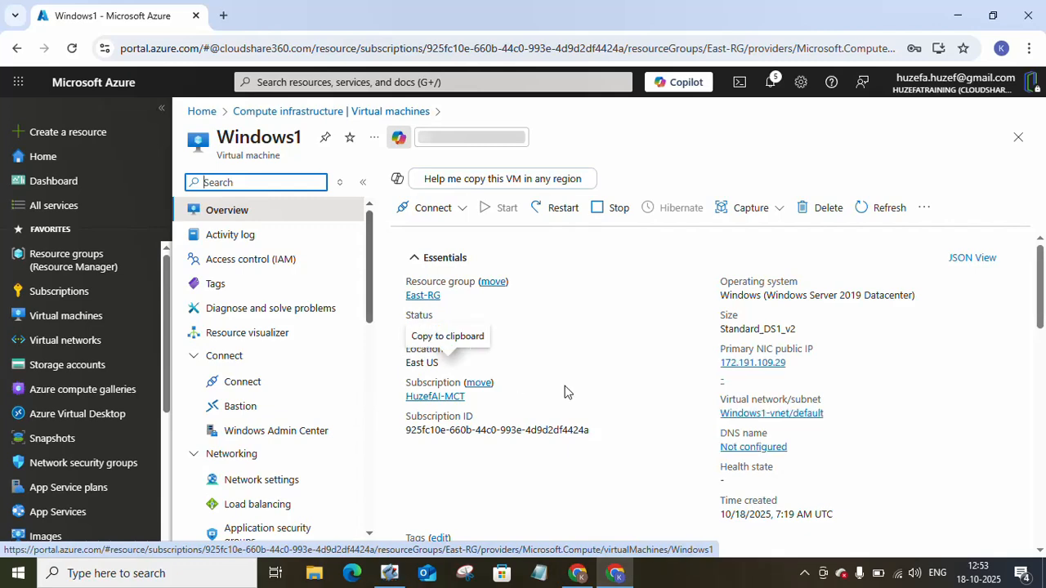
{"action": "left_click", "coordinate": [795, 365]}
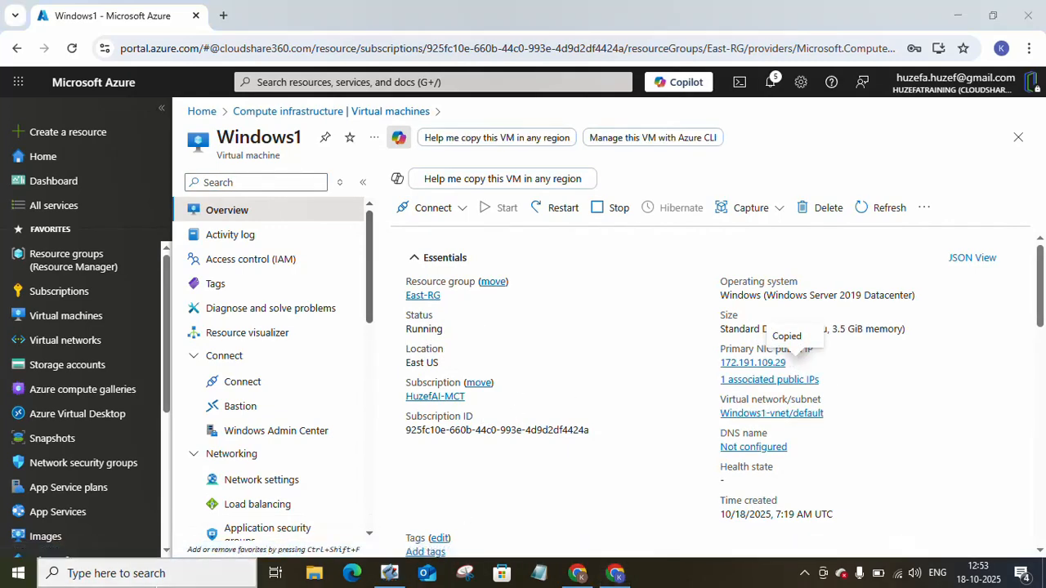
Step: Open Remote Desktop Connection and start connecting to the copied Windows1 address, 172.191.109.29
{"action": "left_click", "coordinate": [122, 573]}
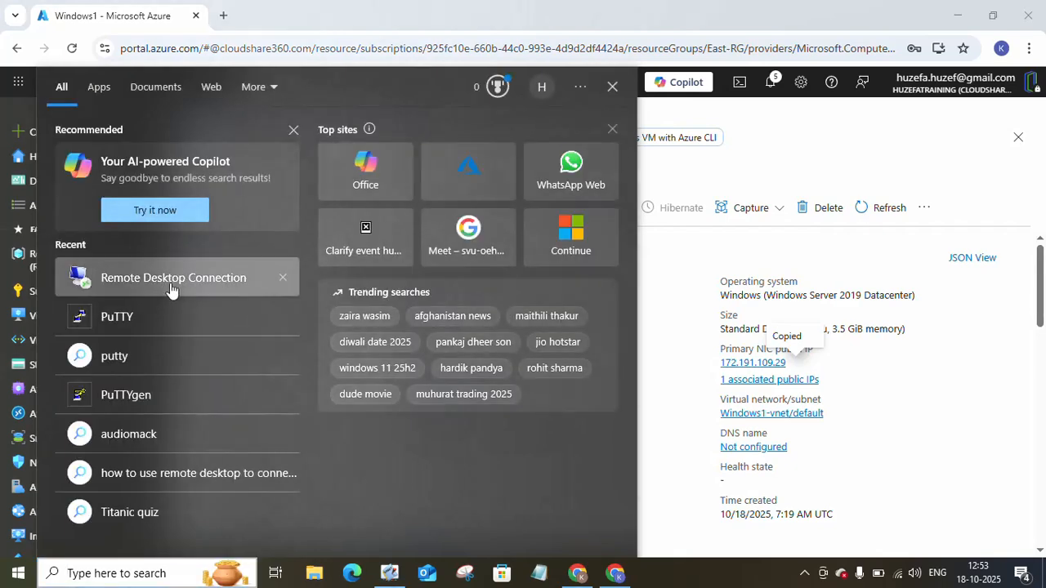
{"action": "left_click", "coordinate": [163, 282]}
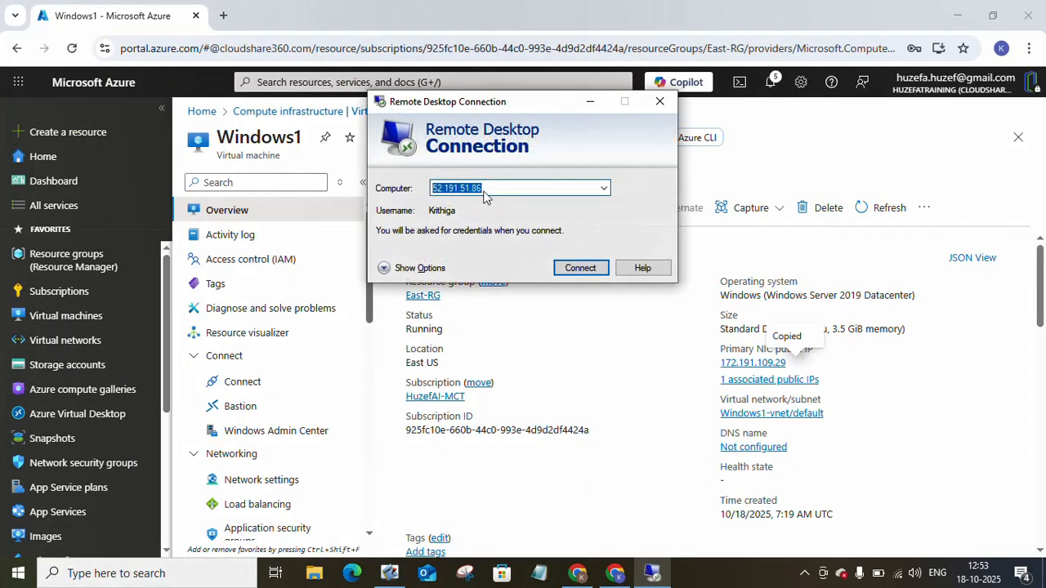
{"action": "key", "text": "ctrl+v"}
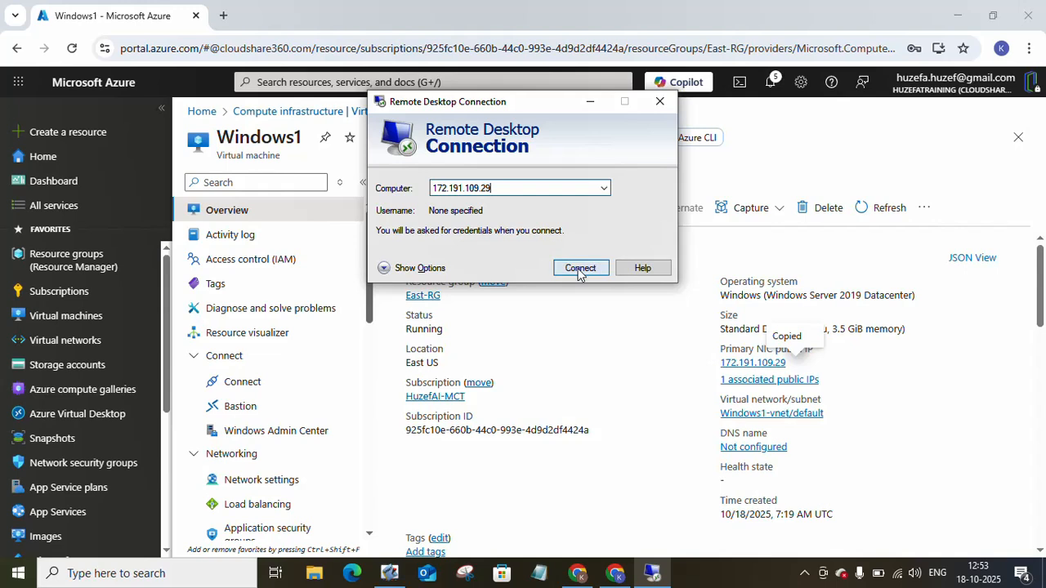
{"action": "left_click", "coordinate": [578, 270]}
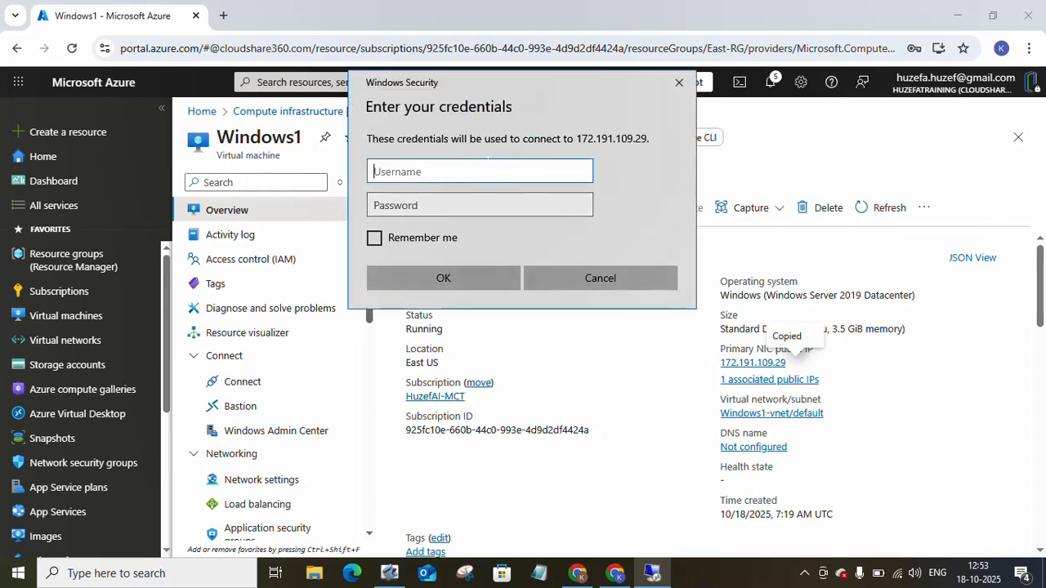
Step: Sign in to Windows1 with the administrator username and password, accepting the unverified certificate
{"action": "type", "text": "Krithiga"}
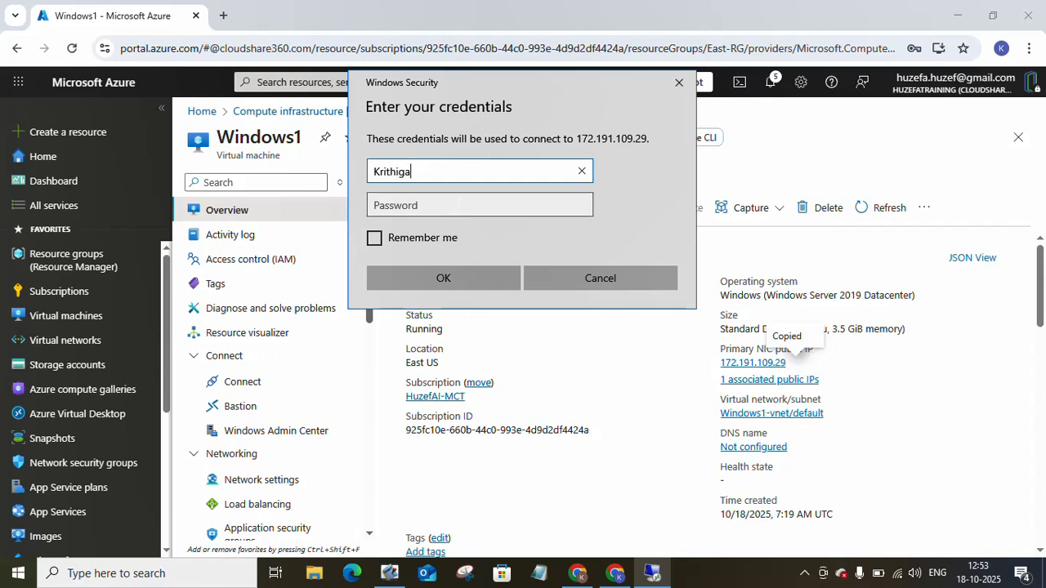
{"action": "left_click", "coordinate": [464, 201]}
{"action": "type", "text": "•"}
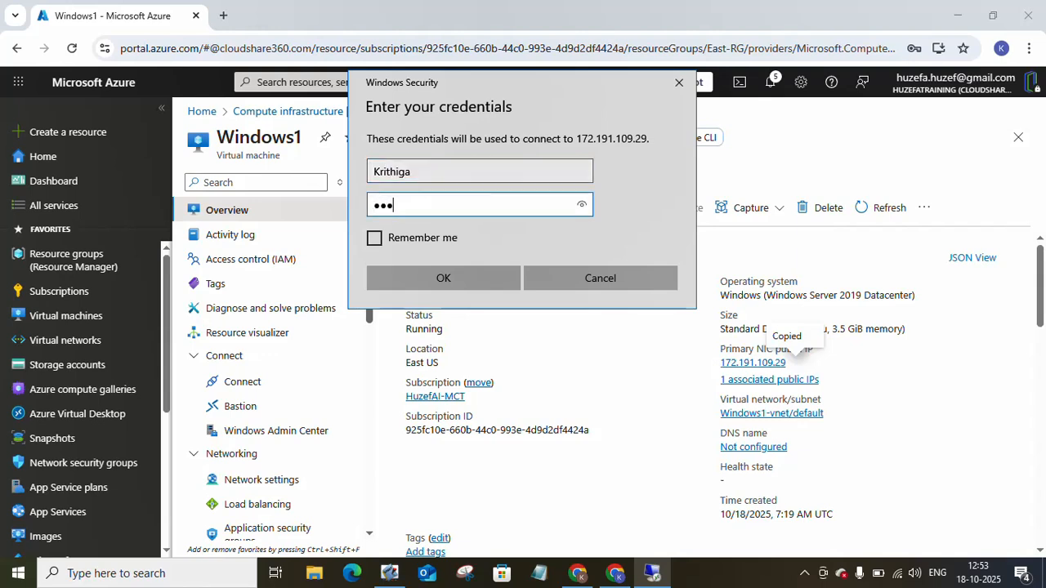
{"action": "key", "text": "BackSpace"}
{"action": "key", "text": "BackSpace"}
{"action": "type", "text": "•"}
{"action": "left_click", "coordinate": [439, 279]}
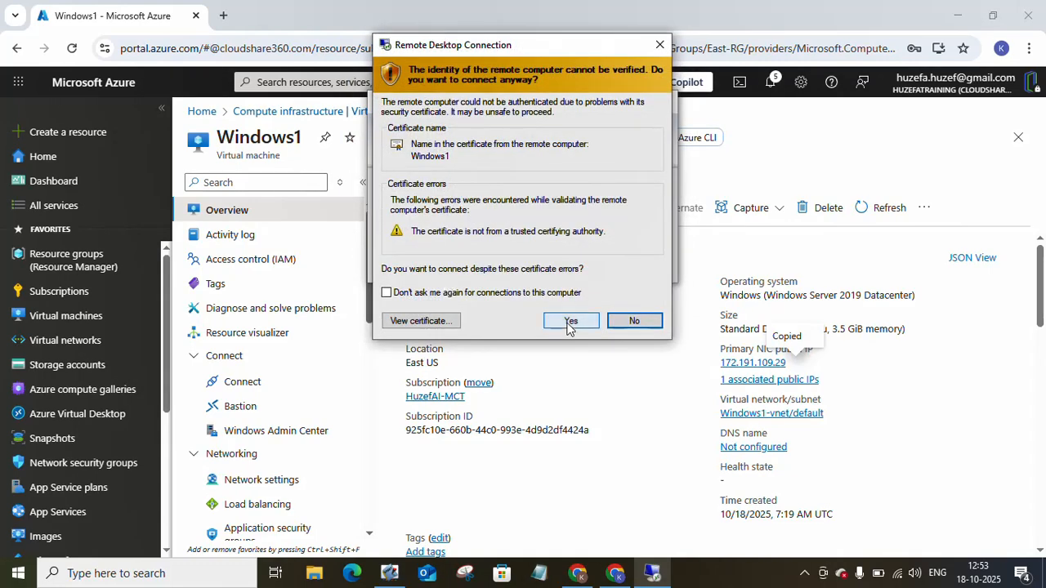
{"action": "left_click", "coordinate": [571, 321]}
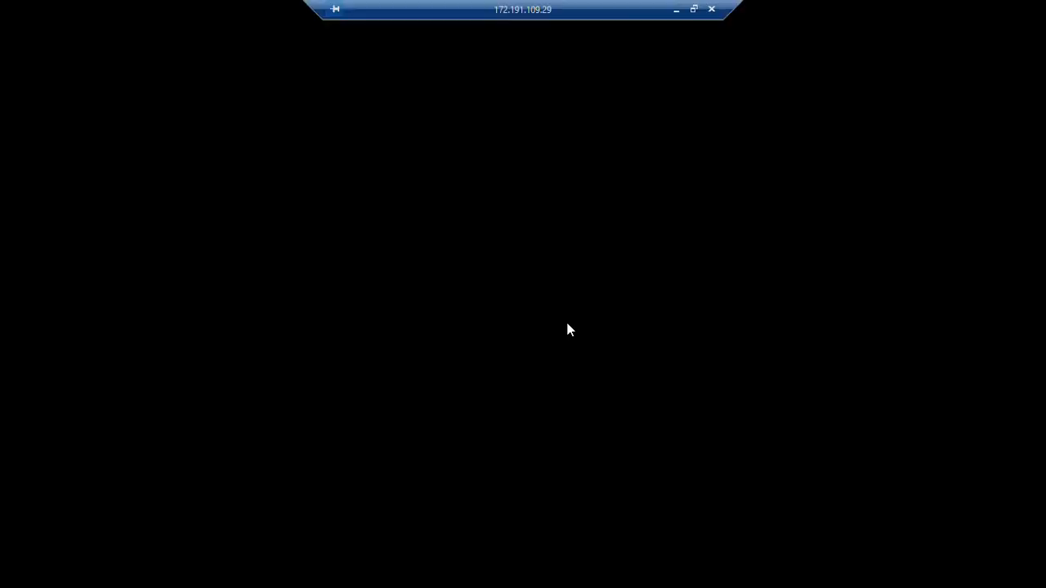
Step: Minimize the Windows1 remote session and copy the primary NIC public IP address of the windows2 virtual machine in the Azure portal
{"action": "left_click", "coordinate": [676, 12]}
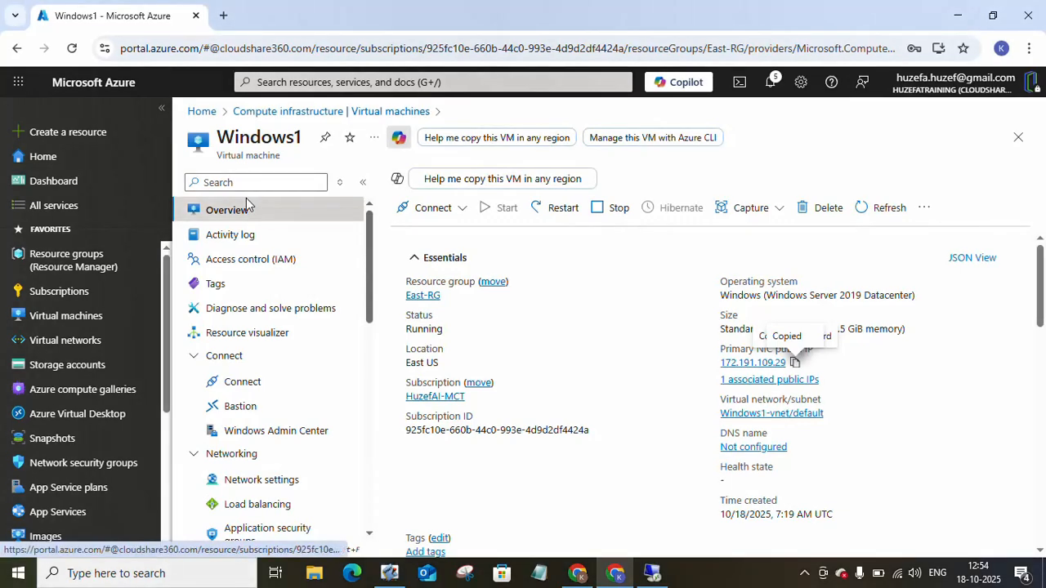
{"action": "left_click", "coordinate": [79, 347]}
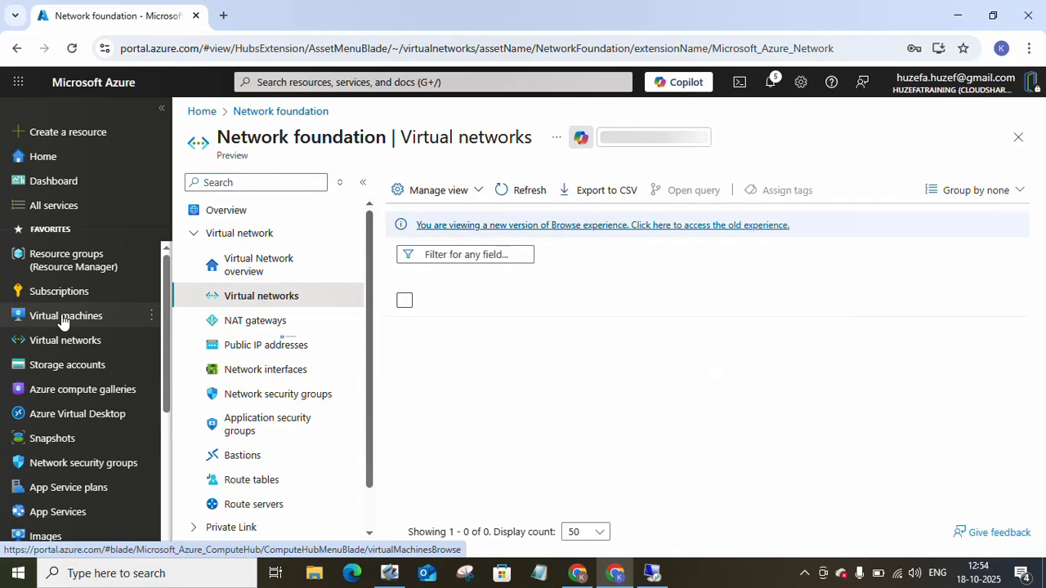
{"action": "left_click", "coordinate": [63, 319]}
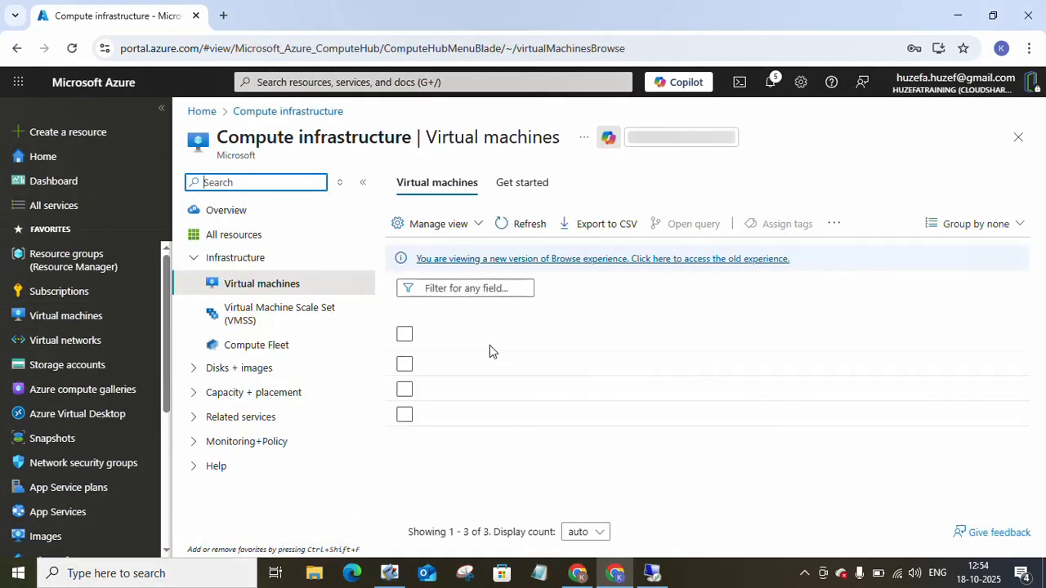
{"action": "left_click", "coordinate": [478, 406]}
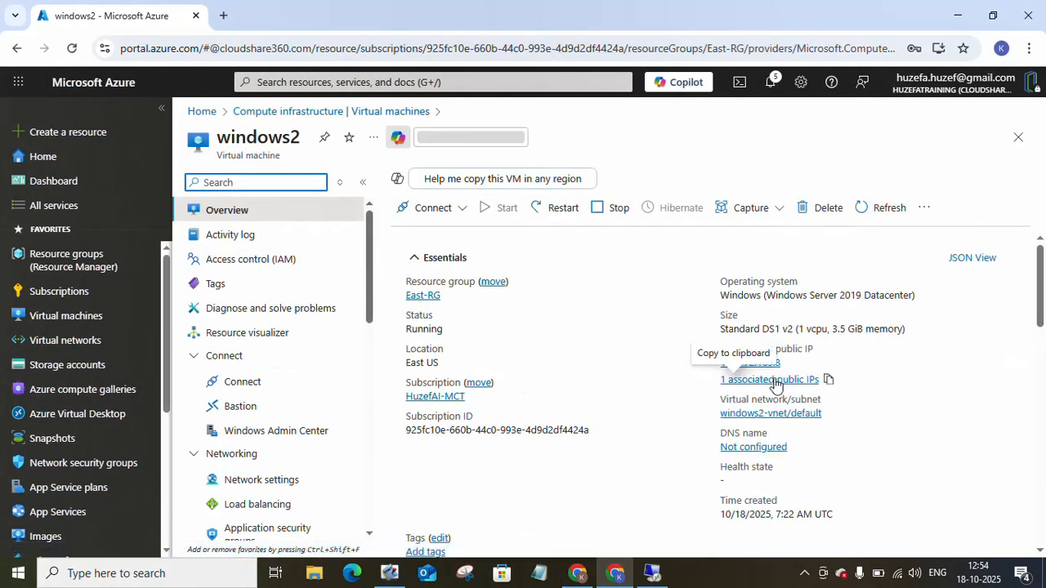
{"action": "left_click", "coordinate": [790, 364]}
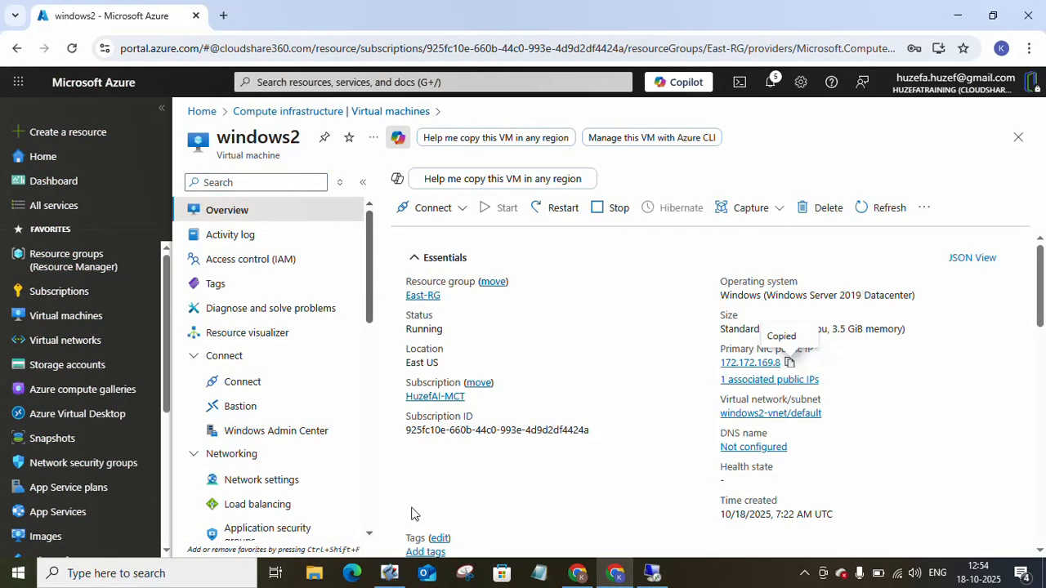
Step: Open Remote Desktop Connection and start connecting to the copied windows2 address, 172.172.169.8
{"action": "left_click", "coordinate": [123, 573]}
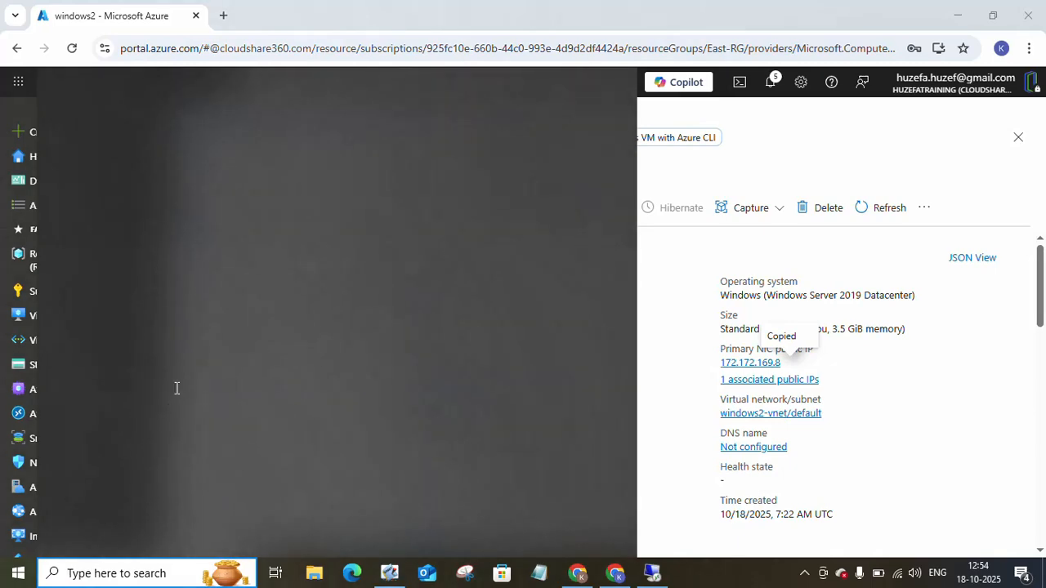
{"action": "left_click", "coordinate": [173, 278]}
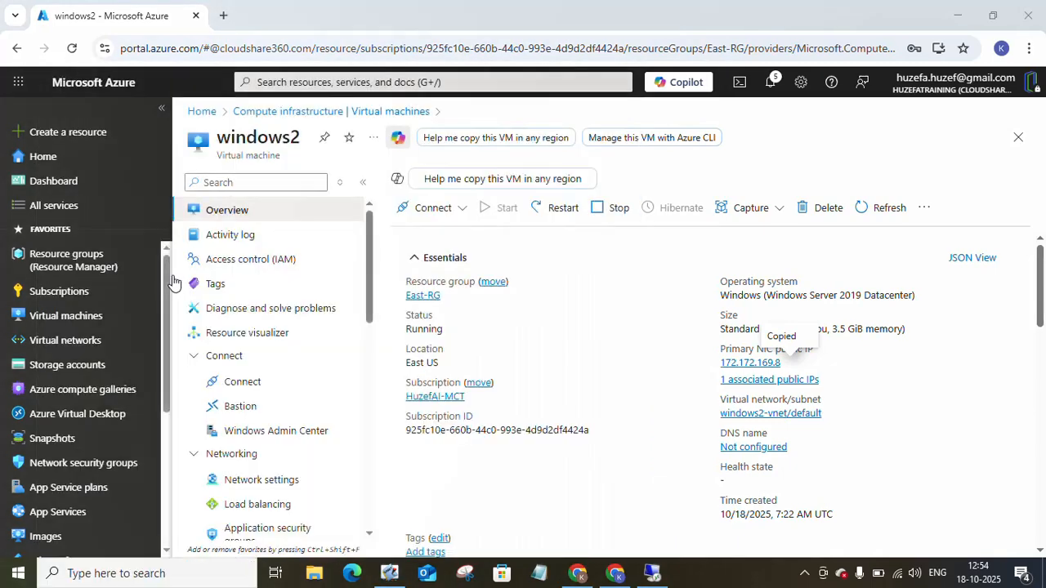
{"action": "key", "text": "ctrl+v"}
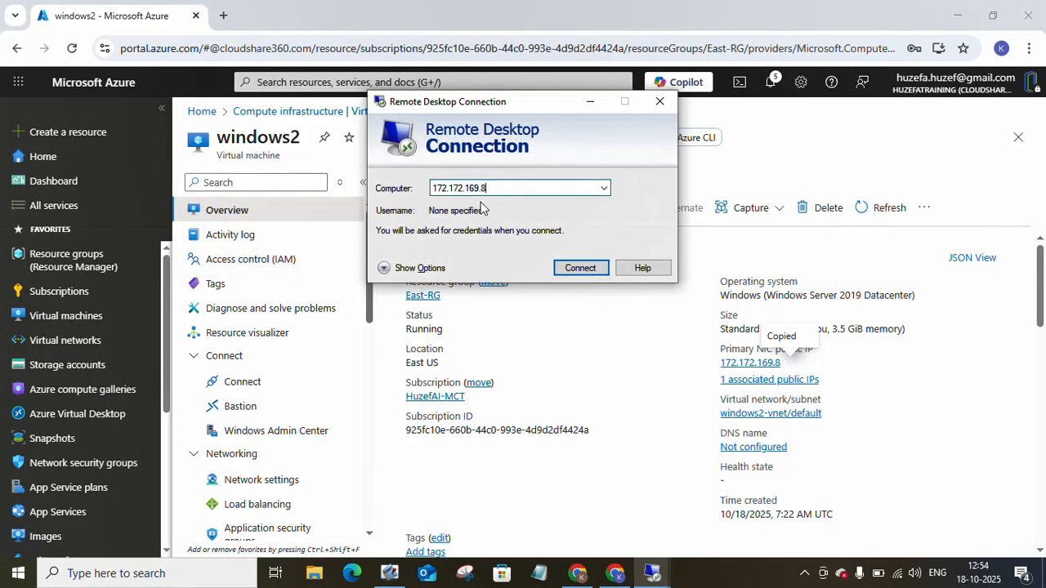
{"action": "left_click", "coordinate": [574, 267]}
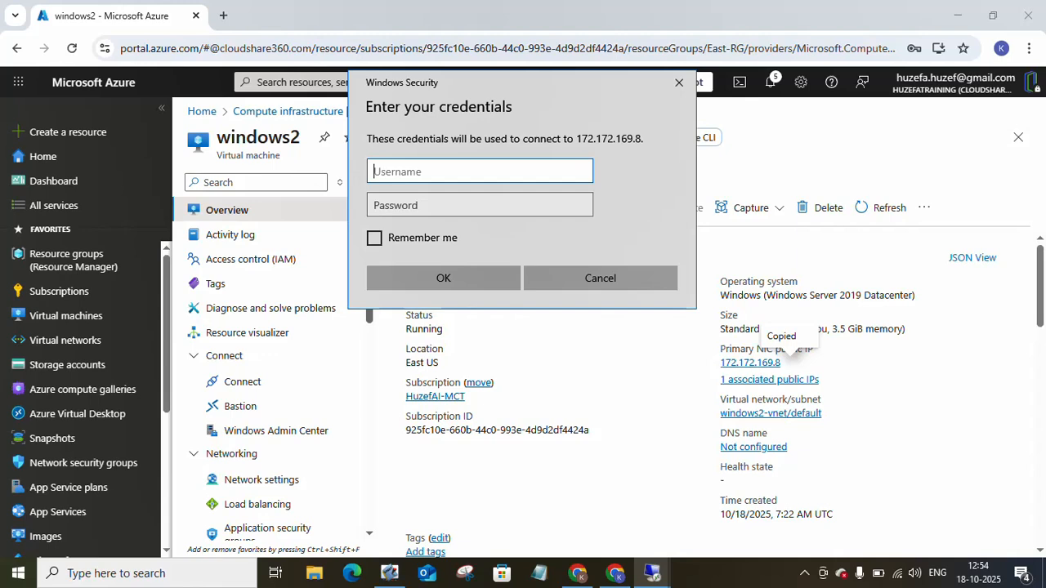
Step: Try to sign in to windows2 with the administrator username and password, and cancel the connection attempt
{"action": "type", "text": "Krithiga"}
{"action": "key", "text": "Tab"}
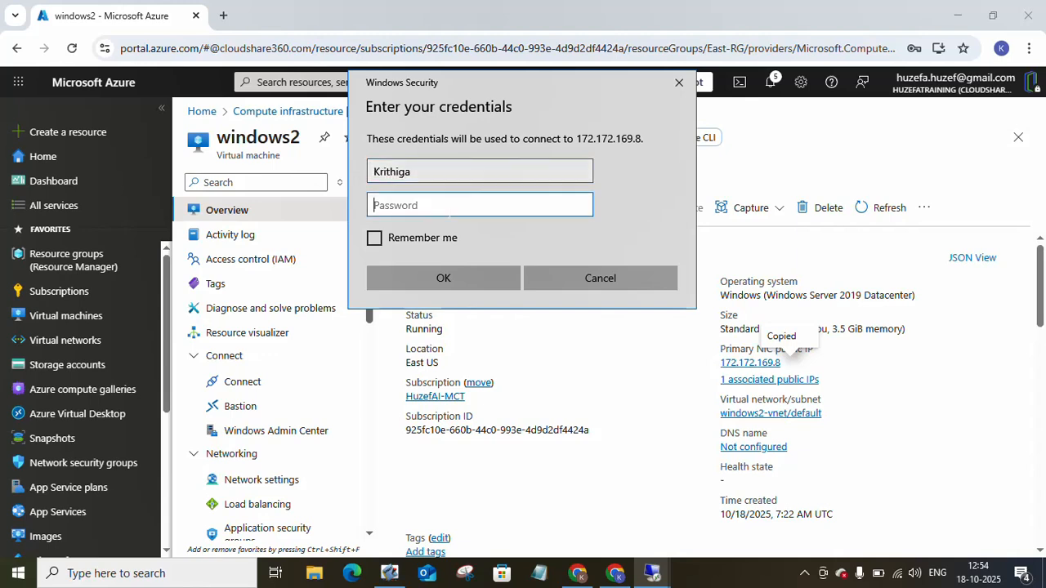
{"action": "type", "text": "••••••••••••"}
{"action": "key", "text": "Return"}
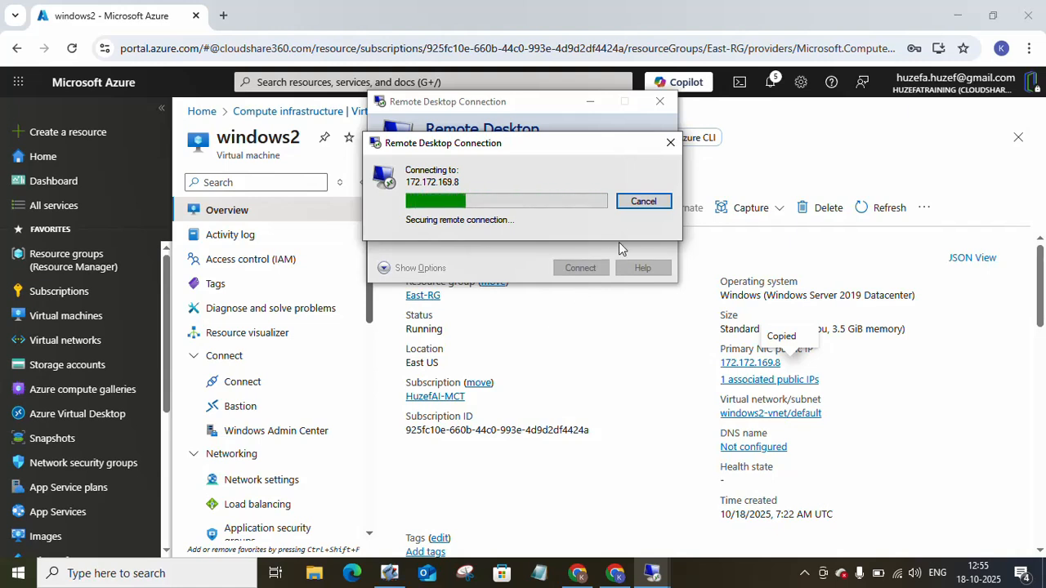
{"action": "left_click", "coordinate": [642, 201]}
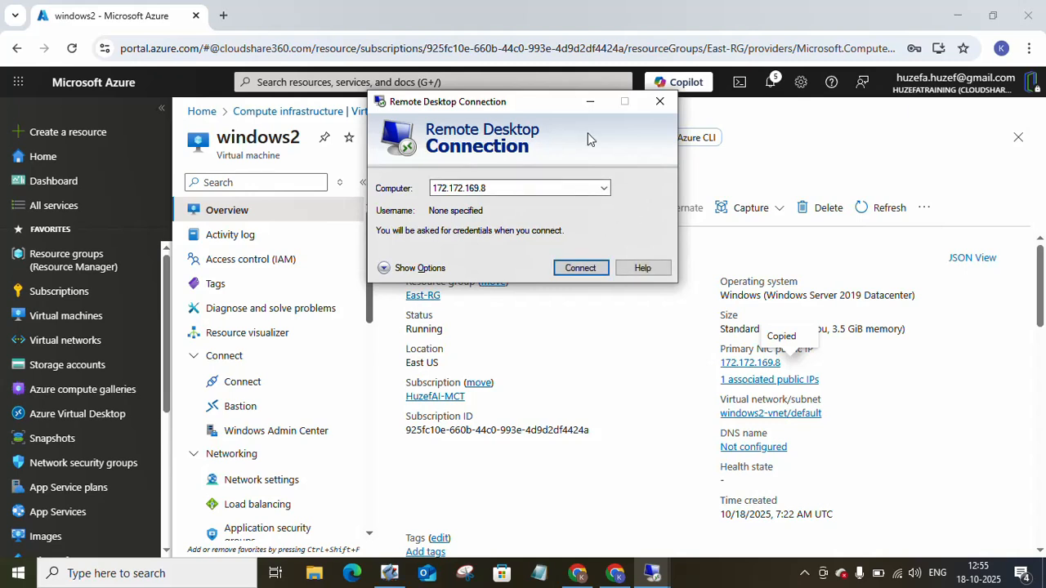
Step: Reconnect to 172.172.169.8 and sign in with the administrator username and password, accepting the unverified certificate
{"action": "left_click", "coordinate": [569, 276]}
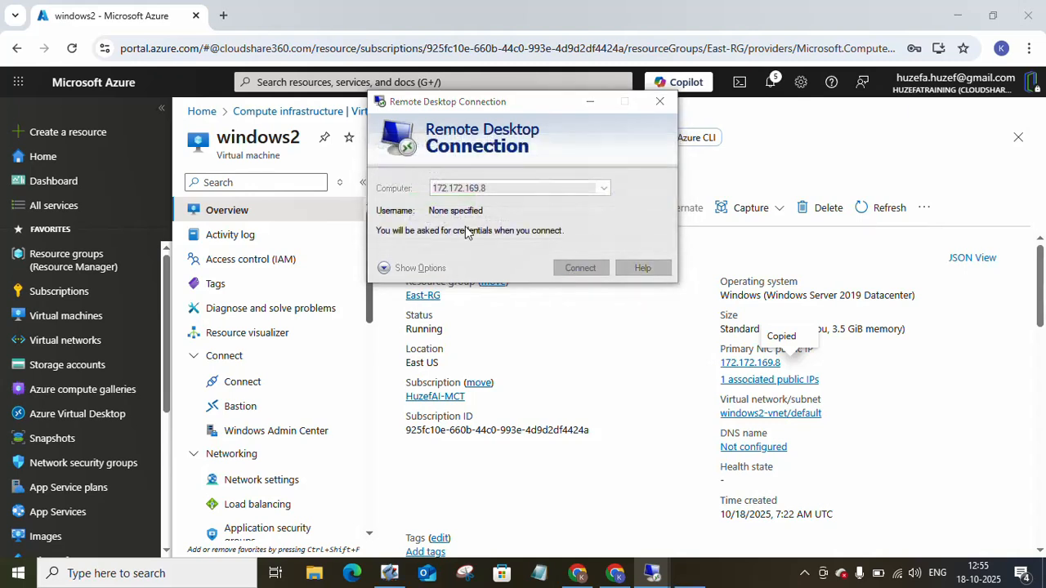
{"action": "type", "text": "Krithiga"}
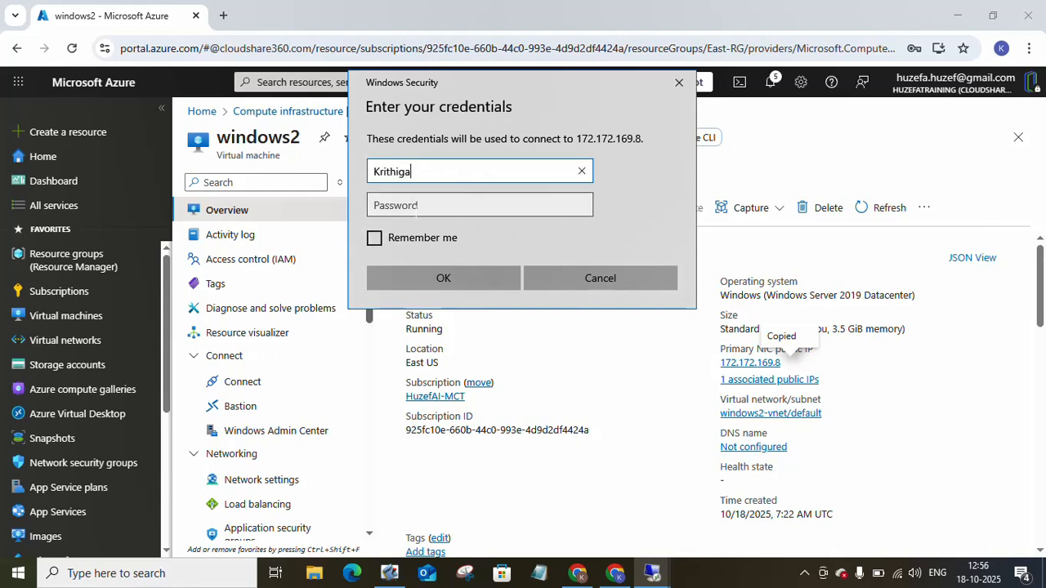
{"action": "left_click", "coordinate": [416, 208]}
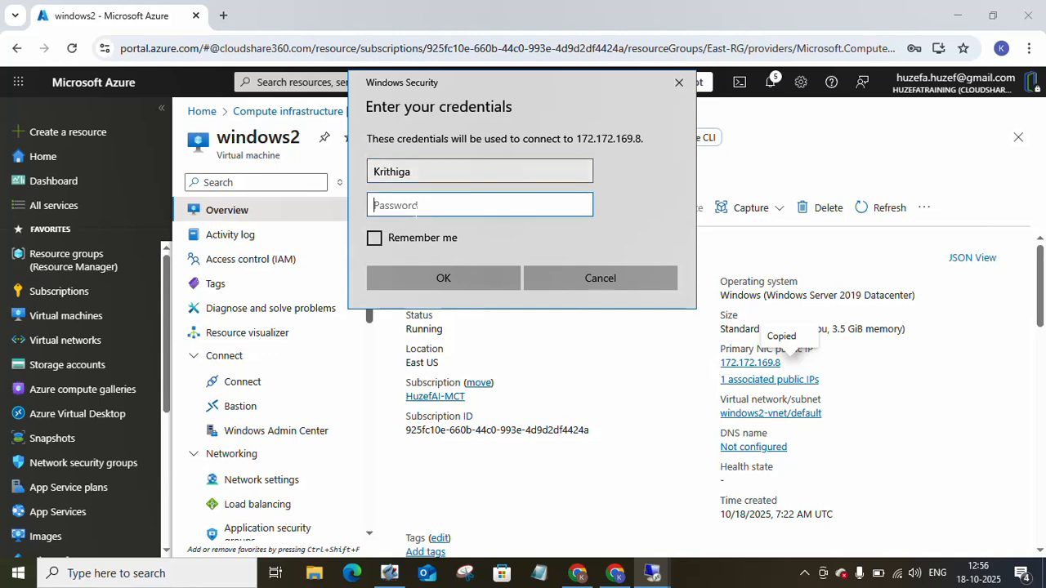
{"action": "type", "text": "●●●●●●●●"}
{"action": "left_click", "coordinate": [581, 210]}
{"action": "key", "text": "BackSpace"}
{"action": "type", "text": "●"}
{"action": "key", "text": "Return"}
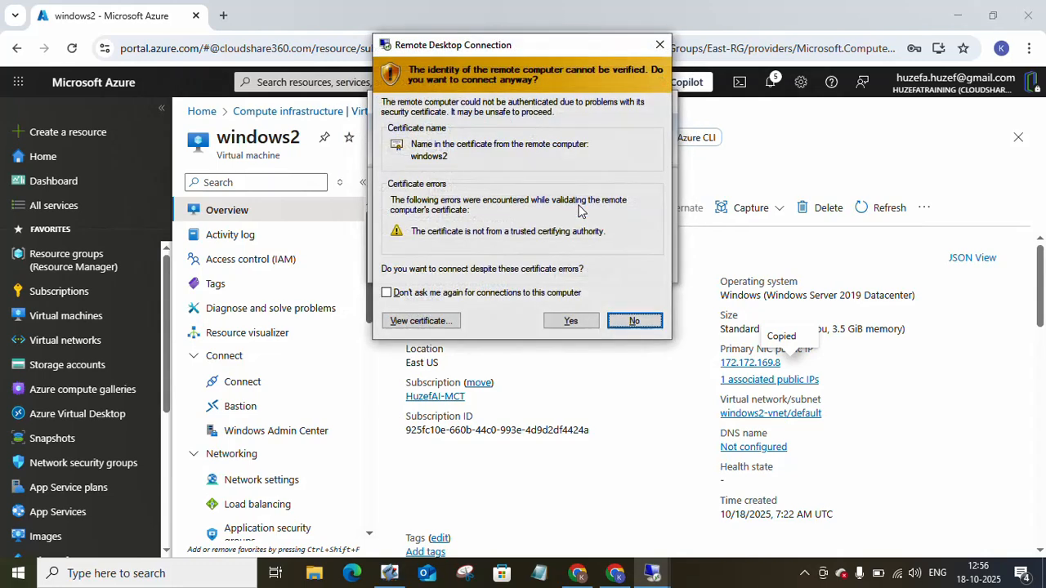
{"action": "left_click", "coordinate": [570, 321]}
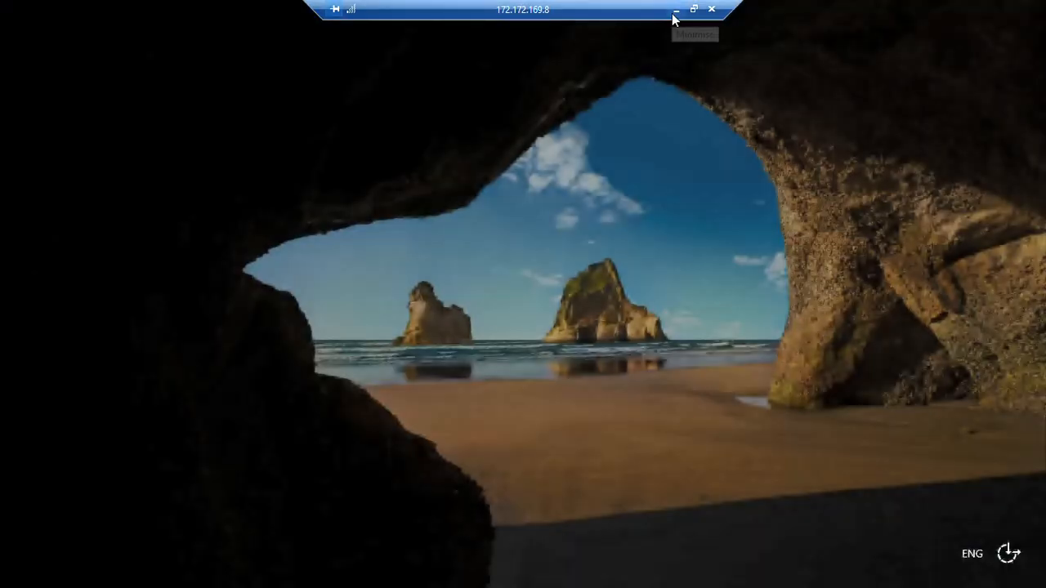
Step: Minimize the windows2 session and, in SMART Notebook, mark mystorageclass, FileShare, Windows1 and Windows2 in the diagram with green highlighter dots
{"action": "left_click", "coordinate": [672, 8]}
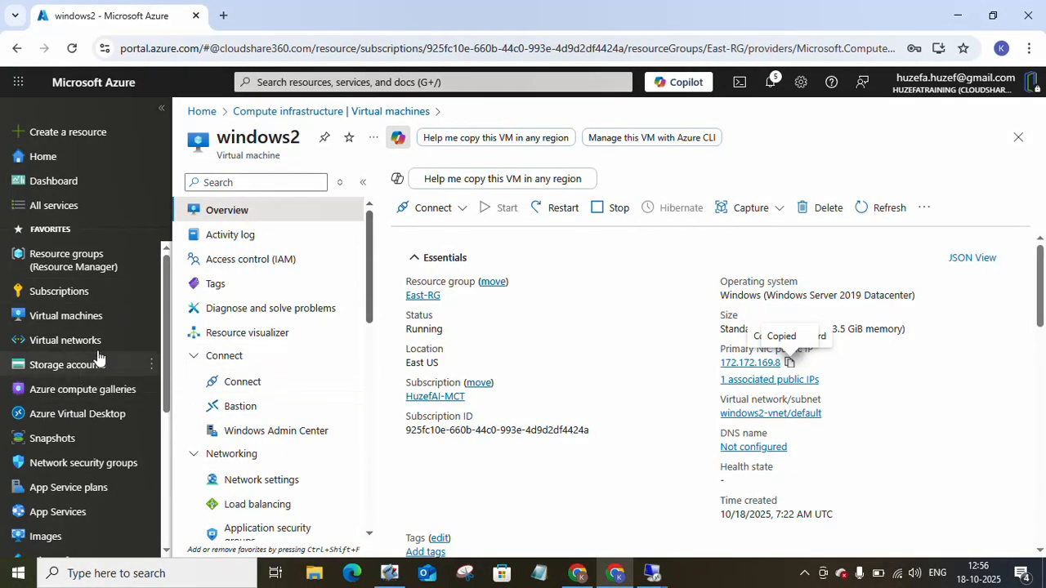
{"action": "left_click", "coordinate": [392, 573]}
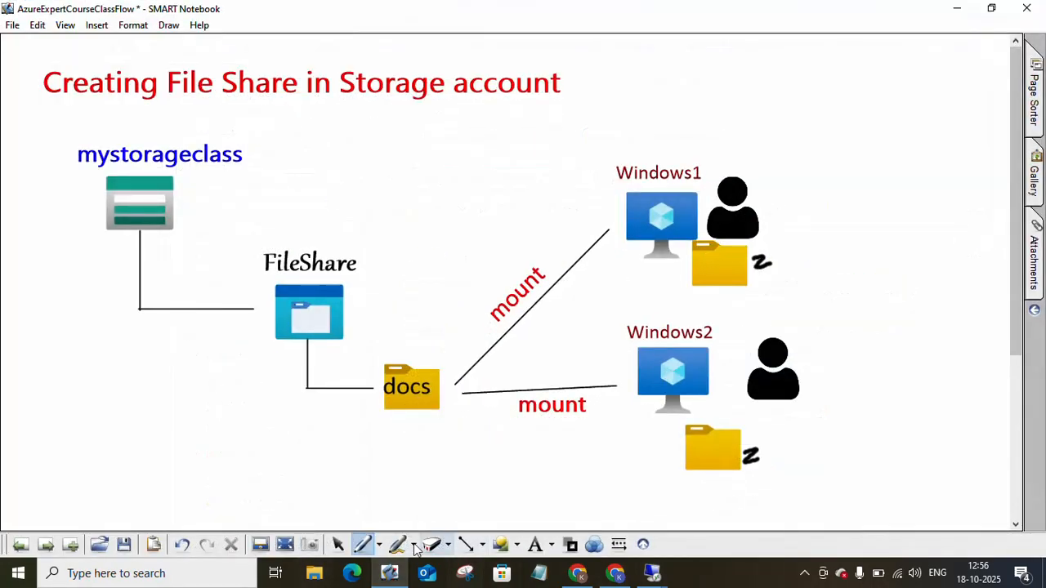
{"action": "left_click", "coordinate": [384, 546]}
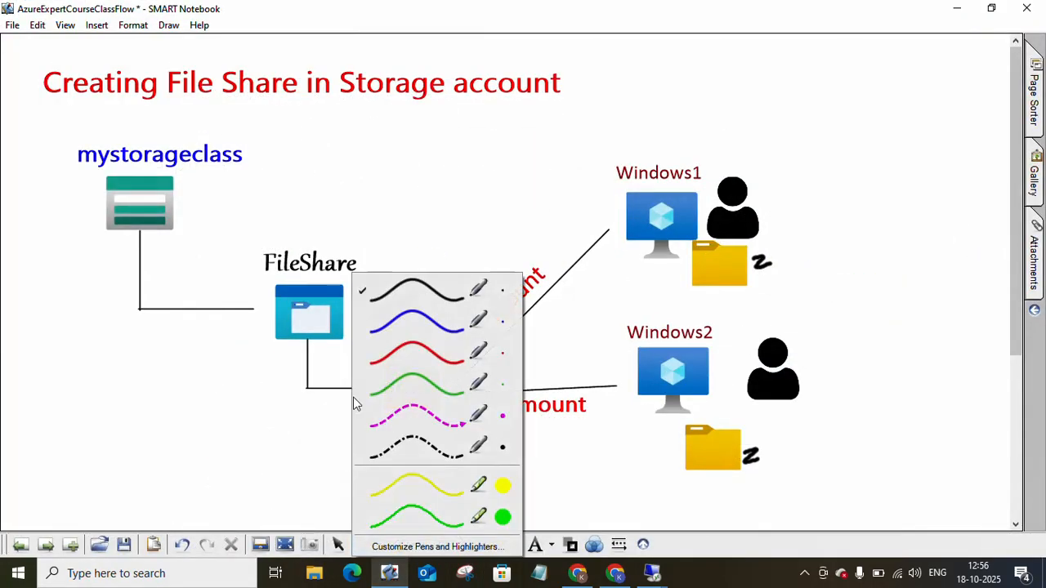
{"action": "left_click", "coordinate": [406, 509]}
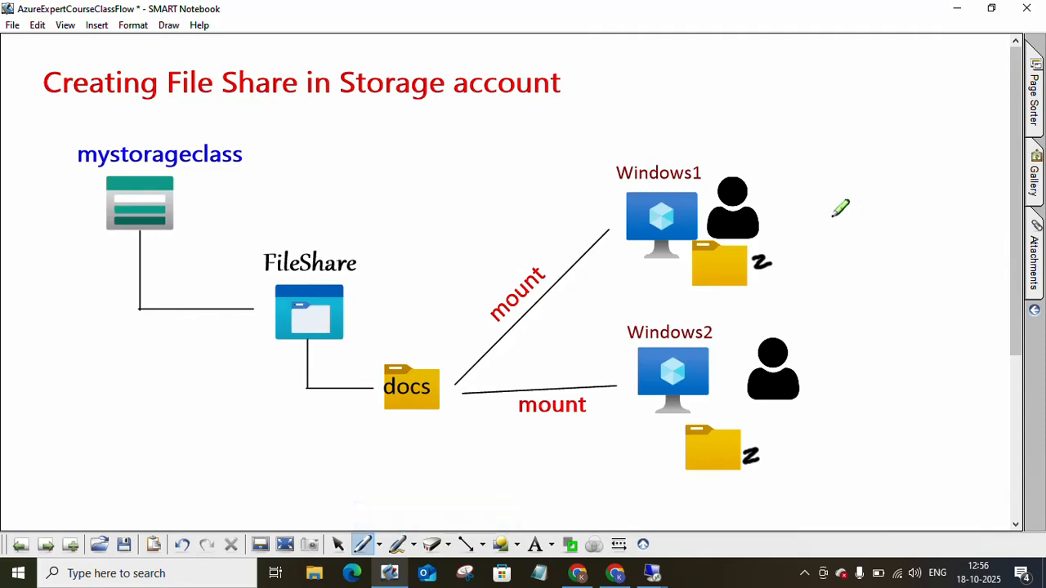
{"action": "left_click", "coordinate": [836, 376]}
{"action": "left_click", "coordinate": [211, 203]}
{"action": "left_click", "coordinate": [367, 297]}
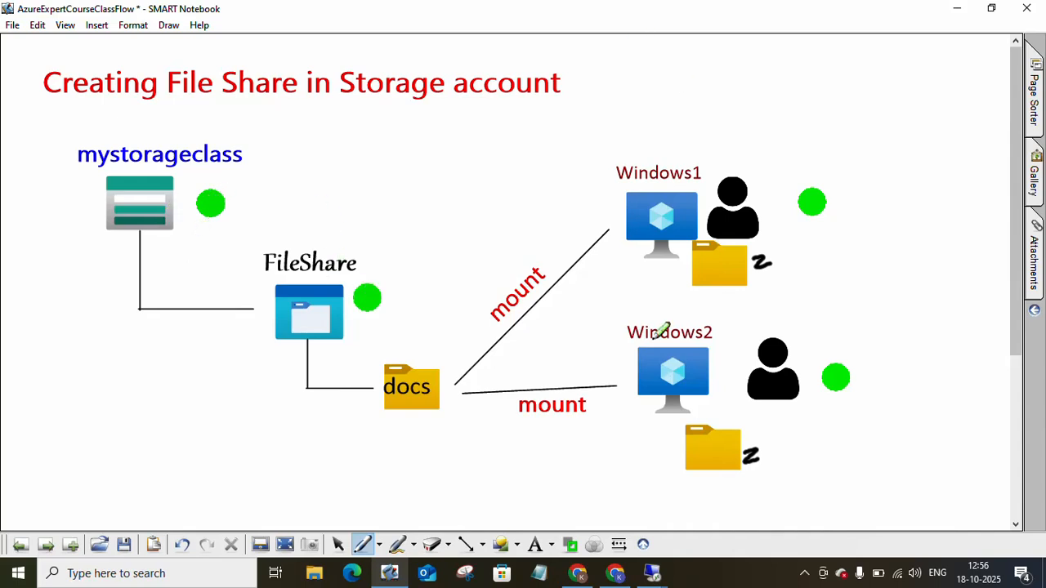
Step: Switch to the Azure portal and start creating a storage account named mystorage25new in the East-RG resource group
{"action": "mouse_move", "coordinate": [628, 577]}
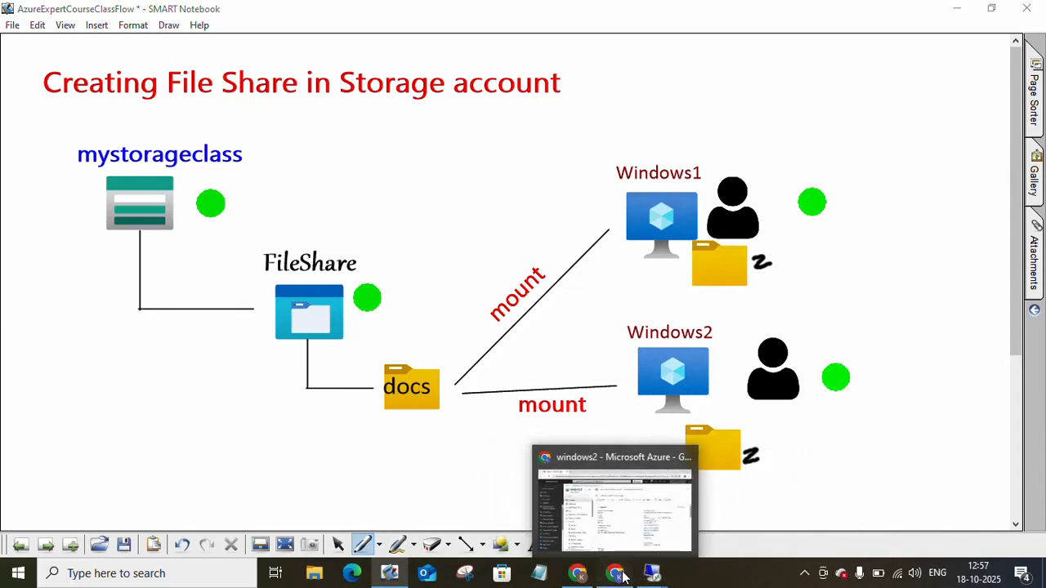
{"action": "left_click", "coordinate": [617, 574]}
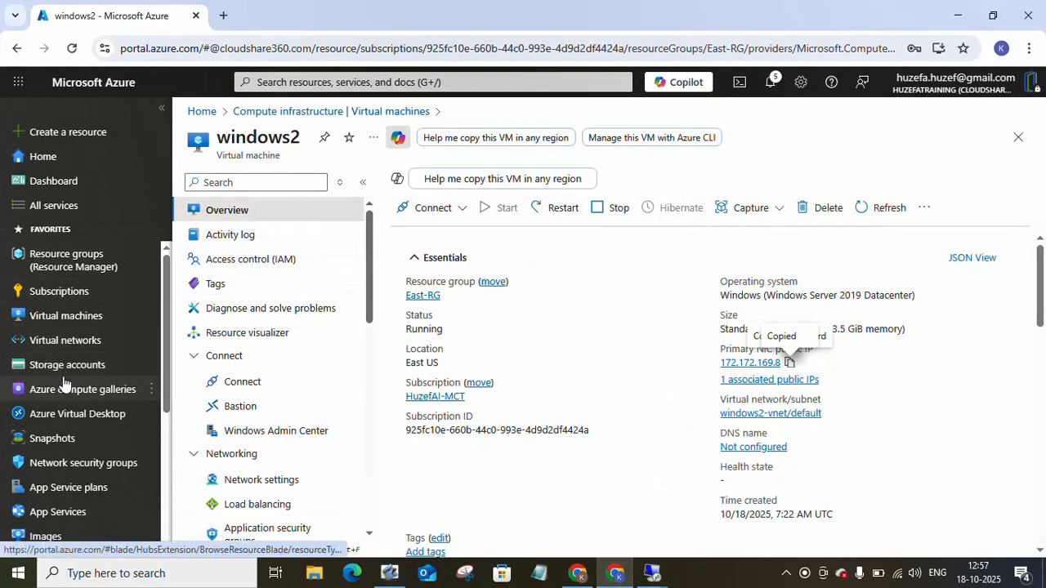
{"action": "left_click", "coordinate": [88, 368]}
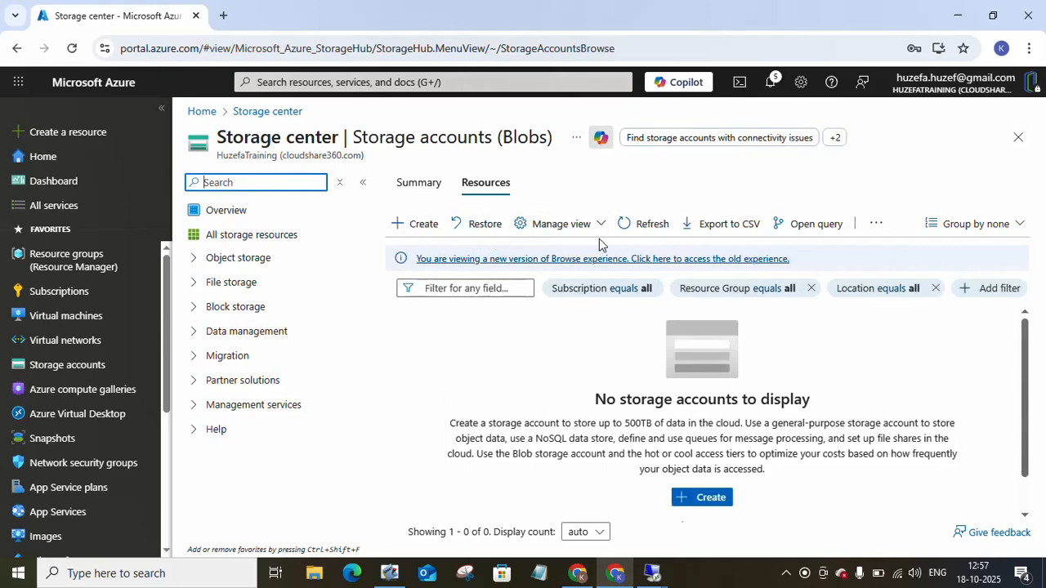
{"action": "left_click", "coordinate": [713, 496]}
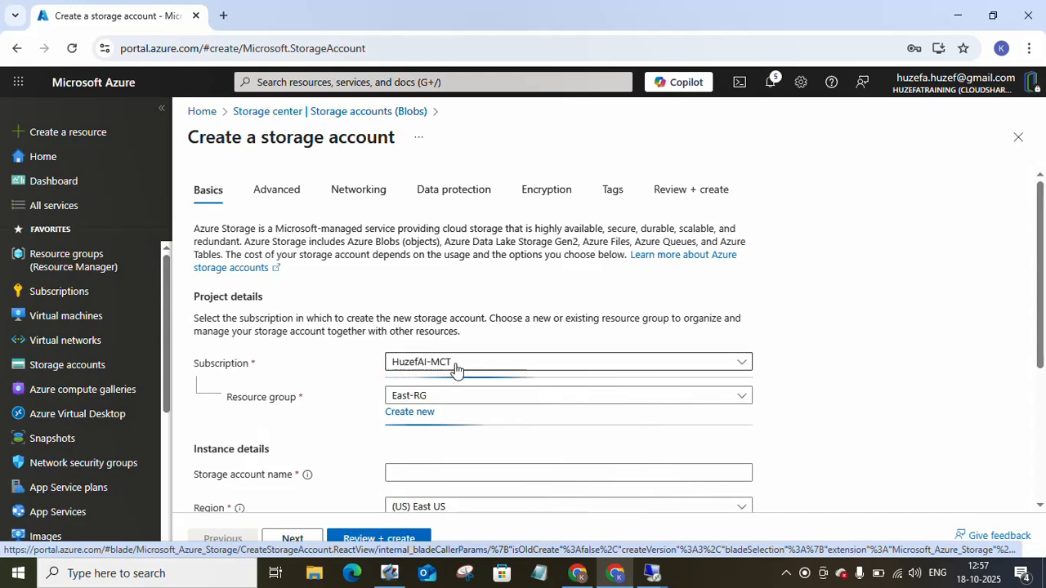
{"action": "left_click", "coordinate": [437, 472]}
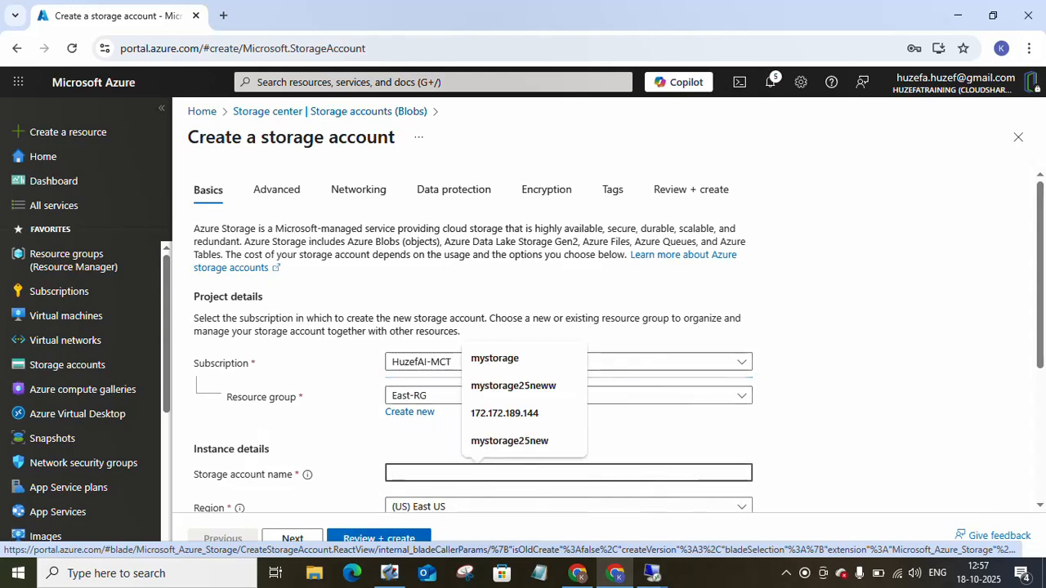
{"action": "left_click", "coordinate": [462, 468]}
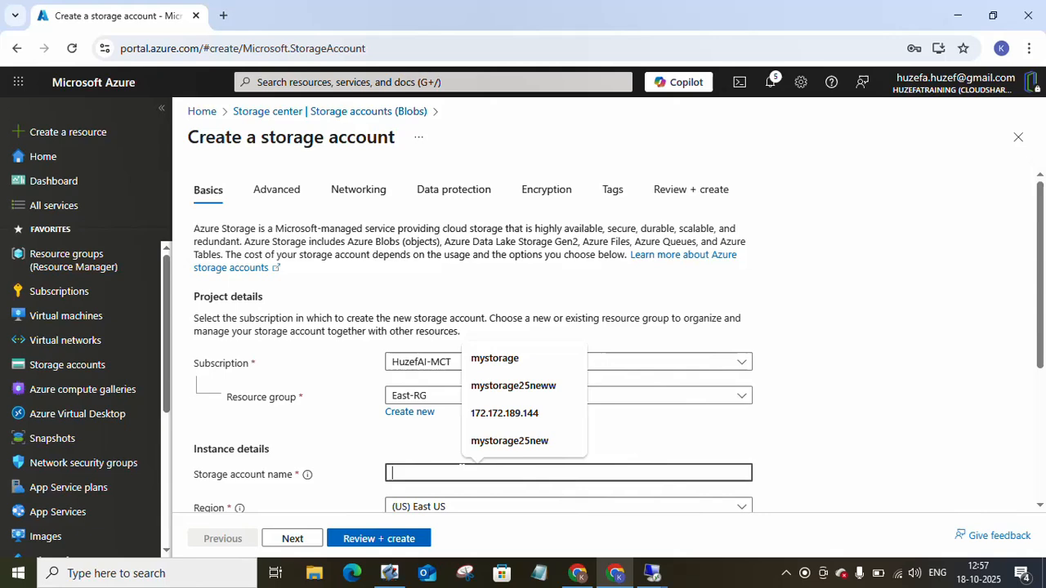
{"action": "left_click", "coordinate": [504, 444]}
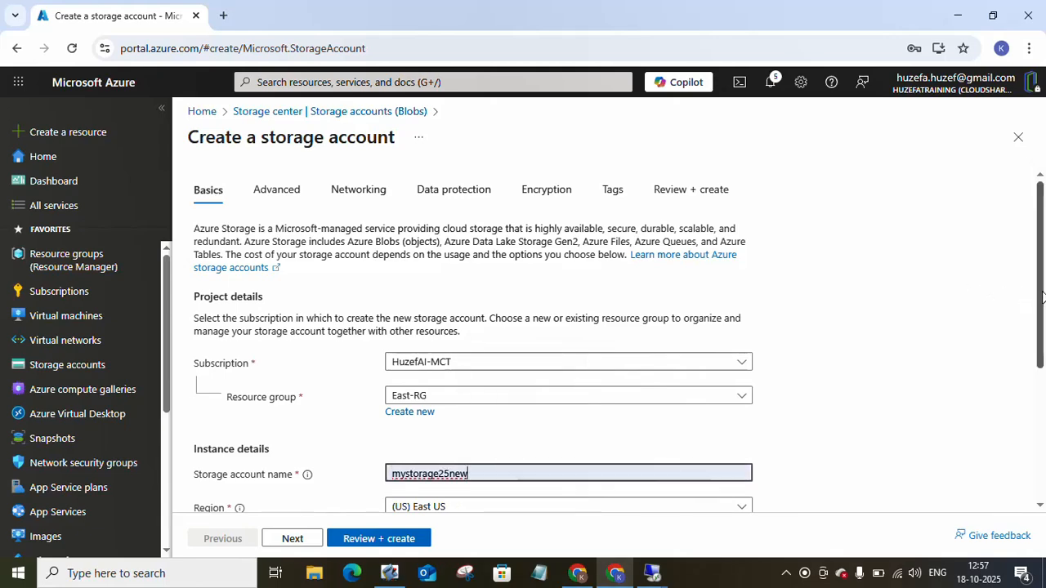
Step: Set redundancy to locally-redundant storage (LRS), allow enabling anonymous access on individual containers, and create the storage account
{"action": "left_click_drag", "start_coordinate": [1042, 296], "coordinate": [1032, 429]}
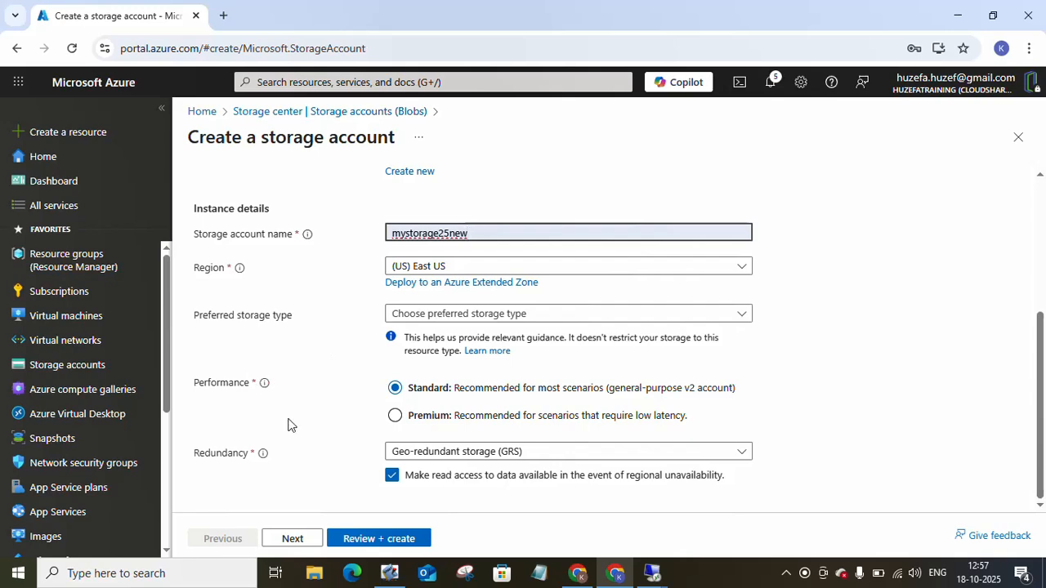
{"action": "left_click", "coordinate": [471, 454]}
{"action": "left_click", "coordinate": [519, 257]}
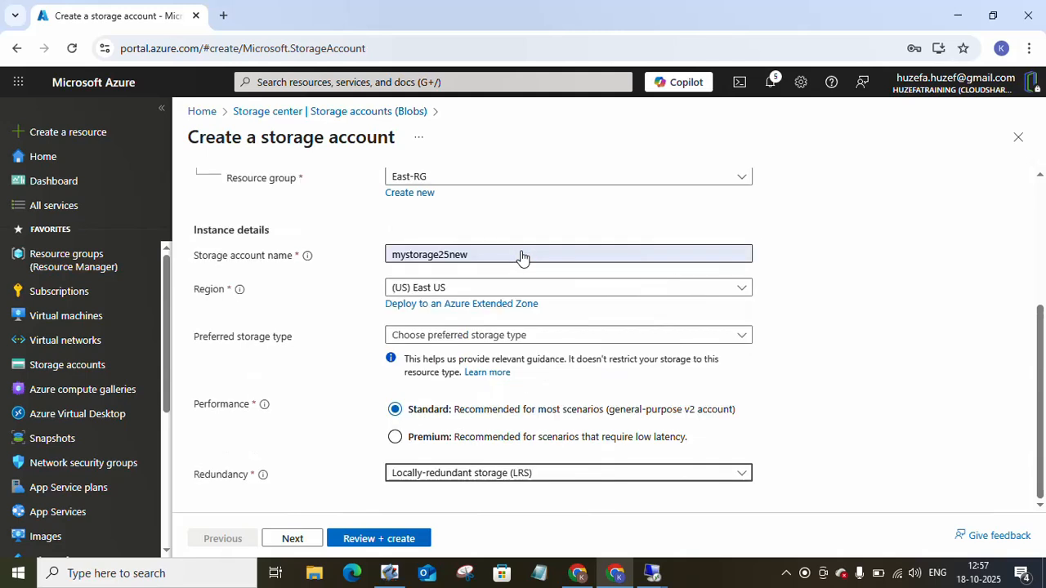
{"action": "left_click", "coordinate": [305, 543]}
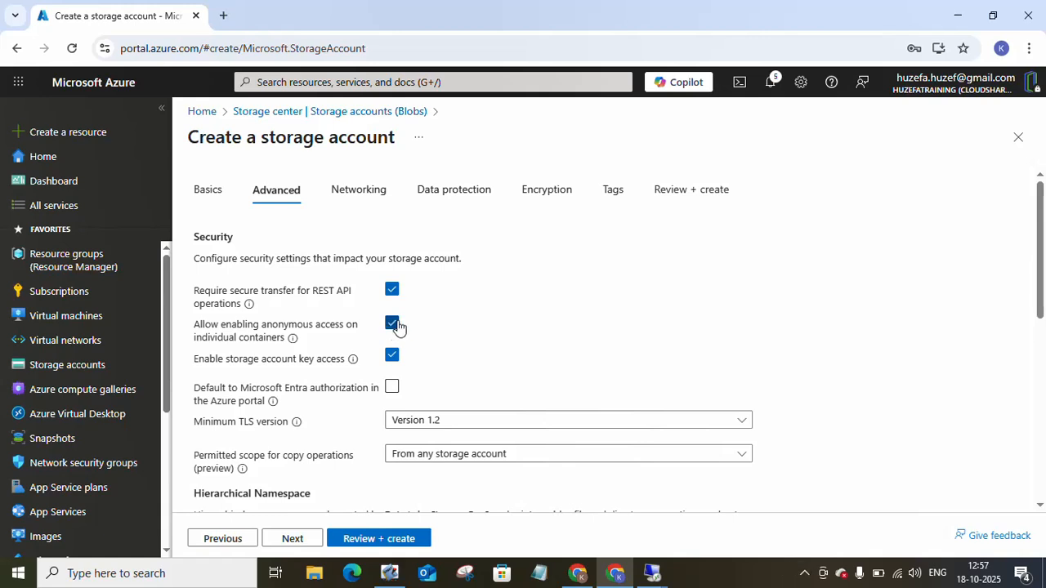
{"action": "left_click", "coordinate": [369, 539]}
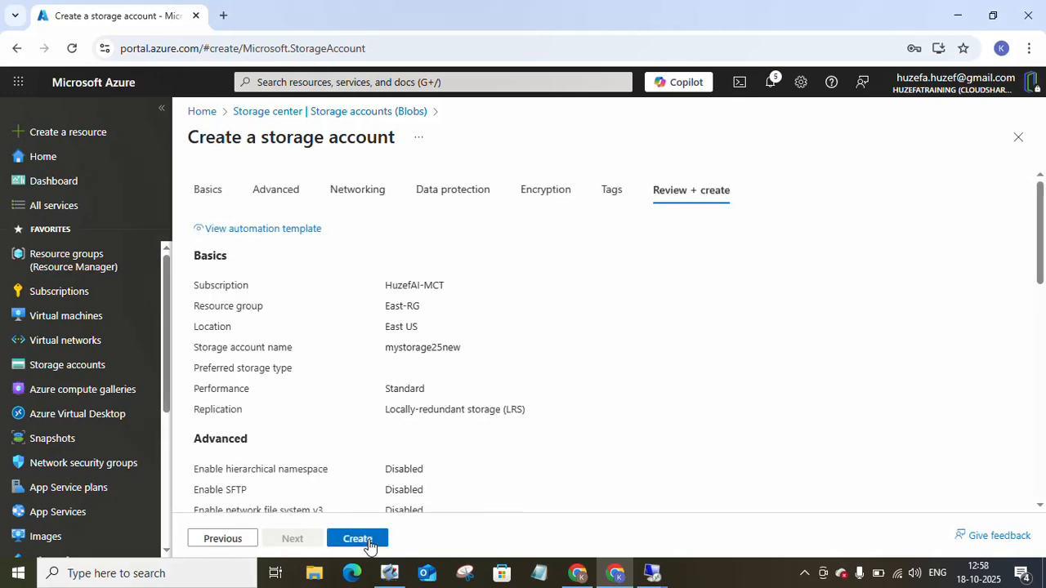
{"action": "left_click", "coordinate": [358, 538]}
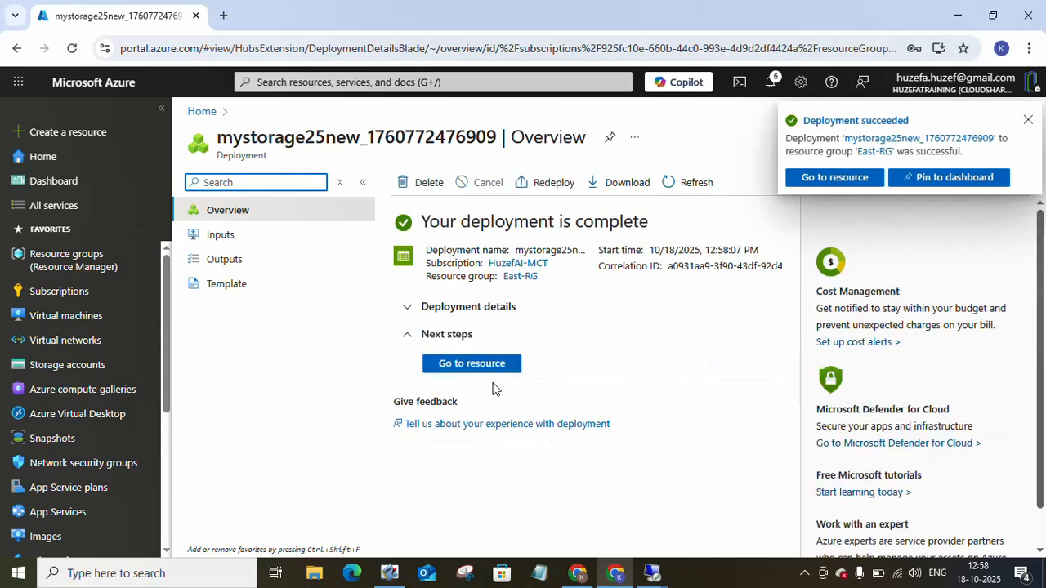
Step: Open the mystorage25new storage account's file shares and start a new file share named file-docs1
{"action": "left_click", "coordinate": [473, 363]}
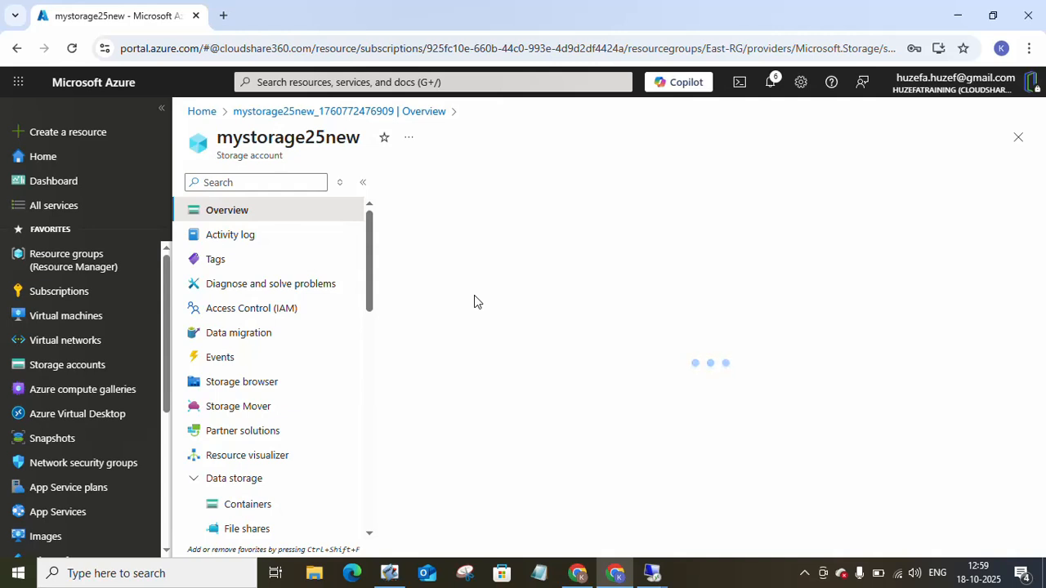
{"action": "left_click", "coordinate": [254, 533]}
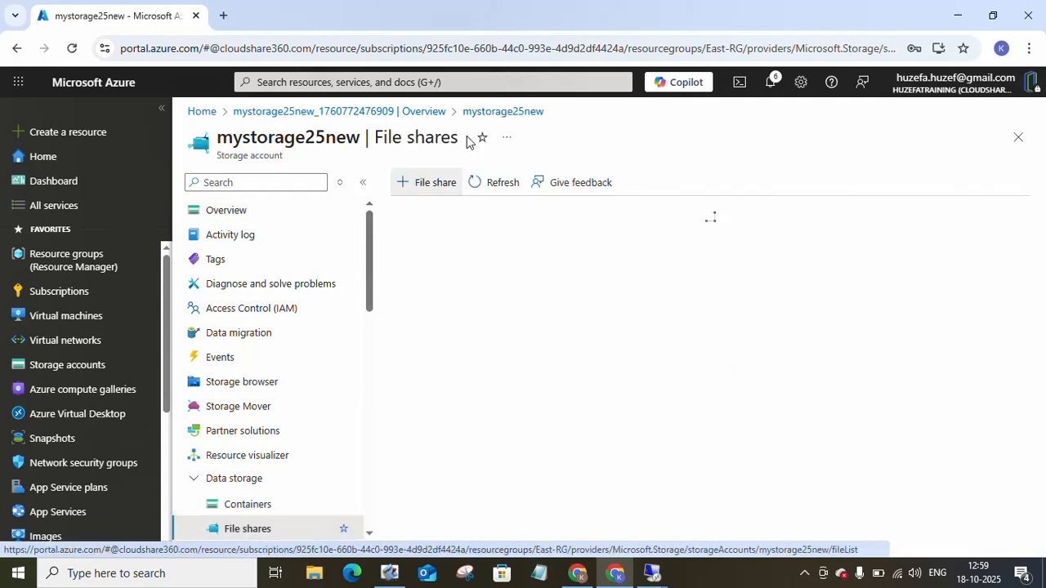
{"action": "left_click", "coordinate": [437, 188]}
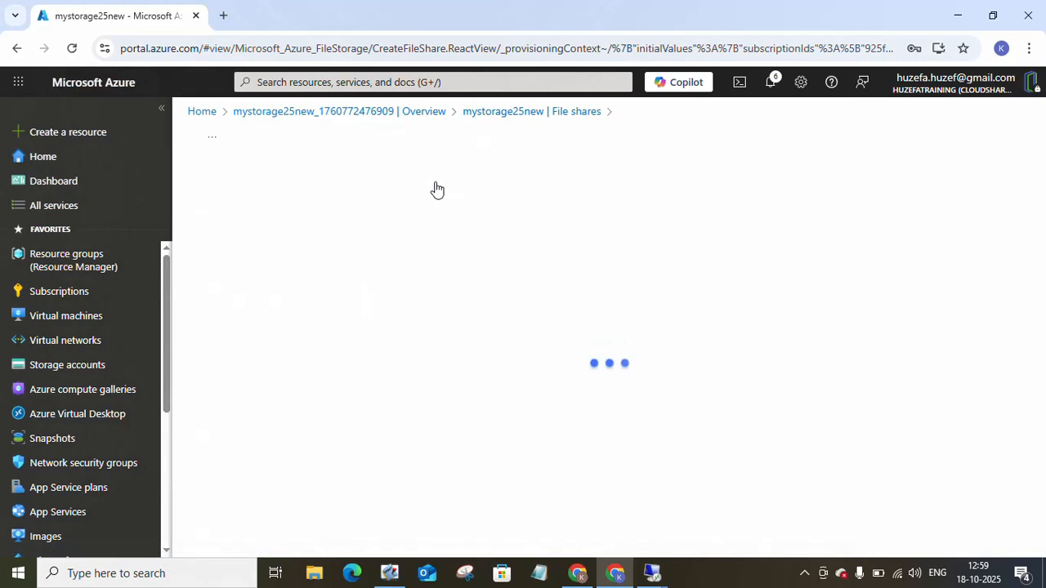
{"action": "left_click", "coordinate": [416, 224]}
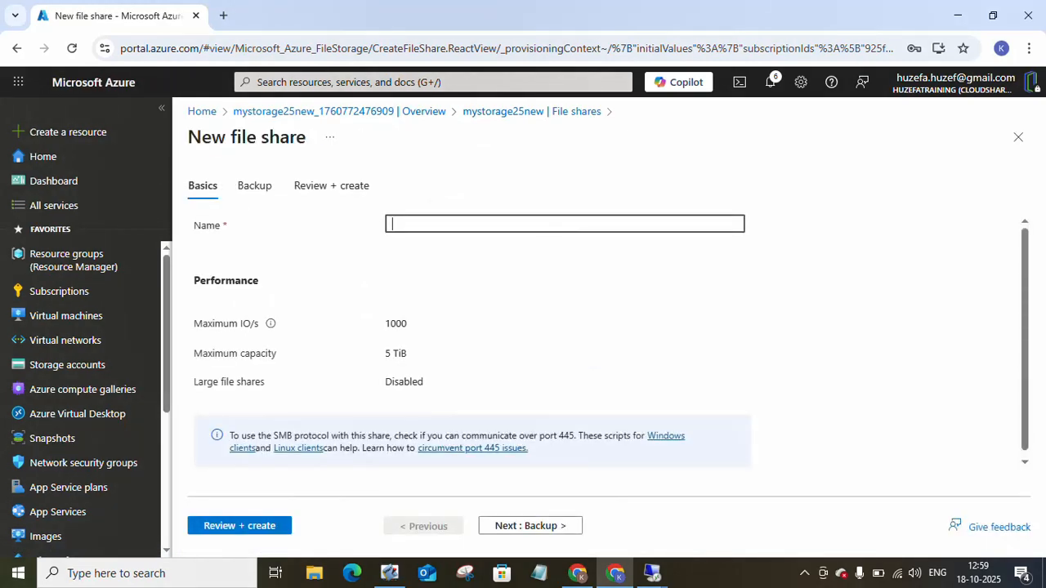
{"action": "type", "text": "File"}
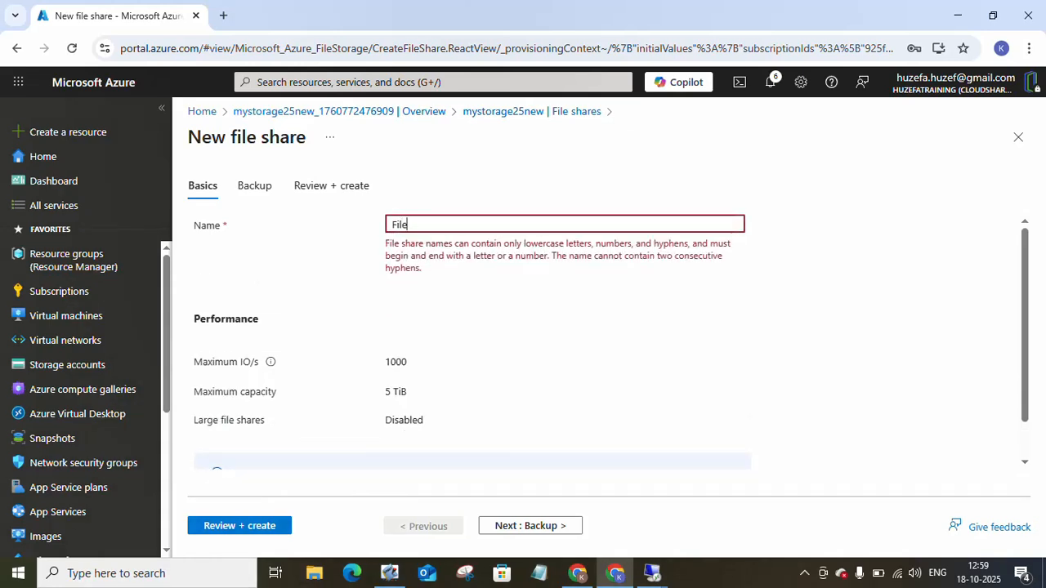
{"action": "key", "text": "BackSpace"}
{"action": "key", "text": "BackSpace"}
{"action": "key", "text": "BackSpace"}
{"action": "key", "text": "BackSpace"}
{"action": "type", "text": "file"}
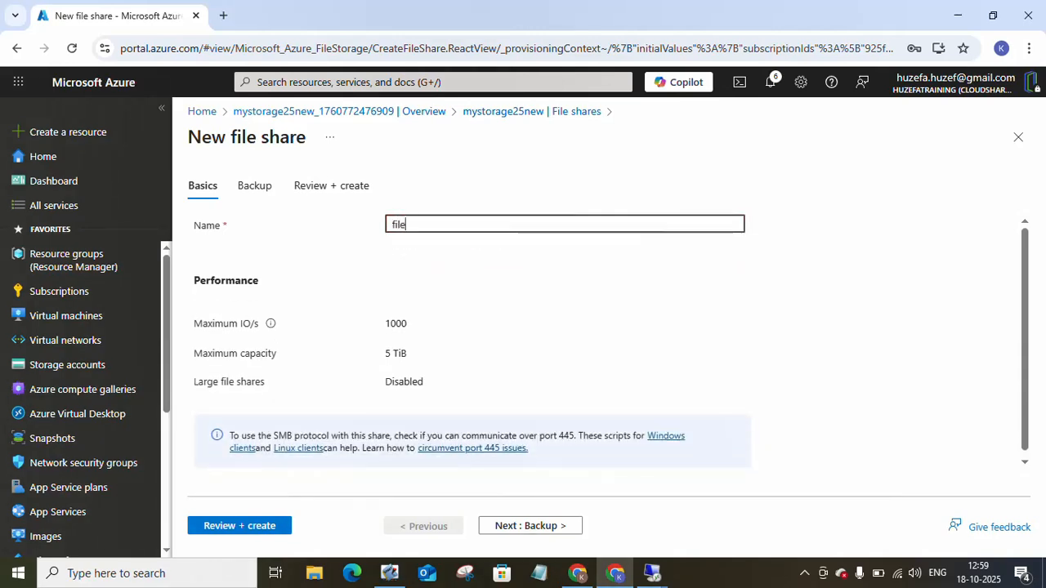
{"action": "type", "text": "-"}
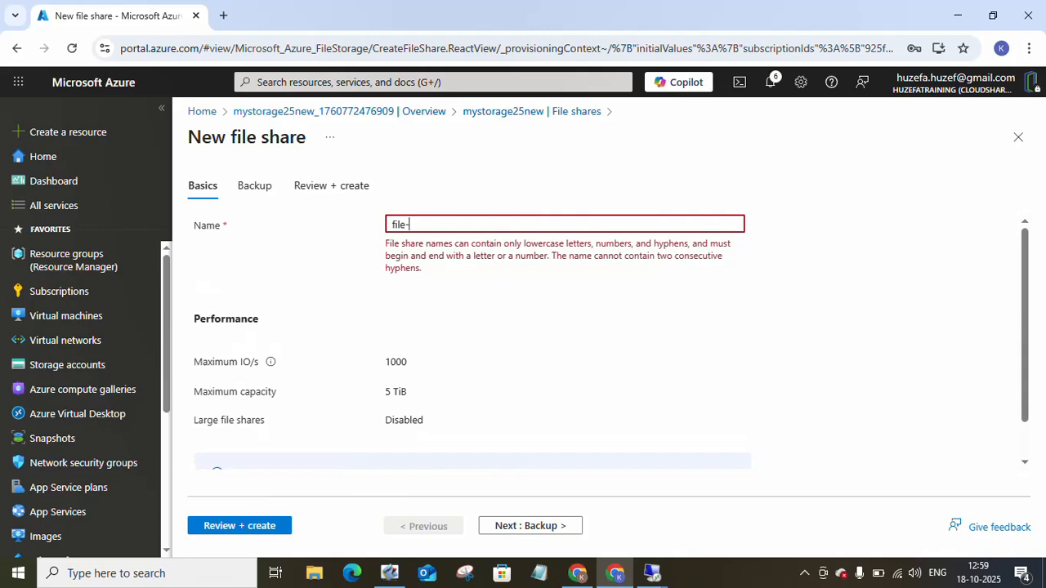
{"action": "type", "text": "d"}
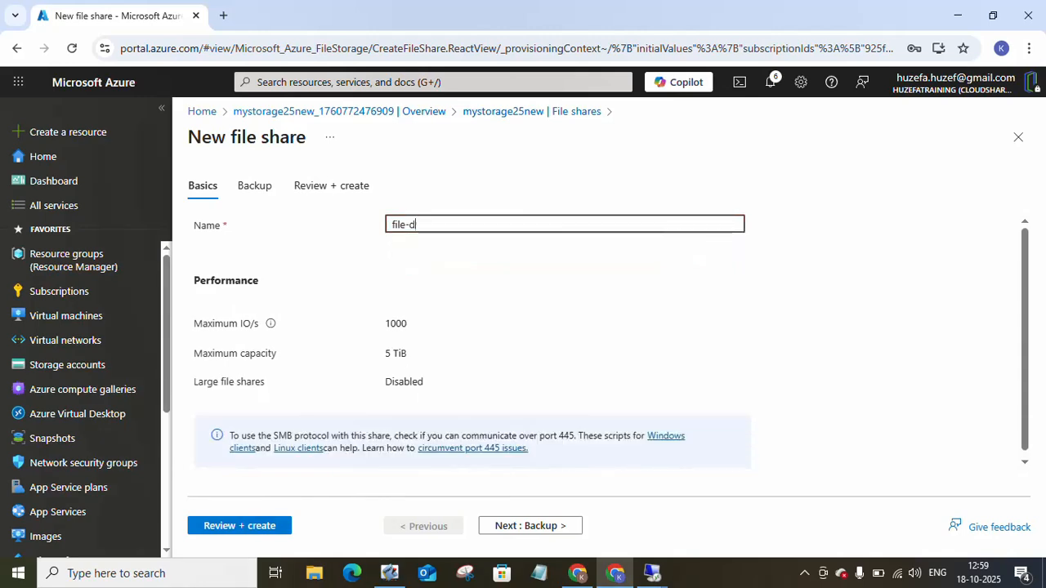
{"action": "type", "text": "ocs1"}
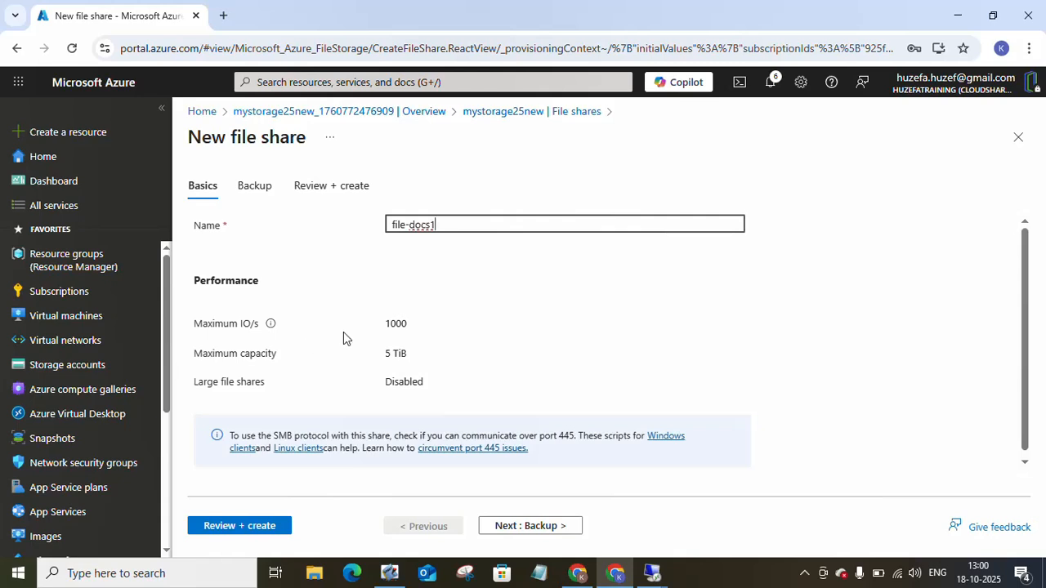
Step: Disable backup for the new file share and create it
{"action": "left_click", "coordinate": [536, 530]}
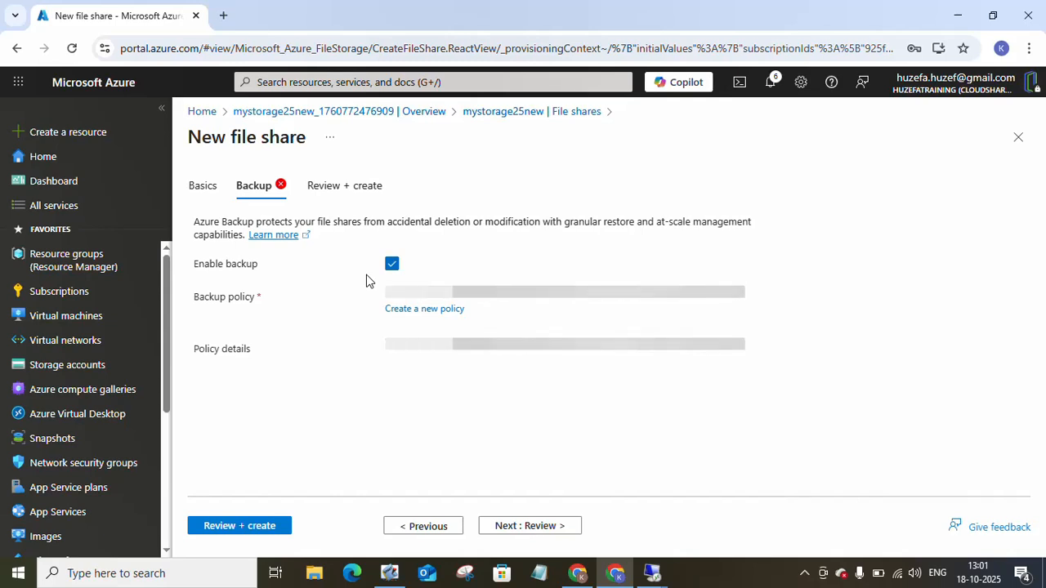
{"action": "left_click", "coordinate": [393, 265]}
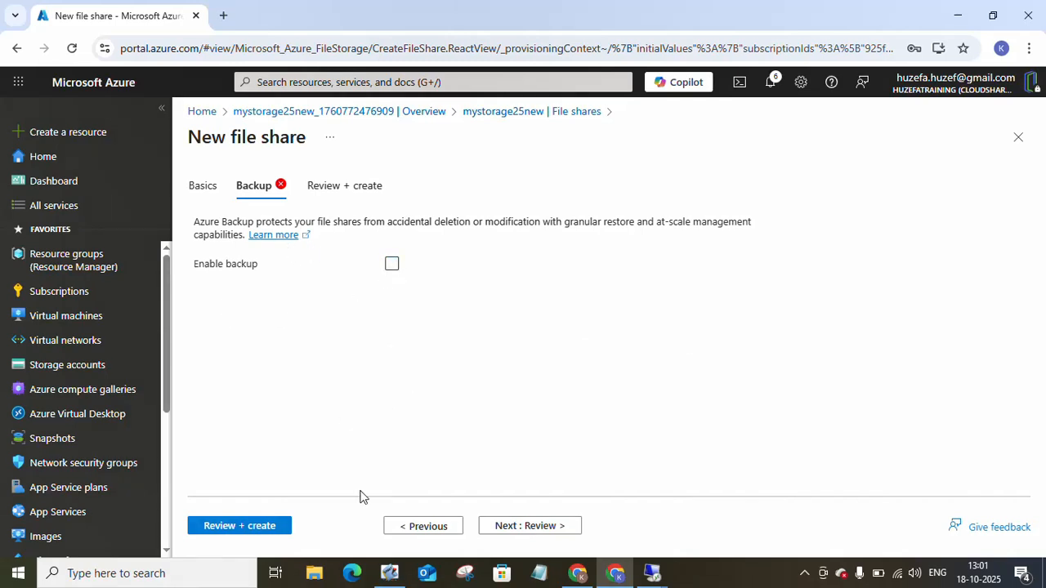
{"action": "left_click", "coordinate": [239, 527]}
{"action": "left_click", "coordinate": [239, 528]}
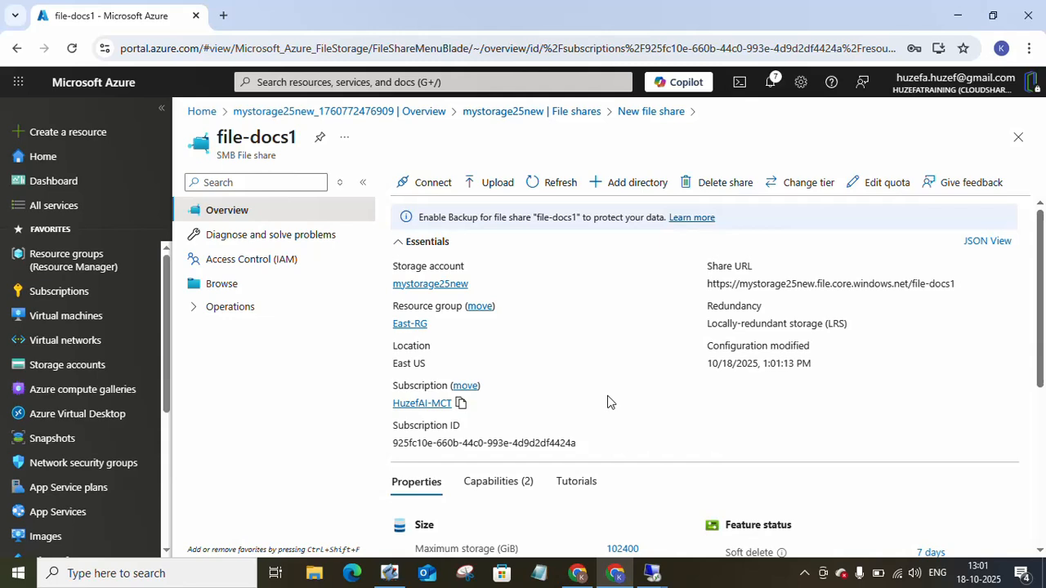
Step: Browse the contents of file-docs1 and upload vm (1).png from the Downloads folder
{"action": "left_click", "coordinate": [245, 292]}
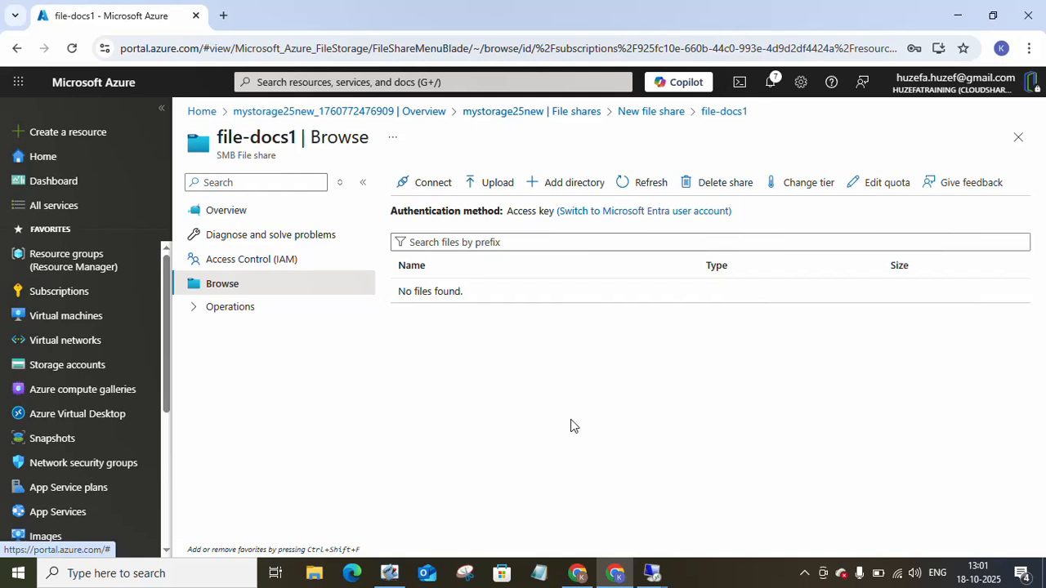
{"action": "left_click", "coordinate": [485, 195]}
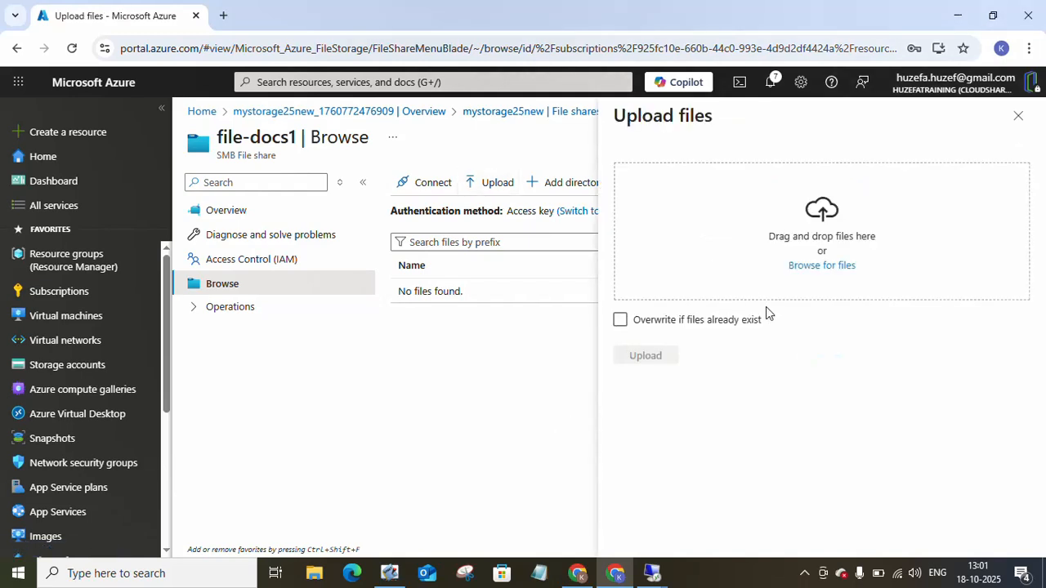
{"action": "left_click", "coordinate": [818, 266]}
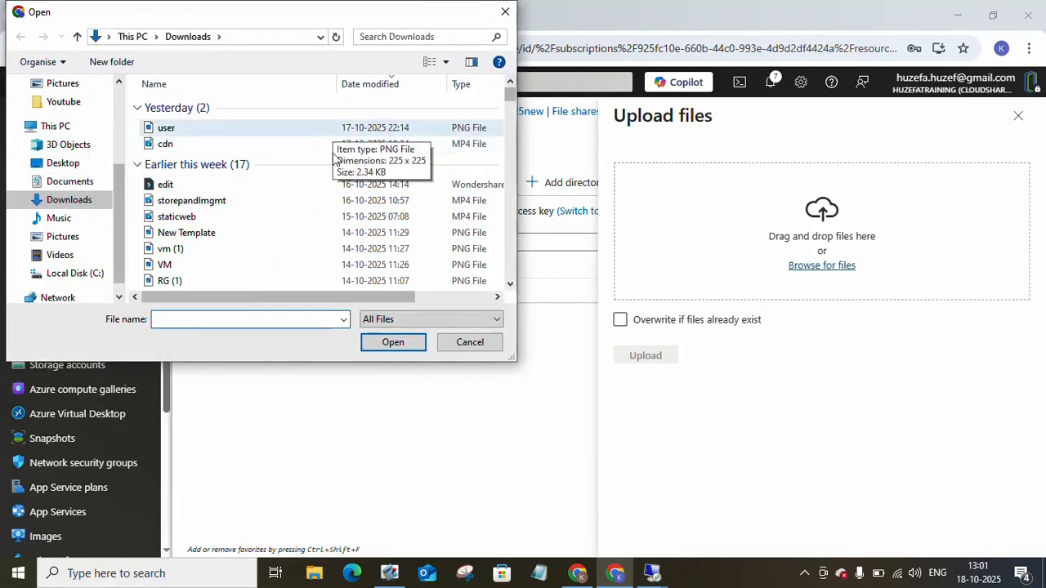
{"action": "double_click", "coordinate": [396, 249]}
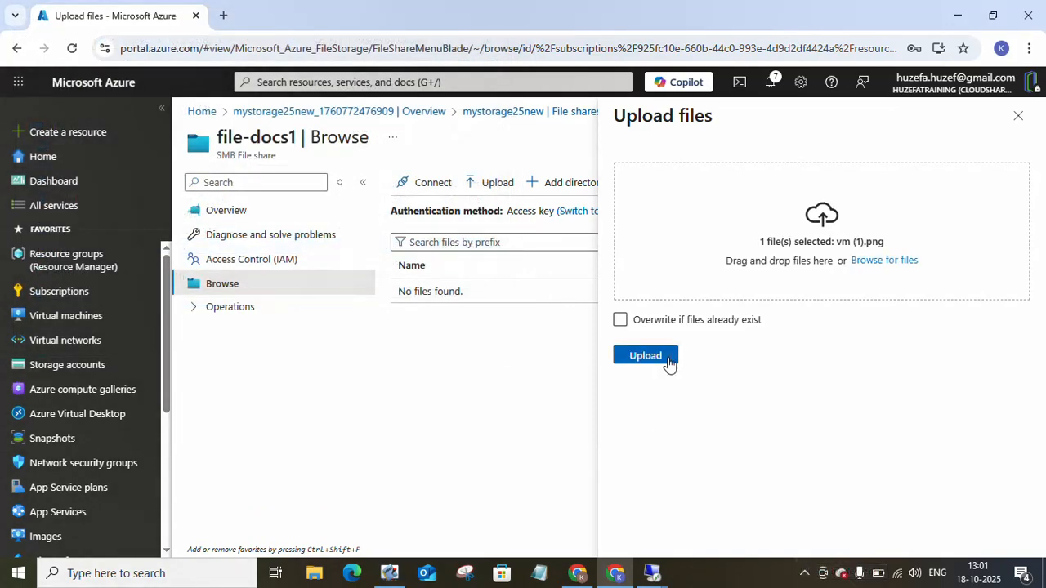
{"action": "left_click", "coordinate": [669, 360]}
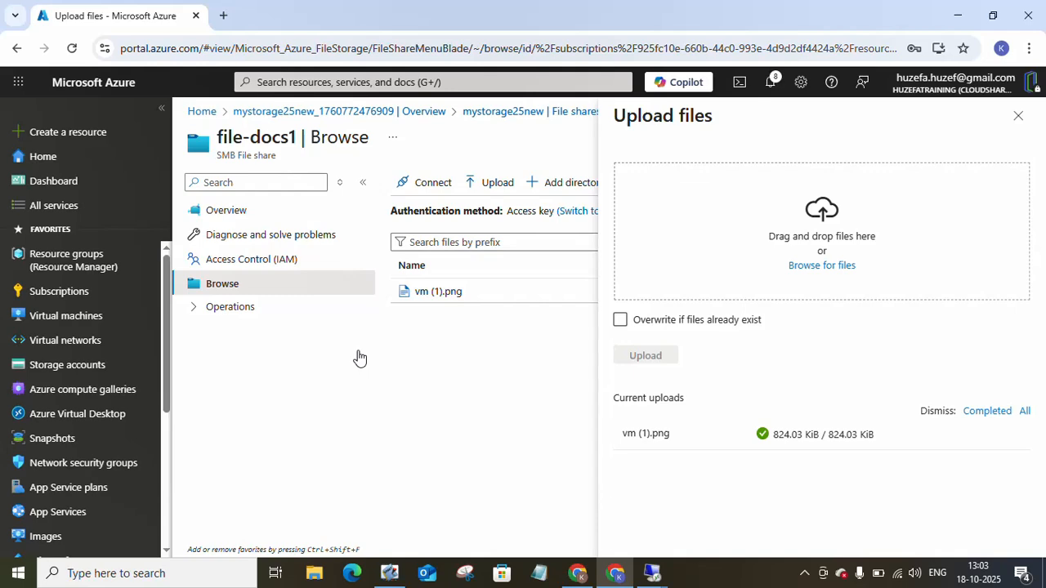
Step: Copy the share URL from the file-docs1 overview and paste it onto a new page in SMART Notebook
{"action": "left_click", "coordinate": [227, 210]}
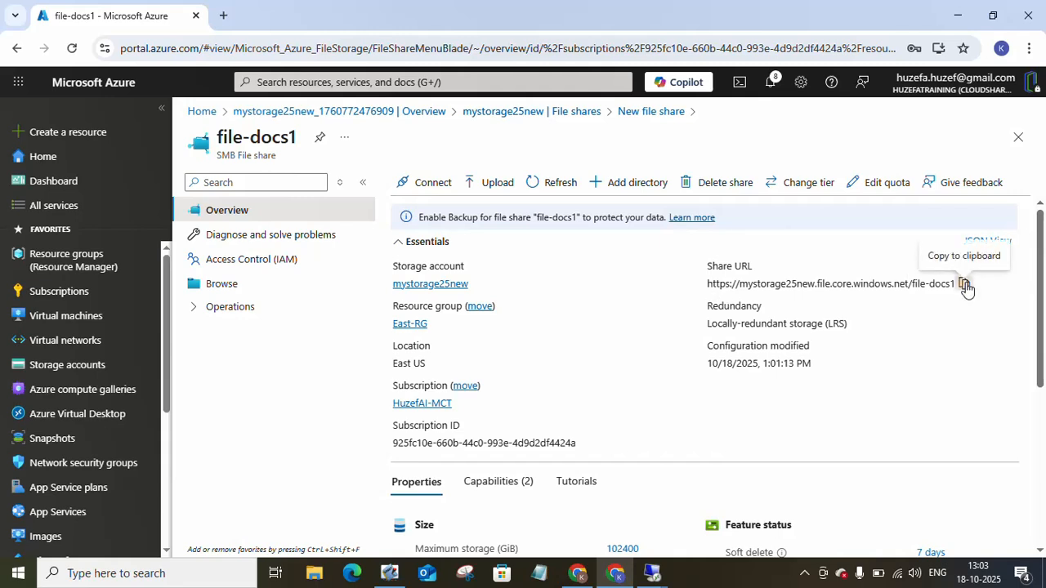
{"action": "left_click", "coordinate": [965, 285]}
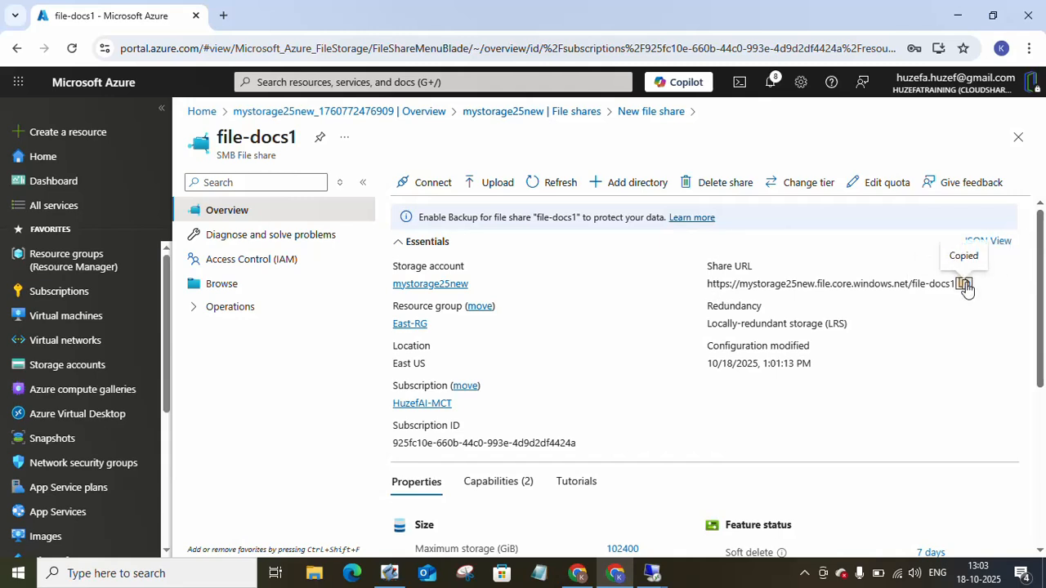
{"action": "left_click", "coordinate": [389, 573]}
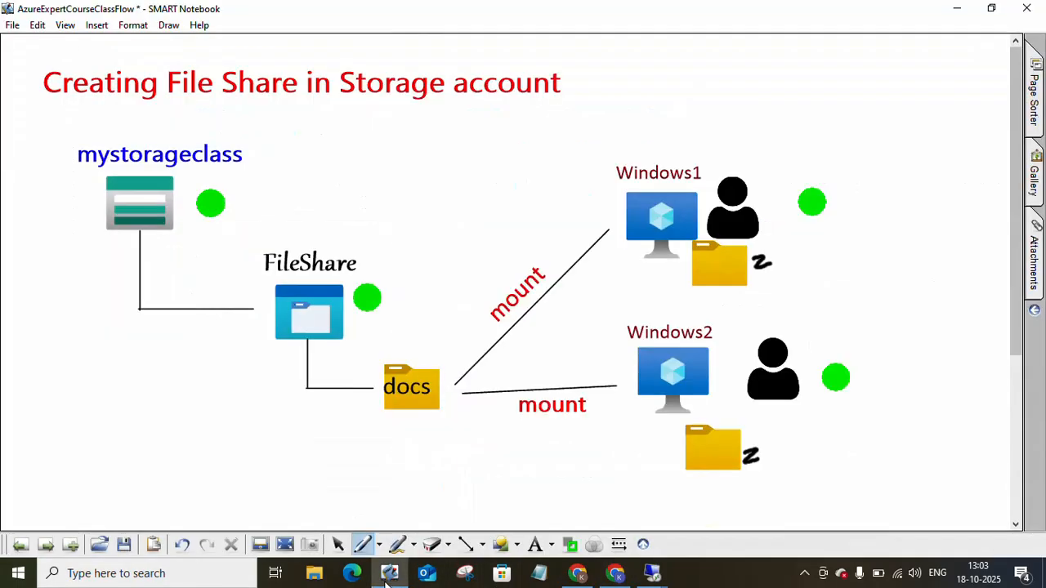
{"action": "left_click", "coordinate": [71, 545]}
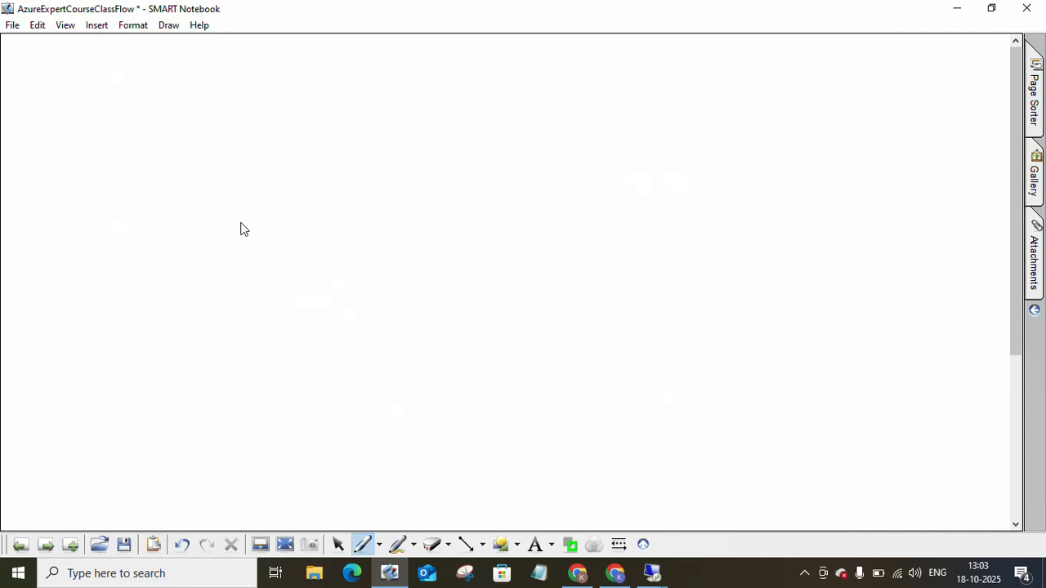
{"action": "key", "text": "ctrl+v"}
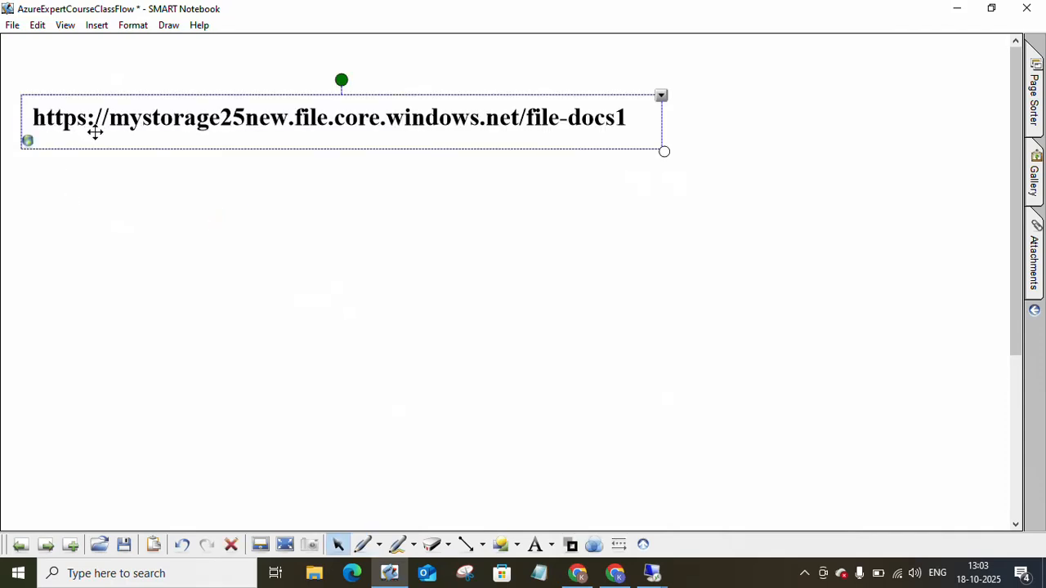
{"action": "left_click", "coordinate": [123, 198]}
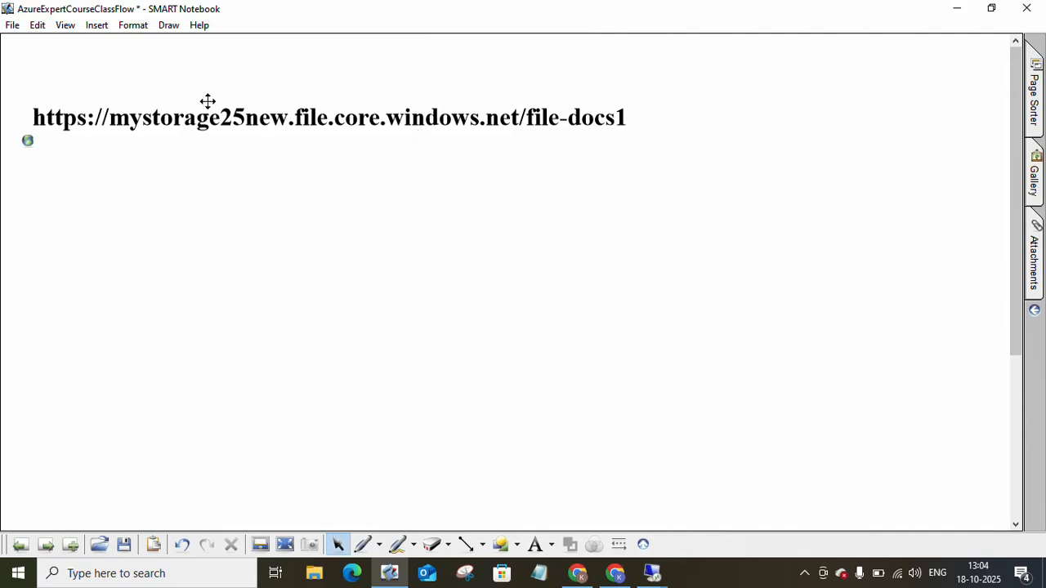
Step: Highlight mystorage25new in green and the word file after it in gold within the pasted URL
{"action": "left_click", "coordinate": [379, 544]}
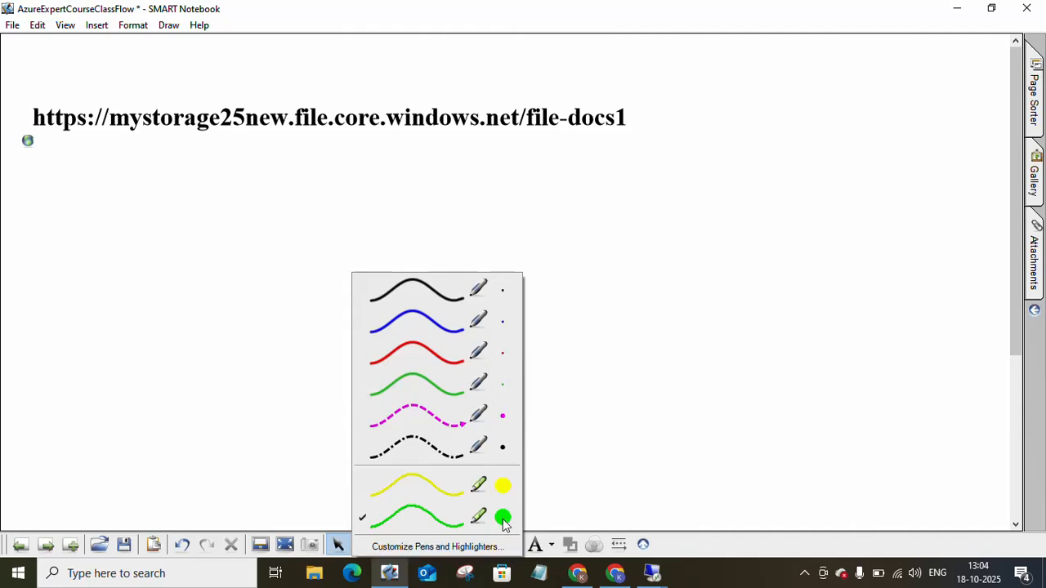
{"action": "left_click", "coordinate": [458, 516]}
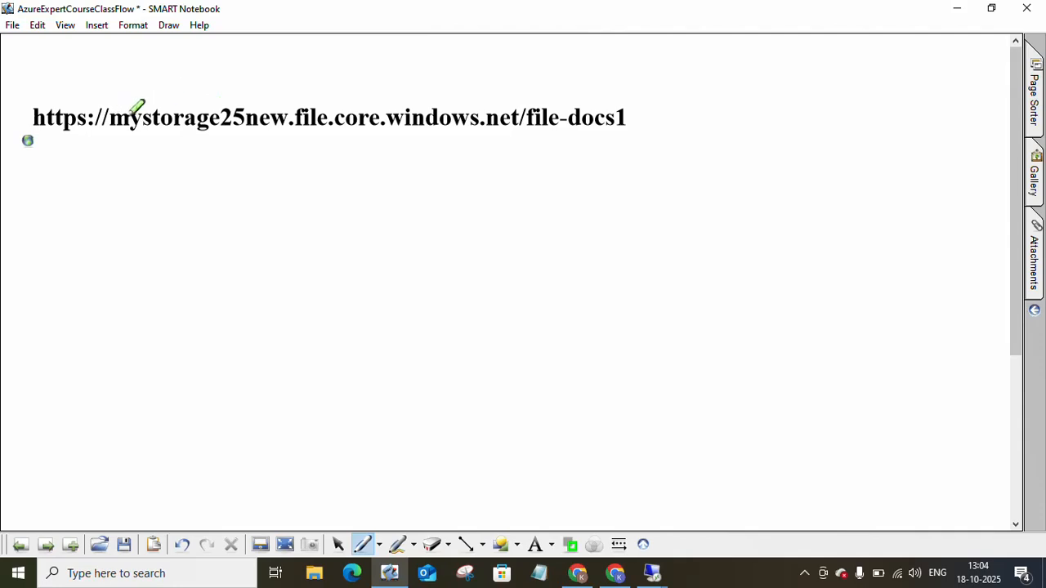
{"action": "left_click_drag", "start_coordinate": [117, 109], "coordinate": [293, 121]}
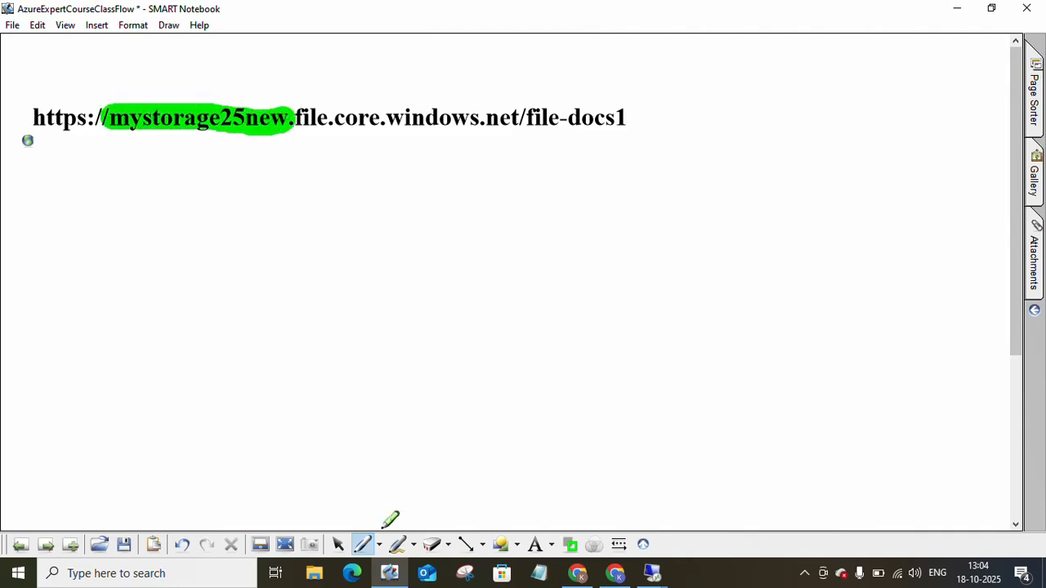
{"action": "left_click", "coordinate": [571, 545]}
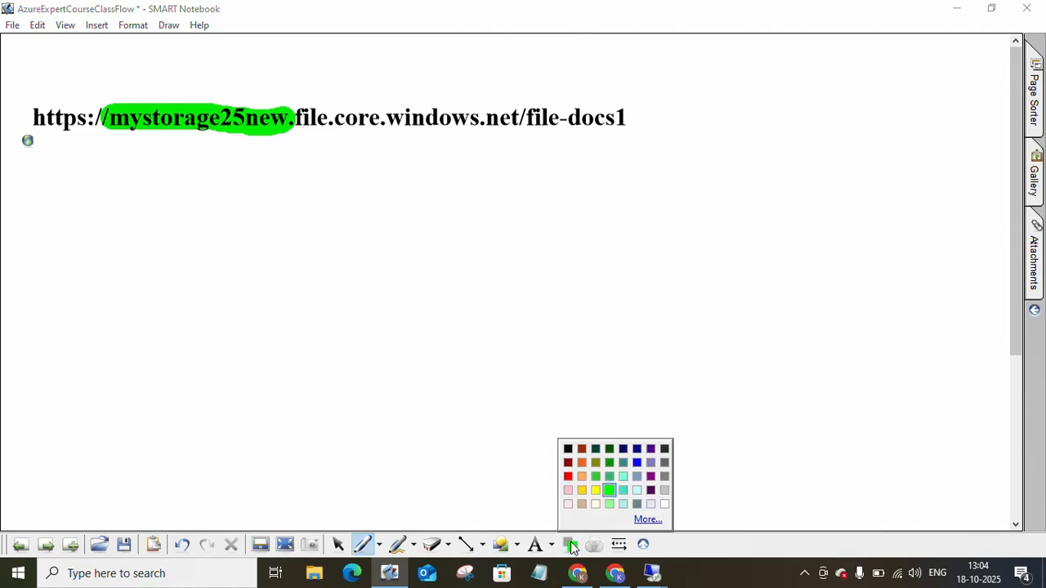
{"action": "left_click", "coordinate": [583, 494]}
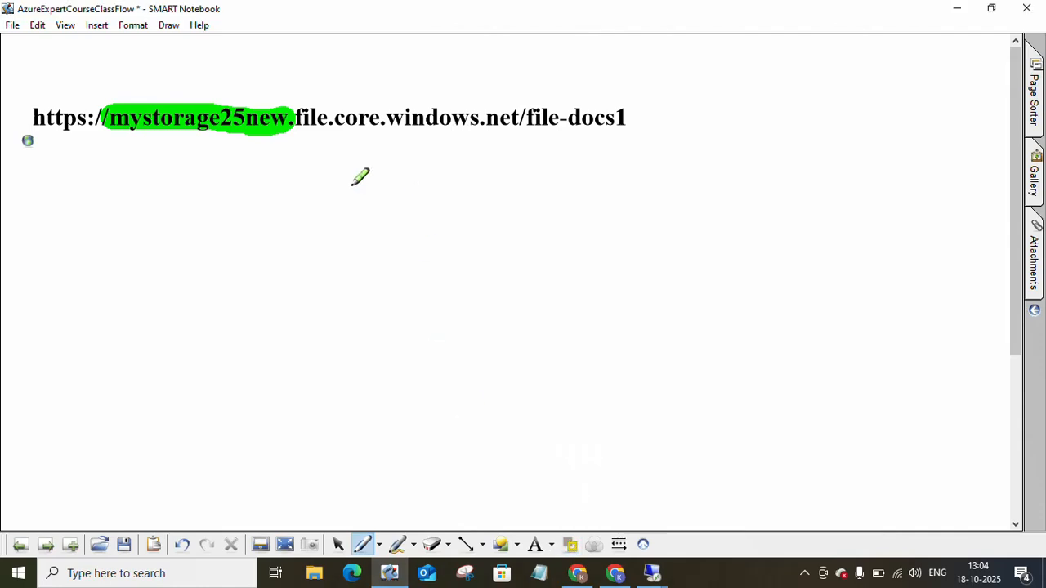
{"action": "left_click_drag", "start_coordinate": [302, 117], "coordinate": [328, 119]}
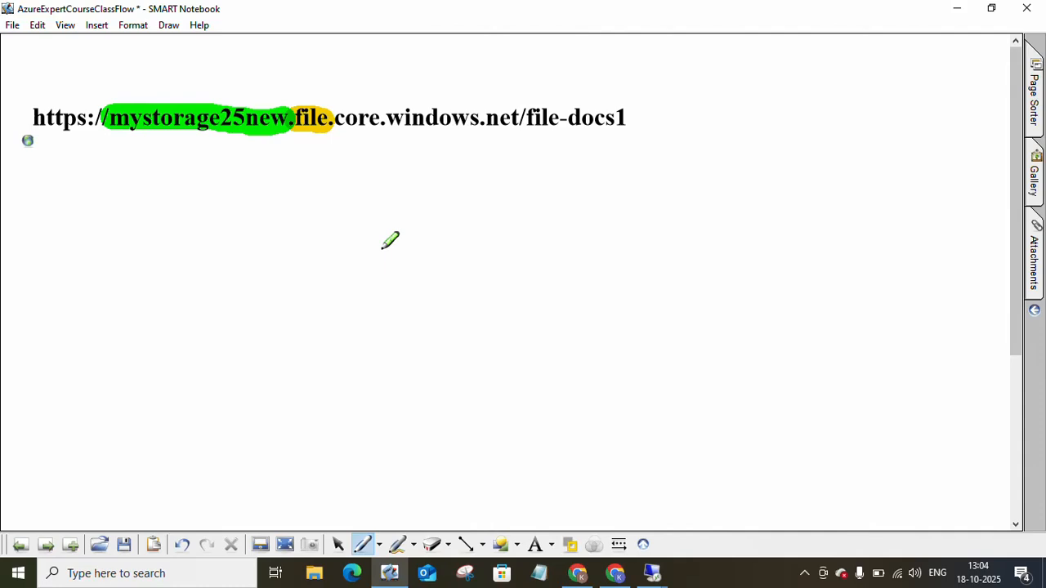
Step: Highlight the core.windows.net part of the pasted URL in purple
{"action": "left_click", "coordinate": [570, 545]}
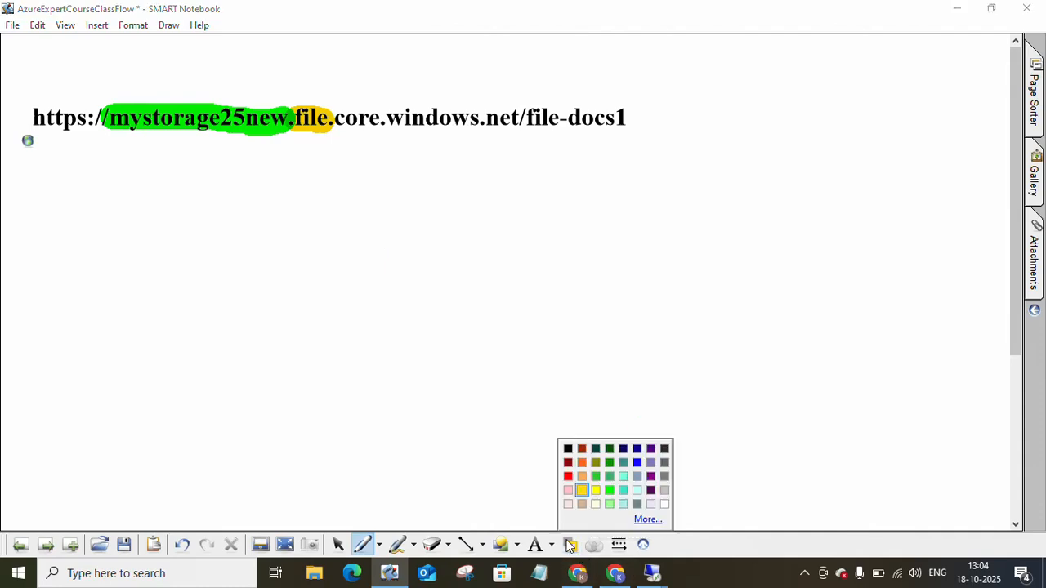
{"action": "left_click", "coordinate": [652, 463]}
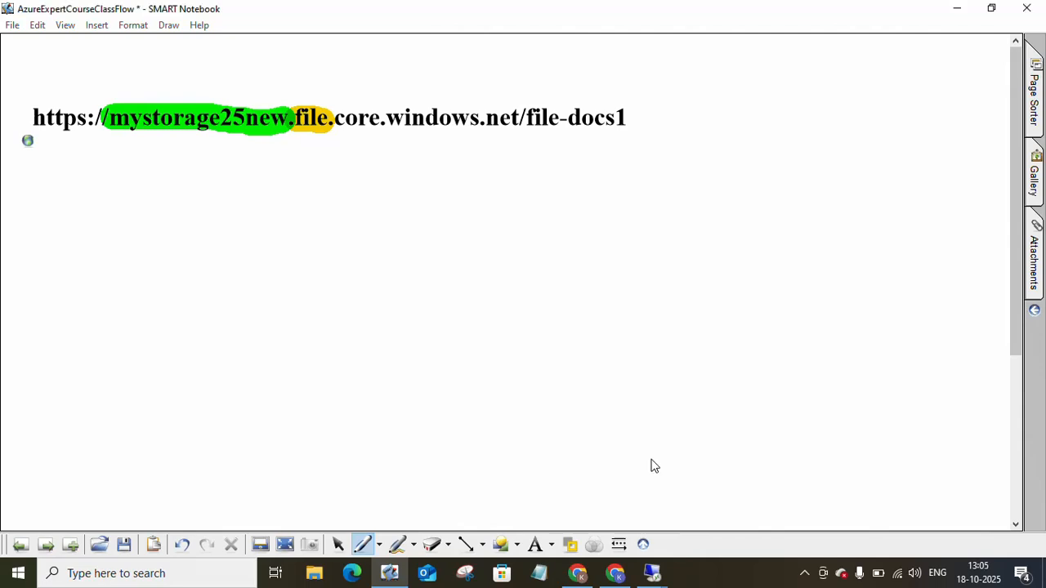
{"action": "left_click_drag", "start_coordinate": [329, 119], "coordinate": [525, 117]}
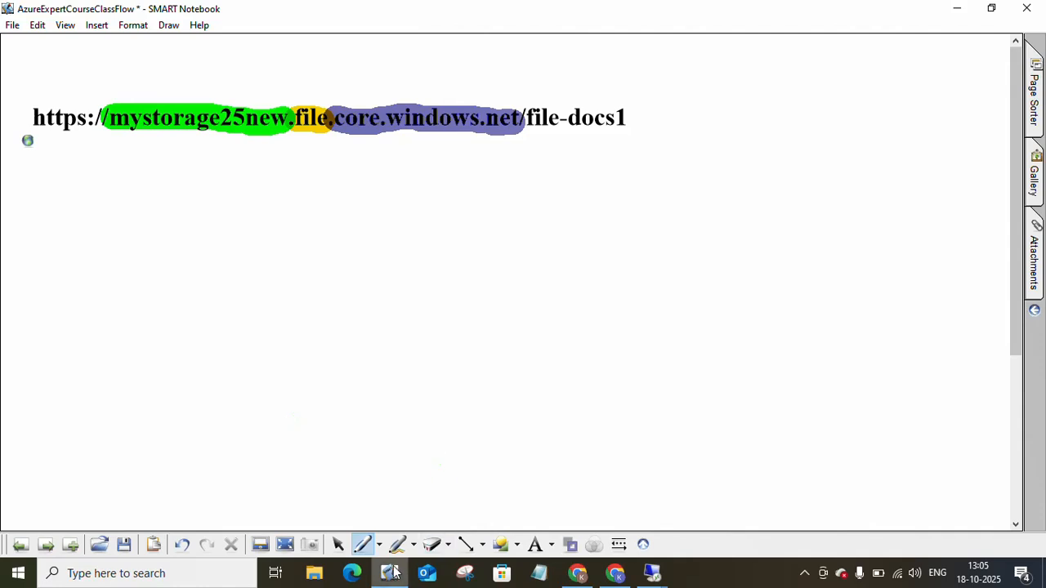
{"action": "mouse_move", "coordinate": [394, 573]}
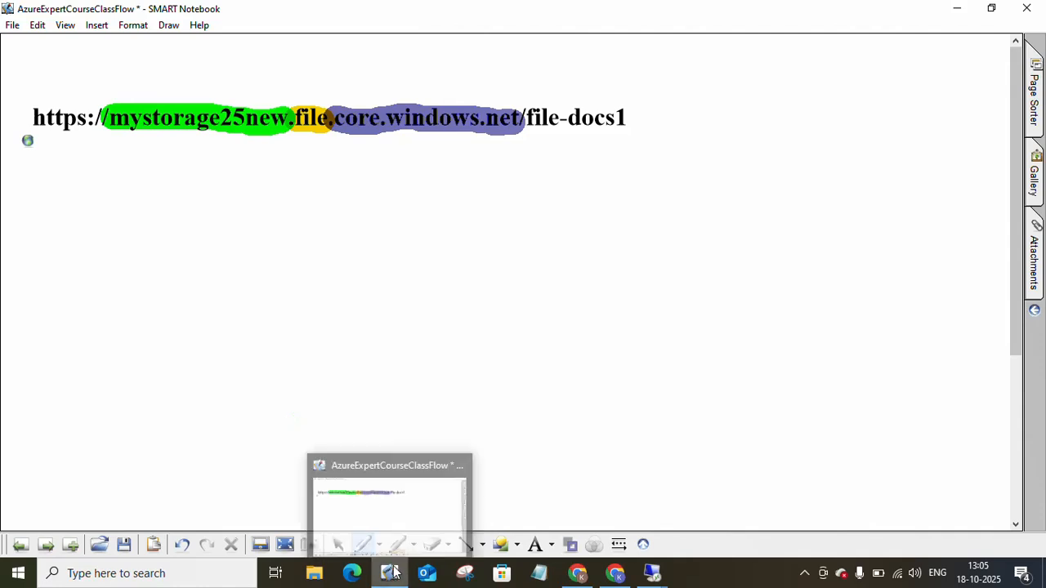
{"action": "left_click", "coordinate": [548, 484]}
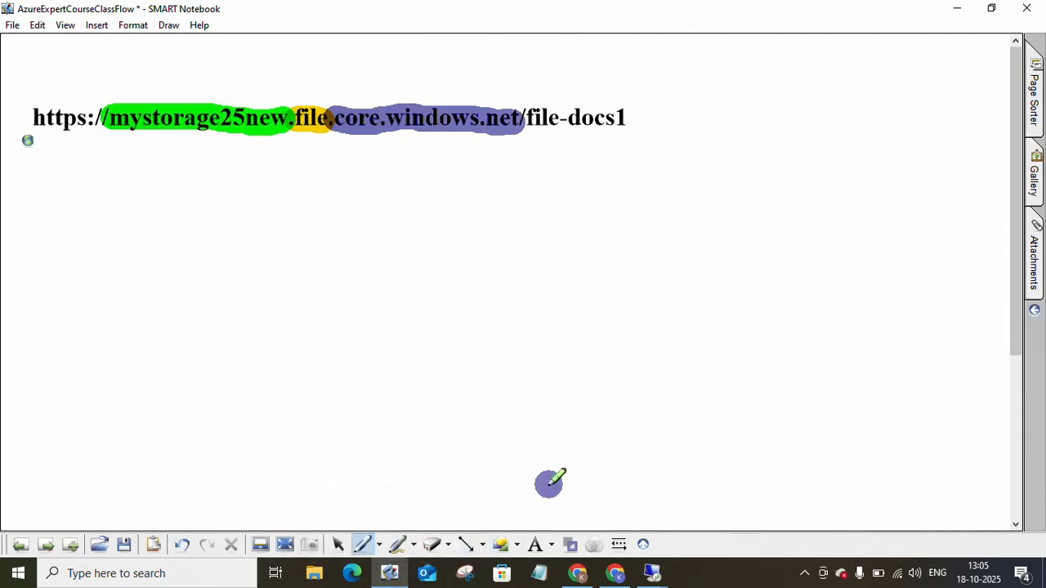
Step: Highlight the /file-docs1 part of the pasted URL in yellow
{"action": "left_click", "coordinate": [379, 544]}
{"action": "left_click", "coordinate": [395, 488]}
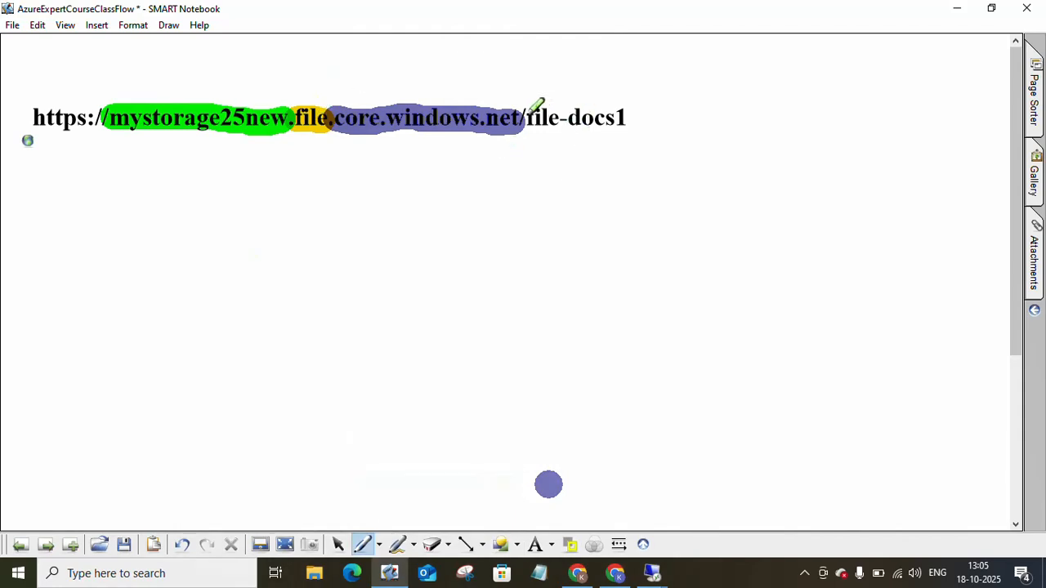
{"action": "left_click_drag", "start_coordinate": [519, 115], "coordinate": [628, 116]}
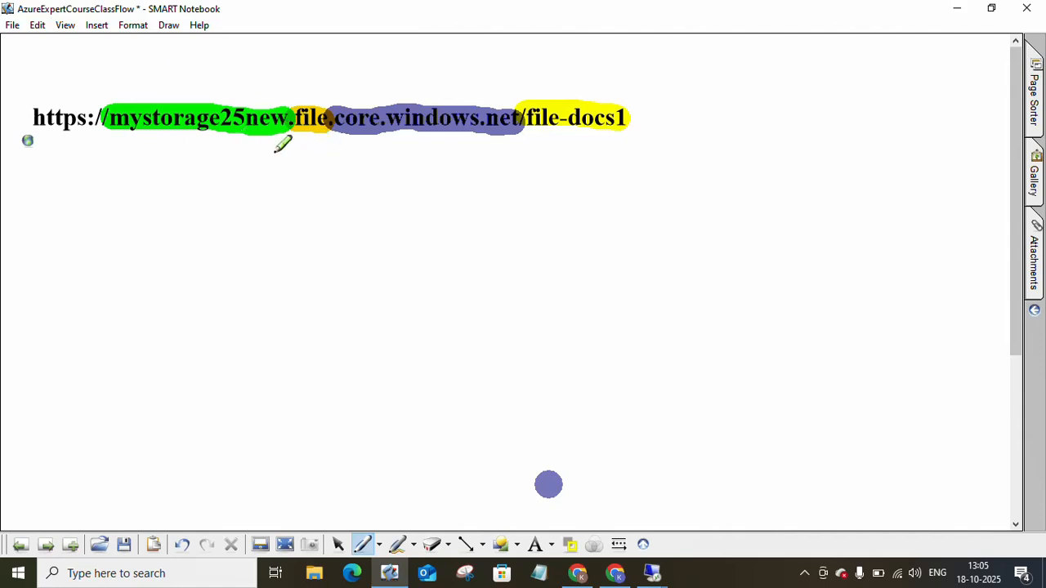
Step: Duplicate the share URL text and place the copy just below the highlighted original
{"action": "left_click", "coordinate": [339, 550]}
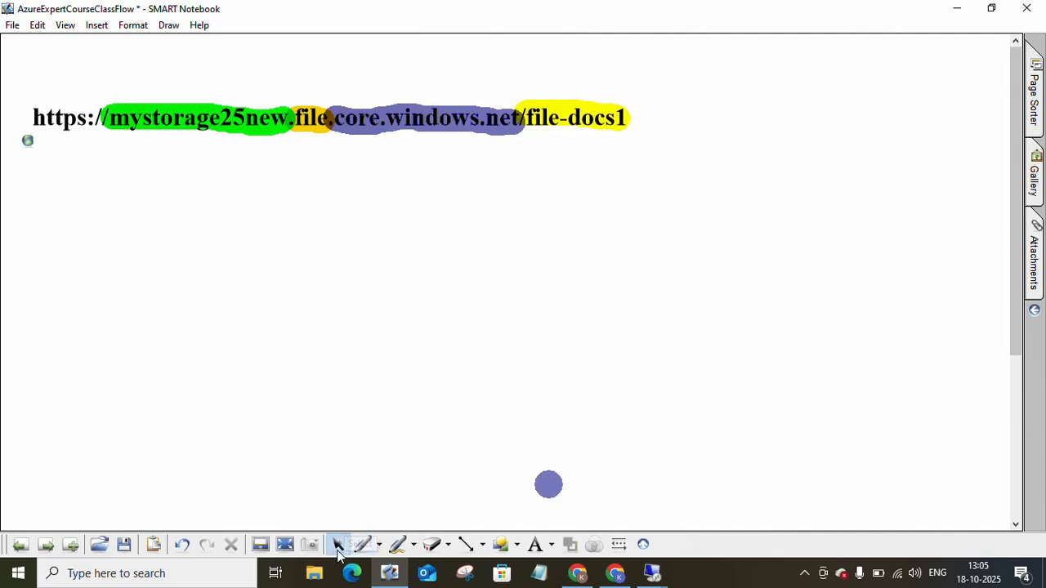
{"action": "left_click", "coordinate": [65, 120]}
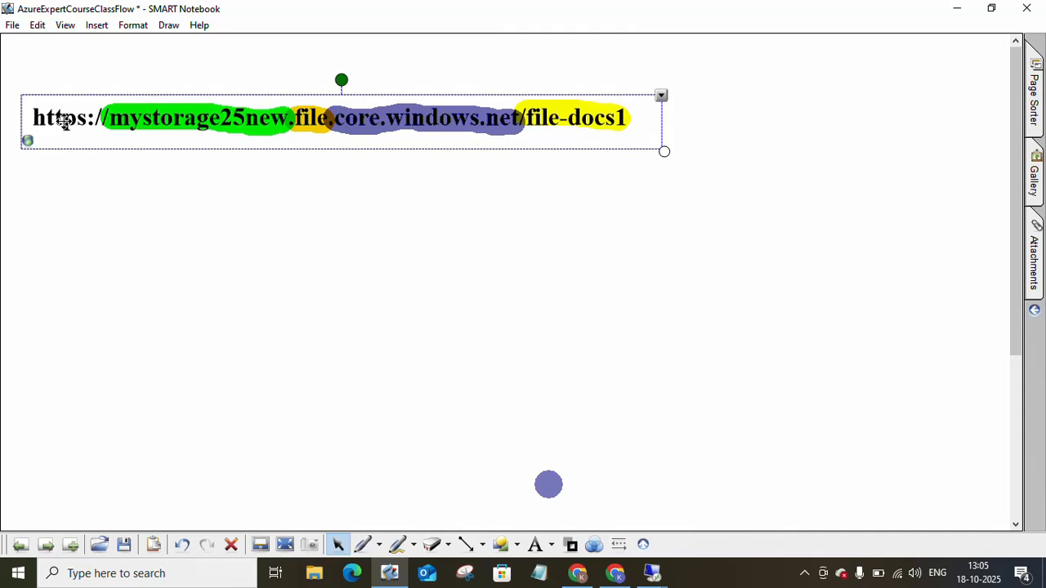
{"action": "left_click", "coordinate": [129, 236]}
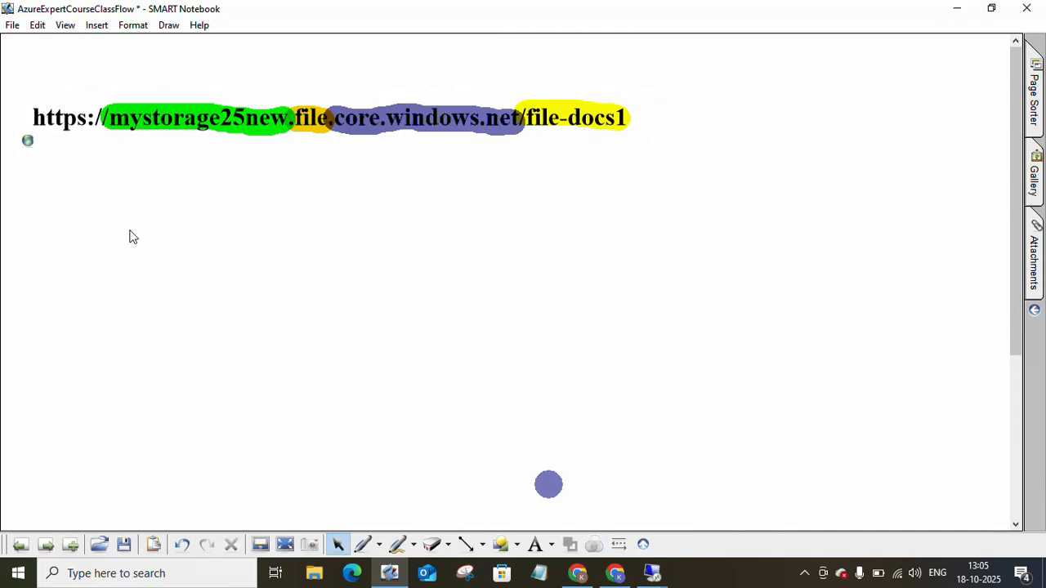
{"action": "right_click", "coordinate": [247, 284]}
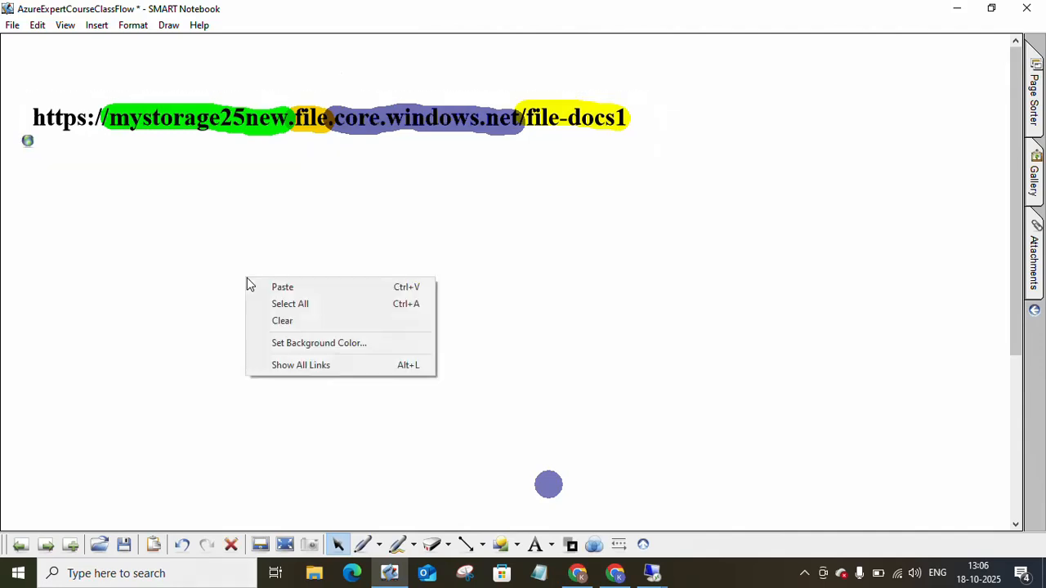
{"action": "double_click", "coordinate": [72, 127]}
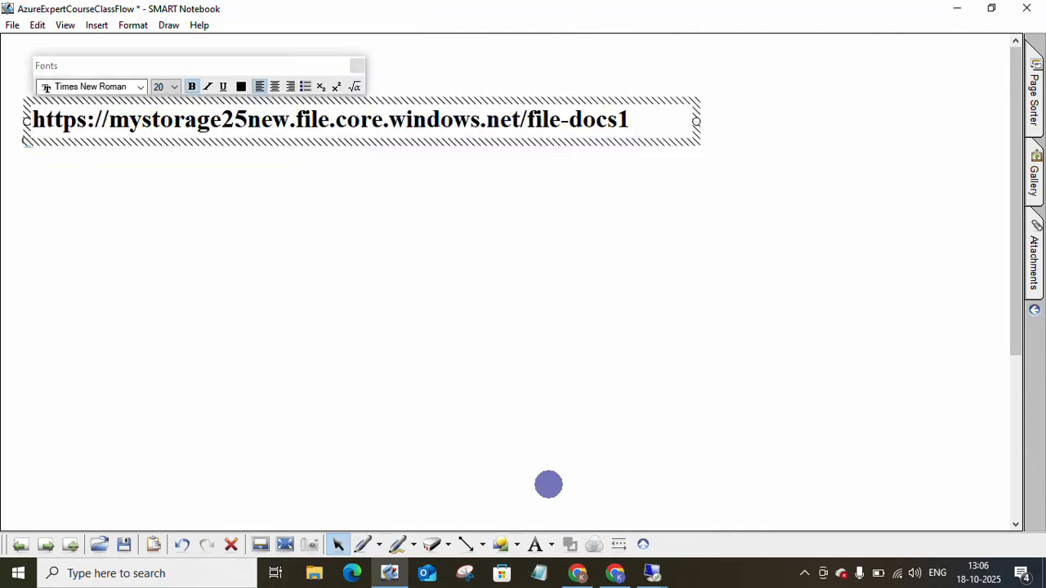
{"action": "left_click", "coordinate": [46, 193]}
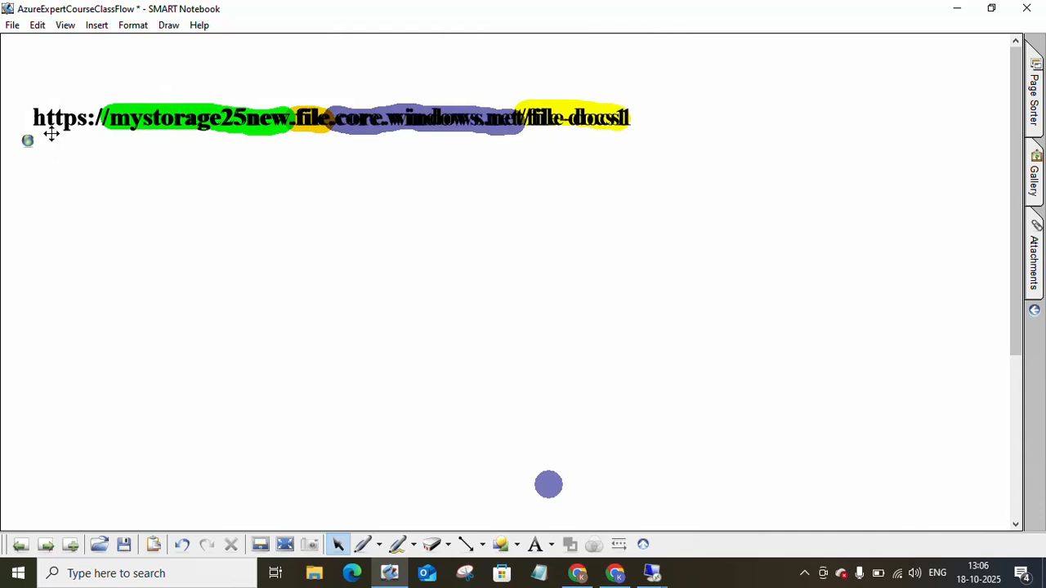
{"action": "left_click_drag", "start_coordinate": [57, 116], "coordinate": [71, 202]}
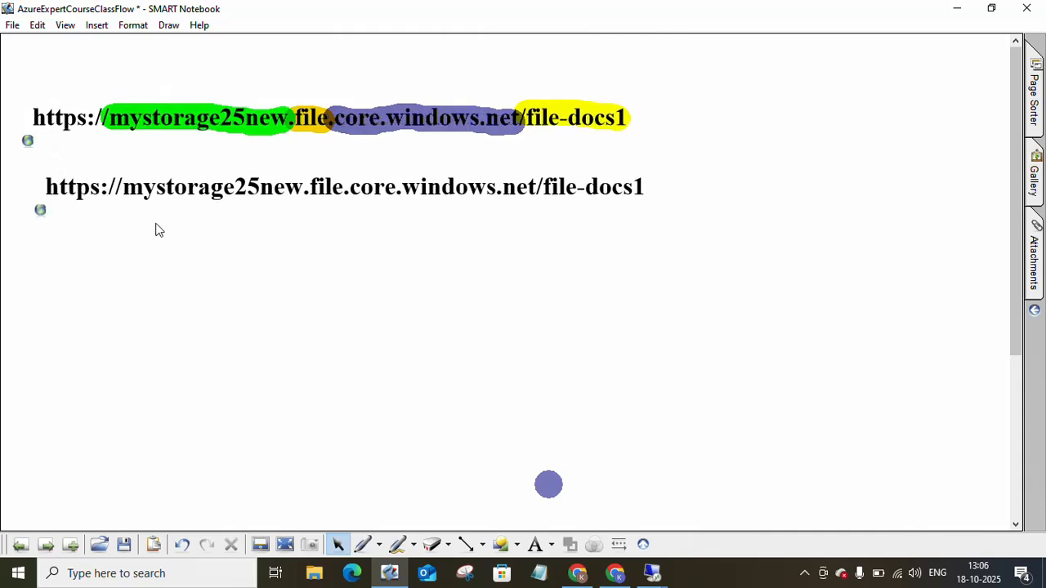
{"action": "double_click", "coordinate": [140, 187]}
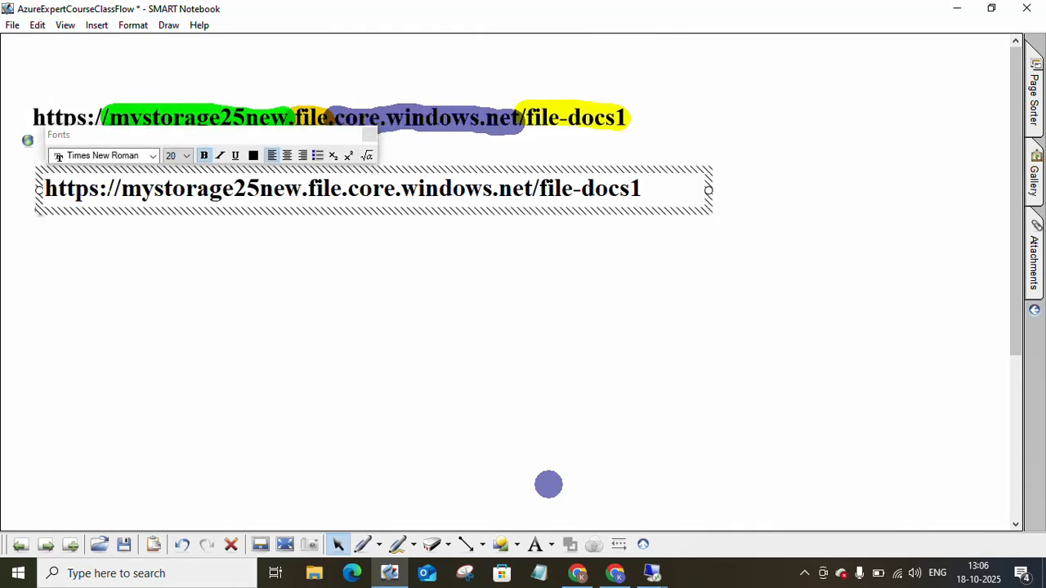
{"action": "left_click_drag", "start_coordinate": [112, 190], "coordinate": [4, 194]}
{"action": "key", "text": "BackSpace"}
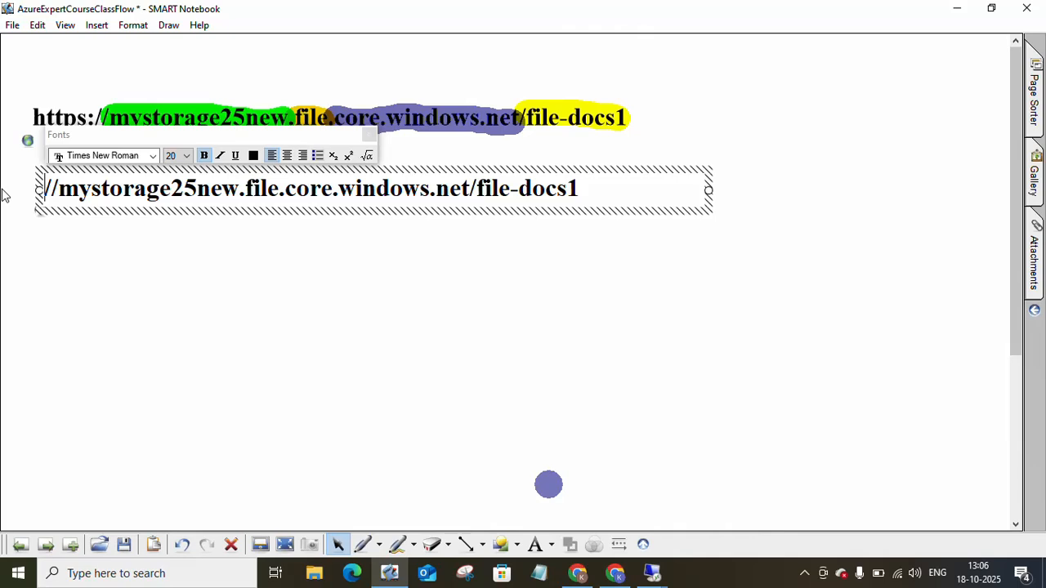
{"action": "left_click", "coordinate": [62, 190]}
{"action": "key", "text": "BackSpace"}
{"action": "key", "text": "BackSpace"}
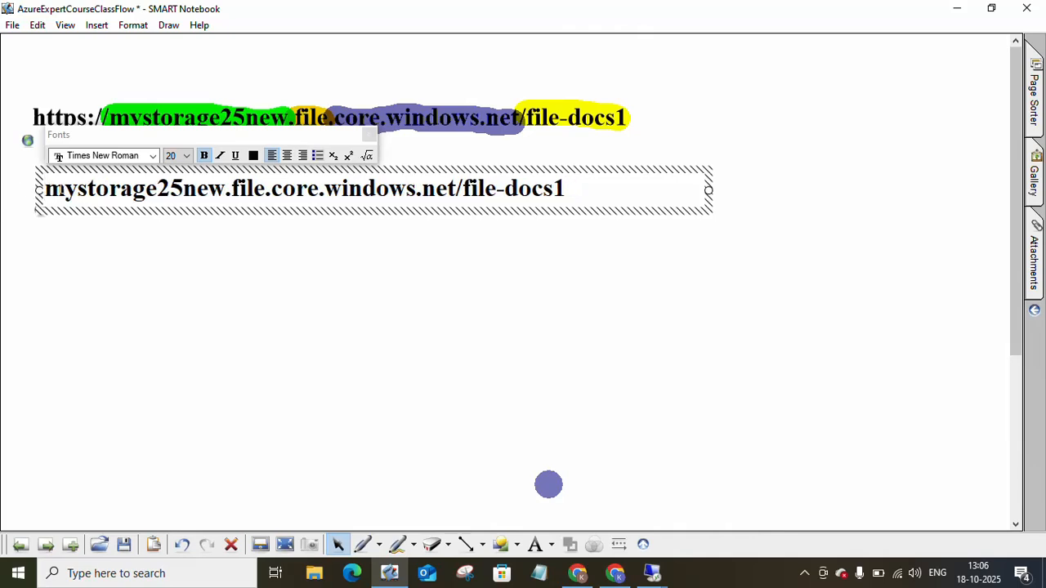
{"action": "type", "text": "\\\\"}
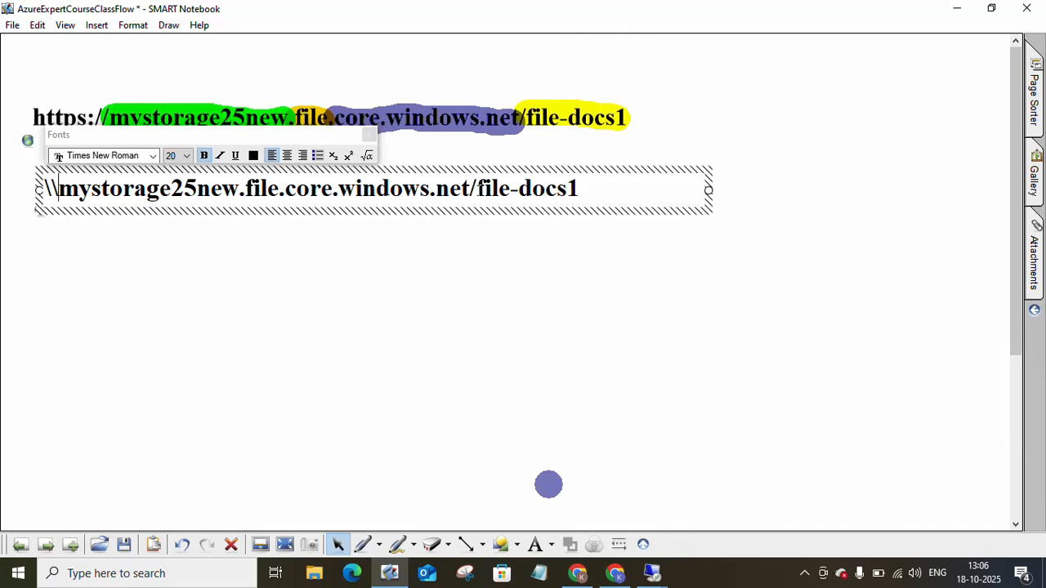
{"action": "left_click", "coordinate": [478, 188]}
{"action": "key", "text": "BackSpace"}
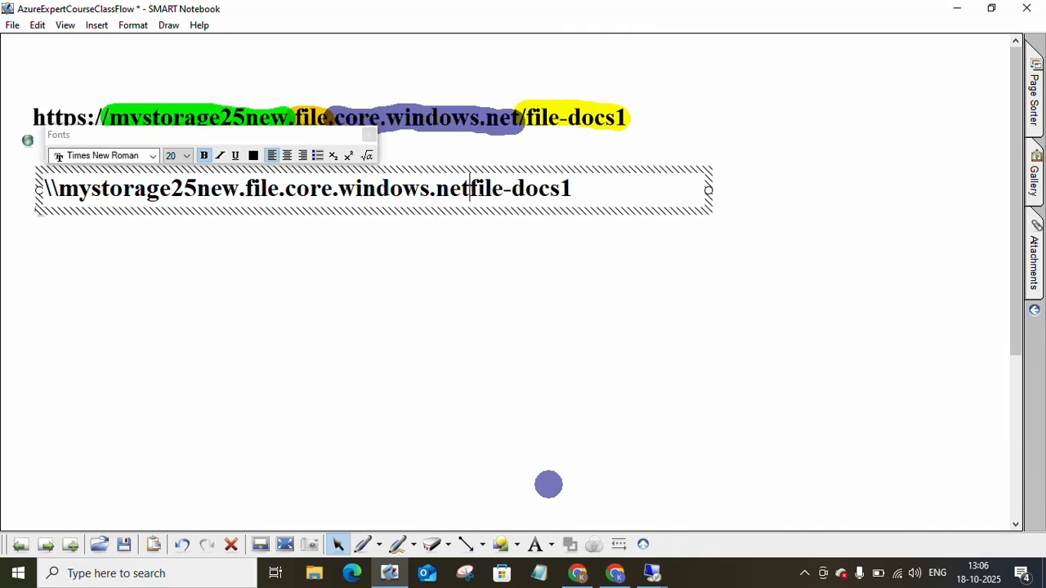
{"action": "type", "text": "\\"}
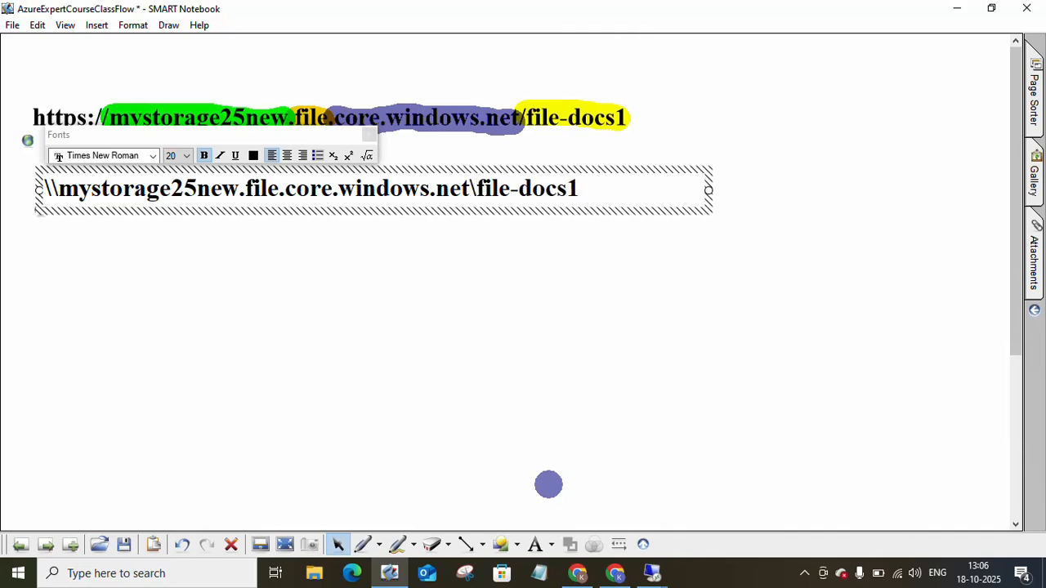
Step: Copy the complete network path and move its text object lower on the page
{"action": "key", "text": "ctrl+a"}
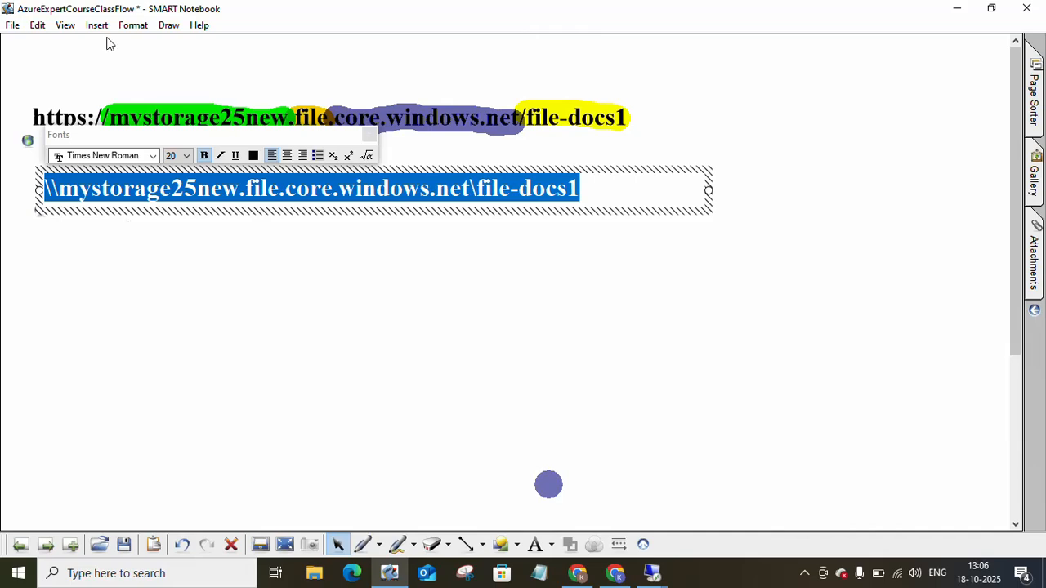
{"action": "left_click", "coordinate": [402, 278]}
{"action": "left_click_drag", "start_coordinate": [385, 201], "coordinate": [409, 288]}
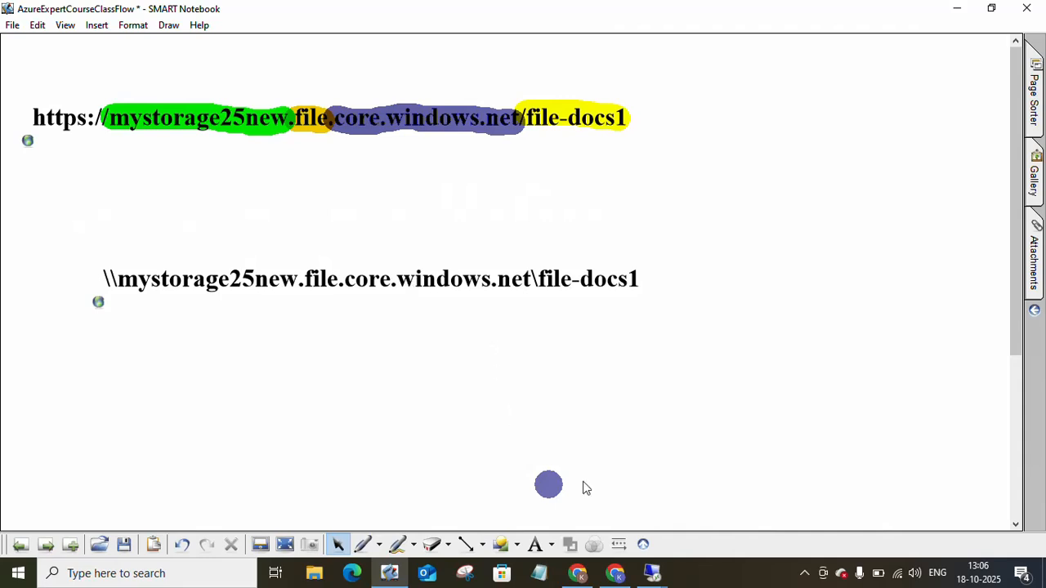
Step: Switch to the 172.191.109.29 remote desktop session and close Server Manager
{"action": "mouse_move", "coordinate": [657, 573]}
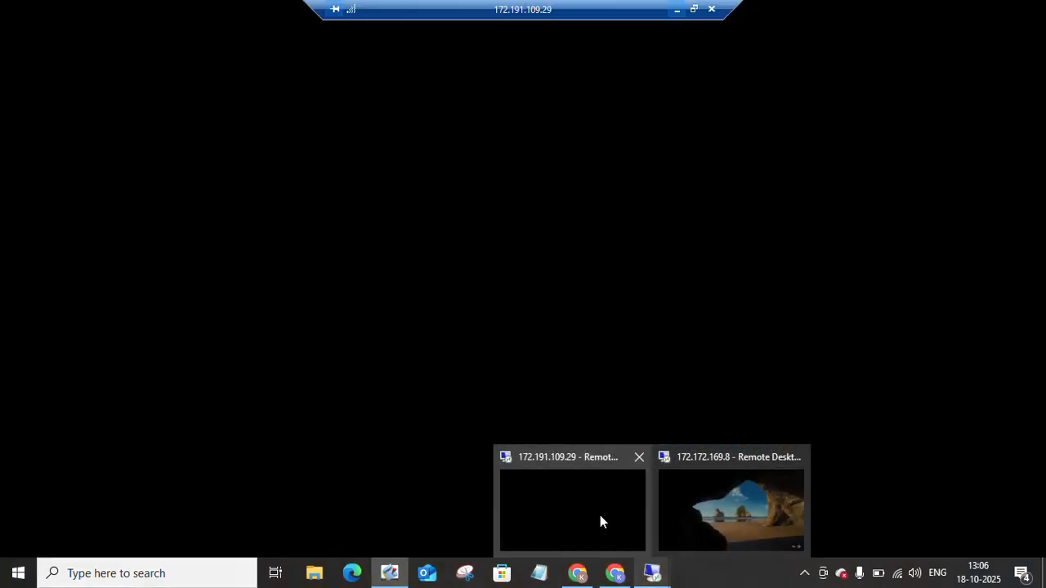
{"action": "left_click", "coordinate": [601, 517]}
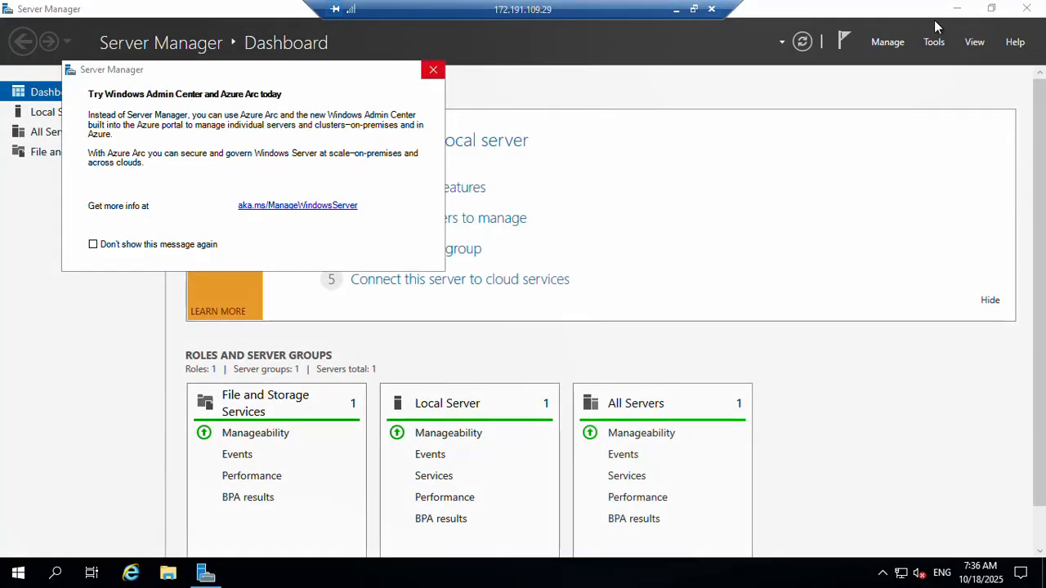
{"action": "left_click", "coordinate": [1035, 9]}
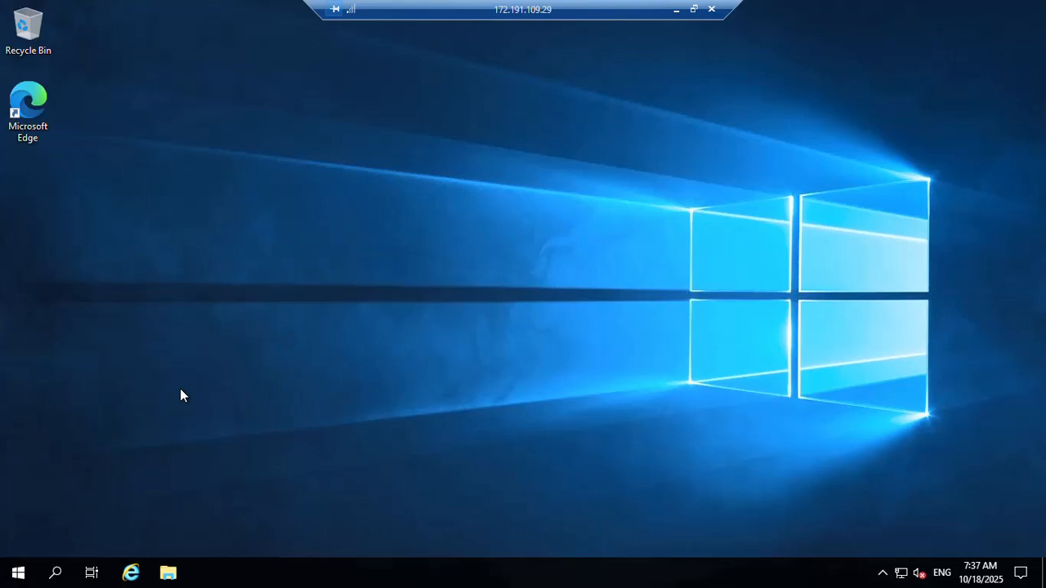
Step: Map network drive Z: to \\mystorage25new.file.core.windows.net\file-docs1 from This PC and enter mystorage25new as the credential user name
{"action": "key", "text": "super+e"}
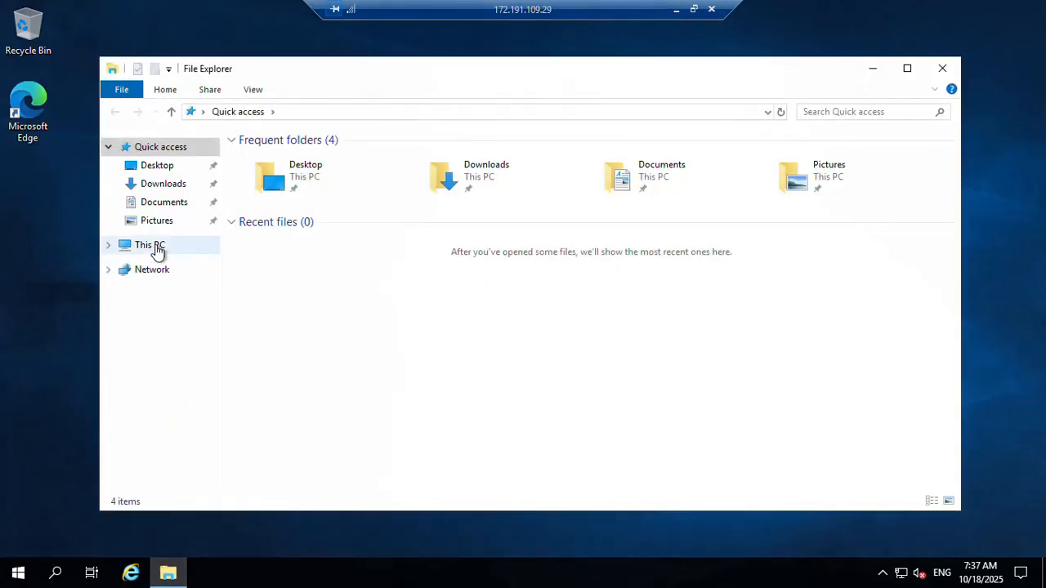
{"action": "left_click", "coordinate": [156, 246]}
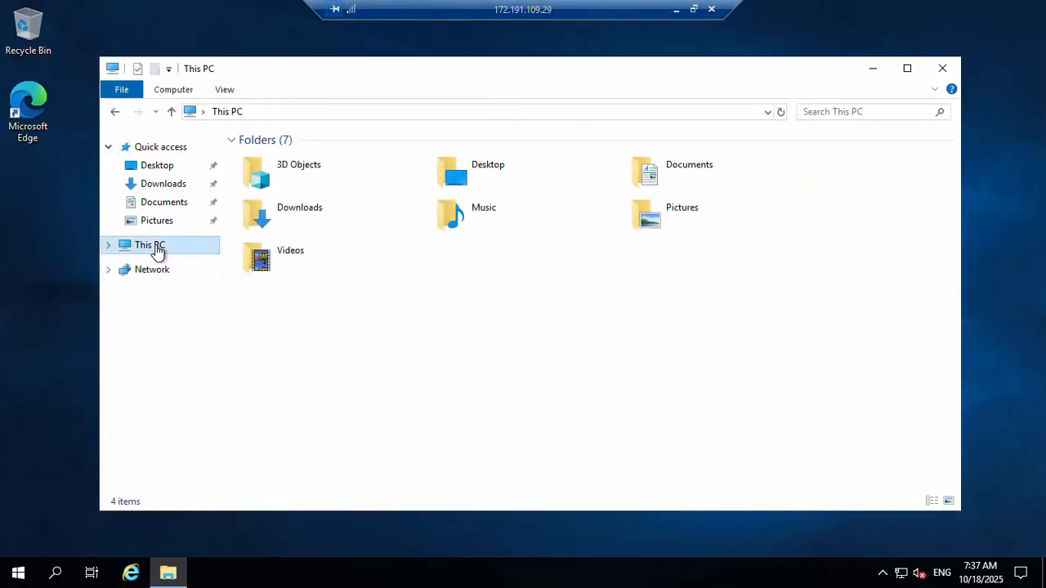
{"action": "left_click", "coordinate": [174, 90]}
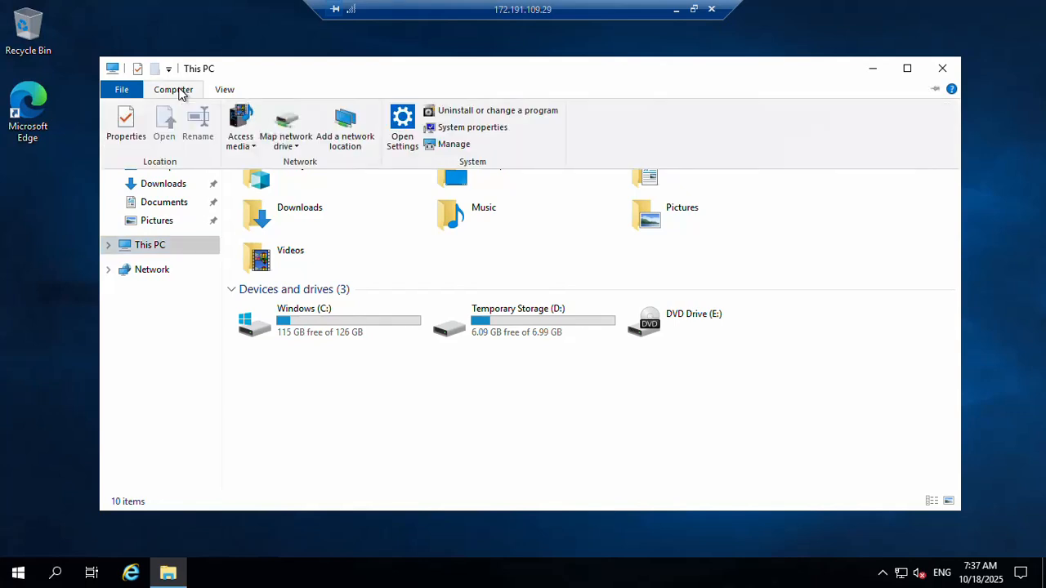
{"action": "left_click", "coordinate": [288, 133]}
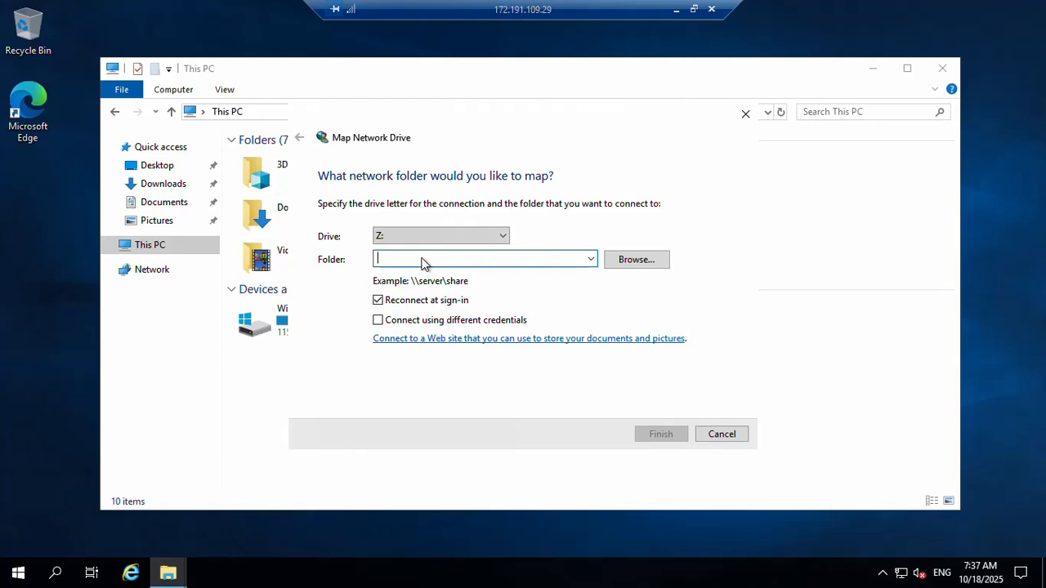
{"action": "key", "text": "ctrl+v"}
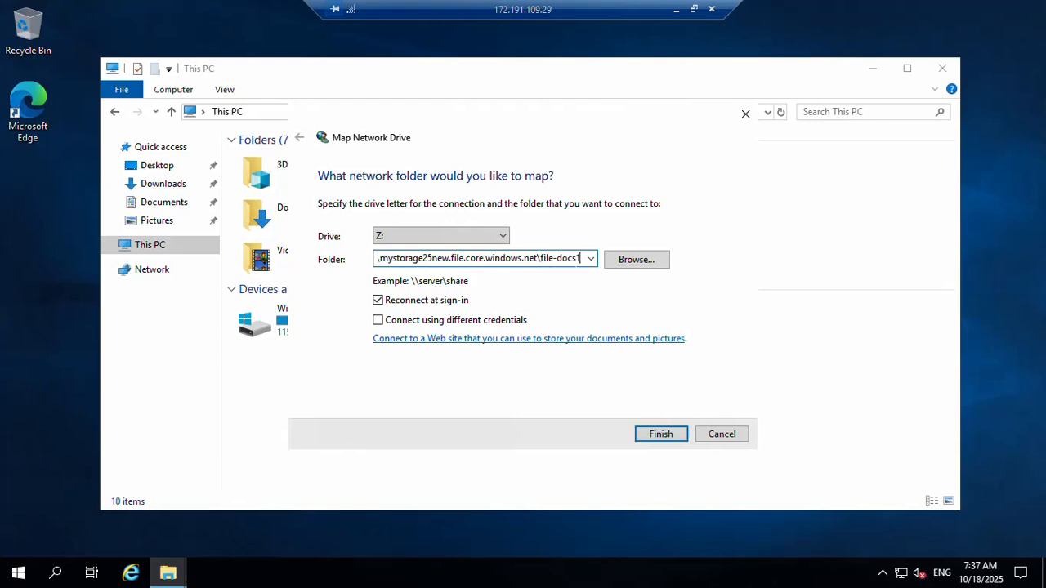
{"action": "left_click", "coordinate": [662, 434]}
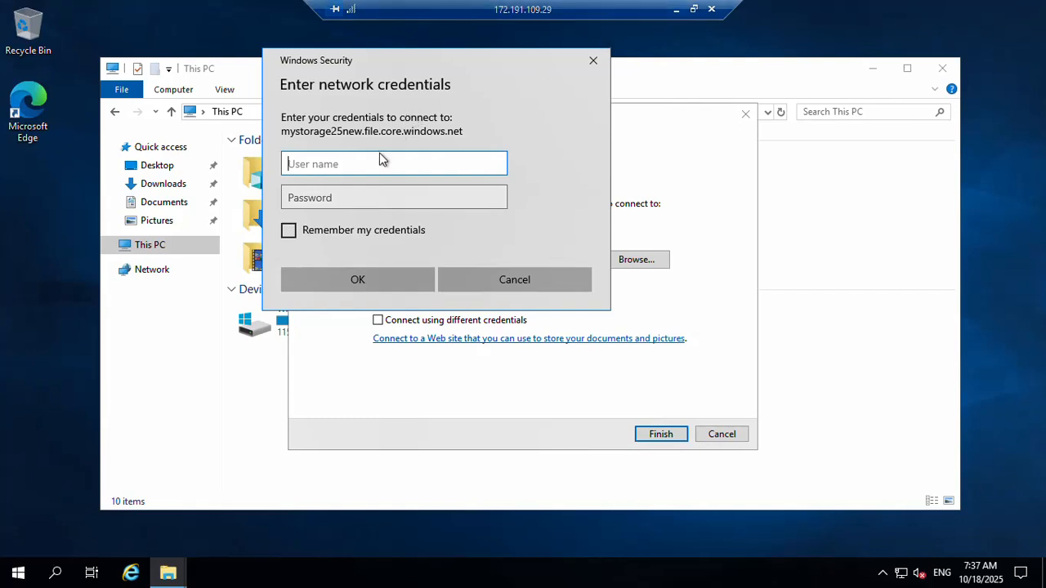
{"action": "type", "text": "mystorage25new"}
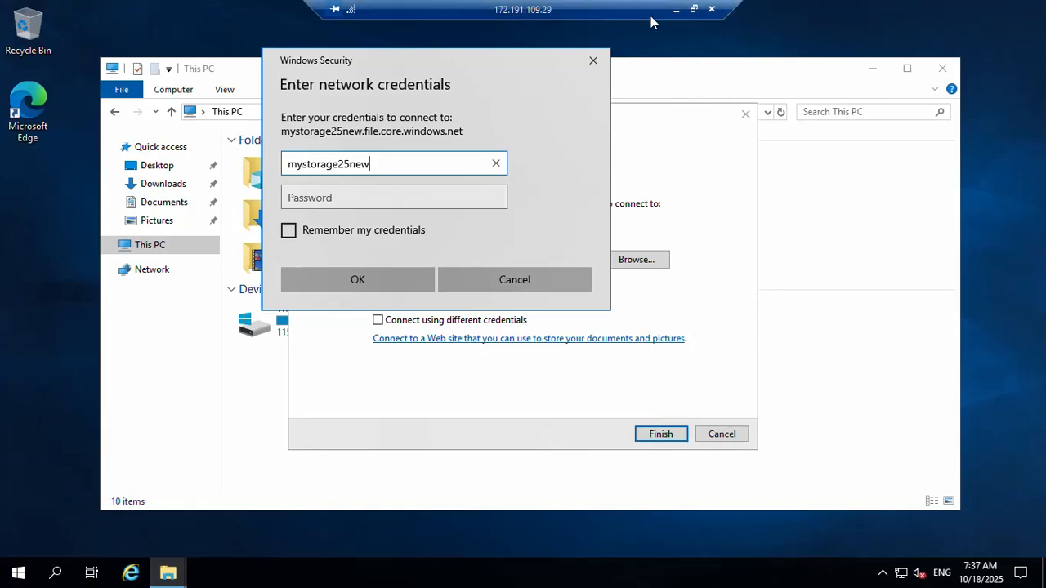
Step: Switch to the Azure portal in Chrome, open the access keys of storage account mystorage25new and reveal the key1 key
{"action": "left_click", "coordinate": [675, 9]}
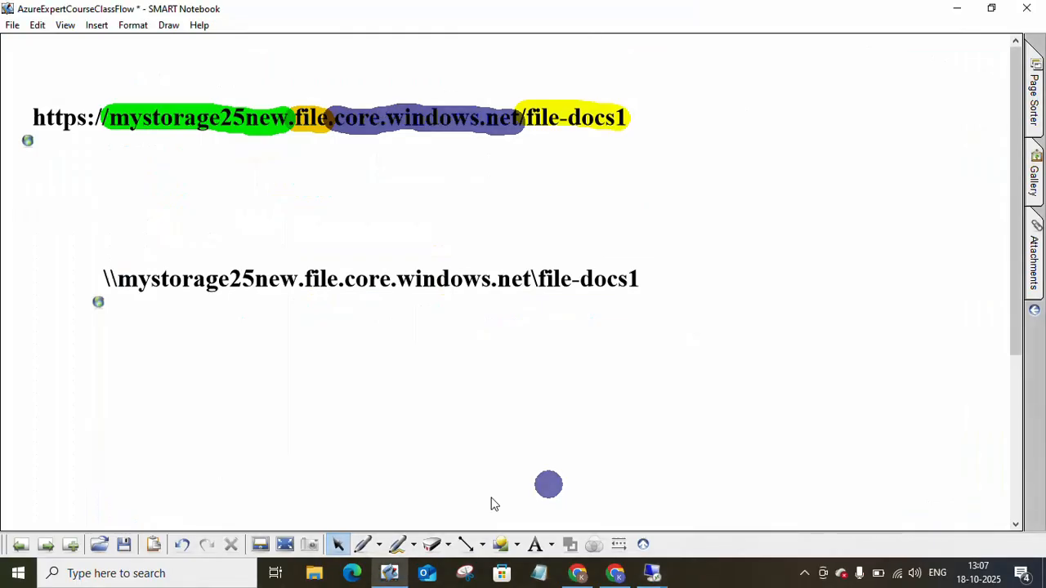
{"action": "mouse_move", "coordinate": [614, 572]}
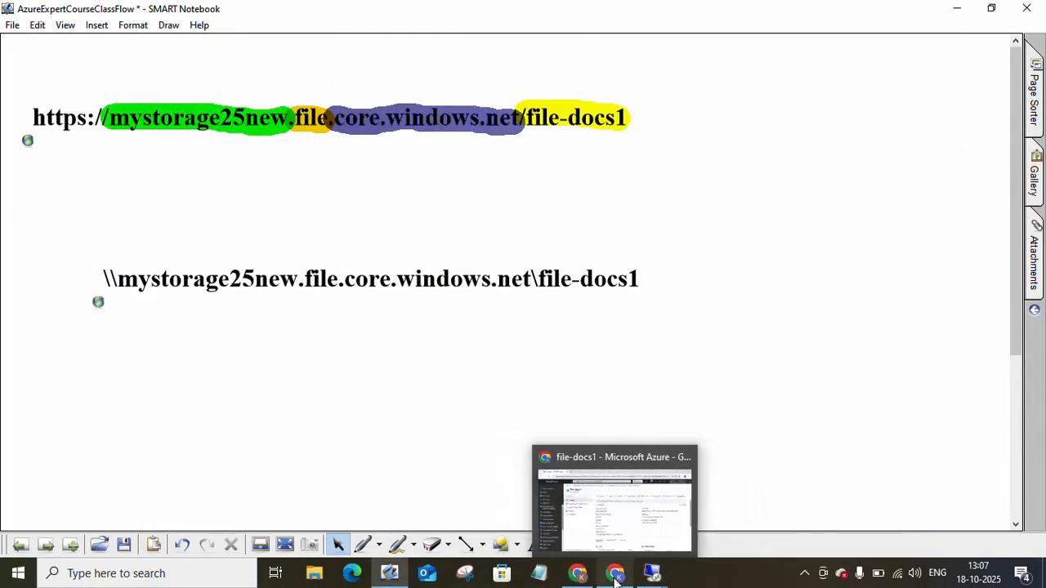
{"action": "left_click", "coordinate": [583, 527]}
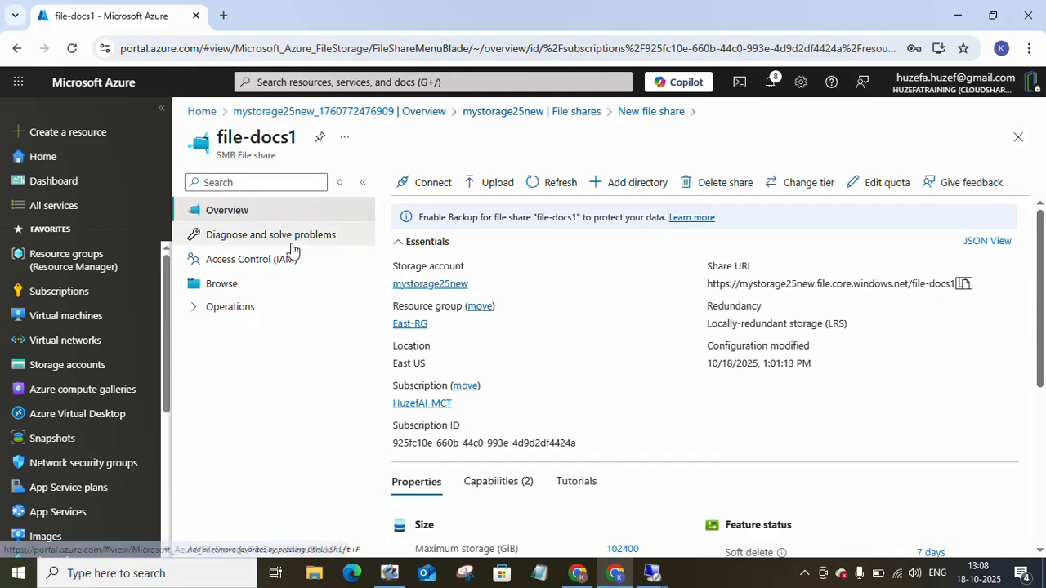
{"action": "left_click", "coordinate": [296, 112]}
{"action": "left_click", "coordinate": [449, 374]}
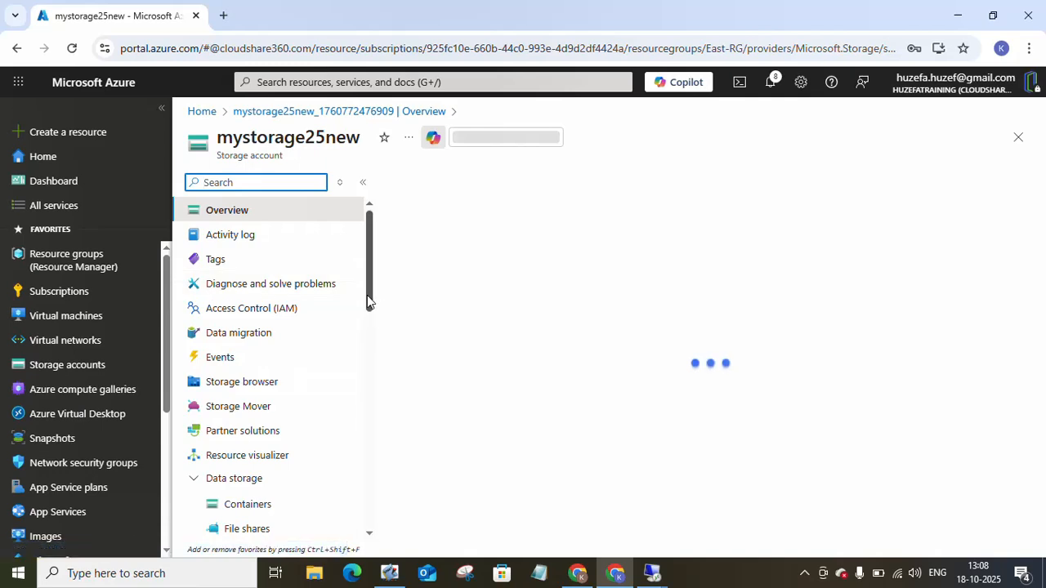
{"action": "left_click_drag", "start_coordinate": [366, 295], "coordinate": [366, 432]}
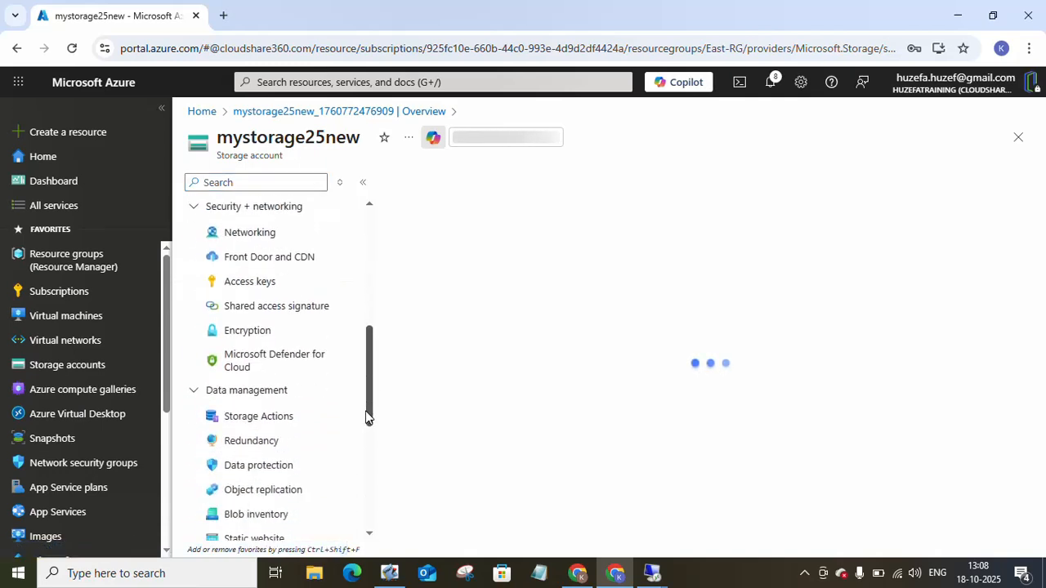
{"action": "left_click", "coordinate": [257, 284]}
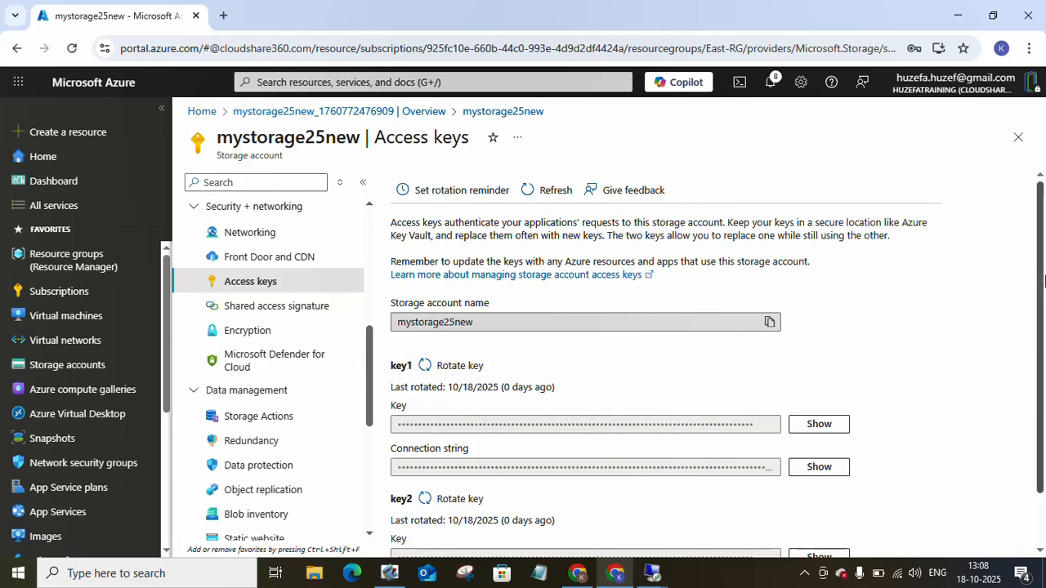
{"action": "scroll", "coordinate": [1043, 352], "scroll_direction": "down", "scroll_amount": 2}
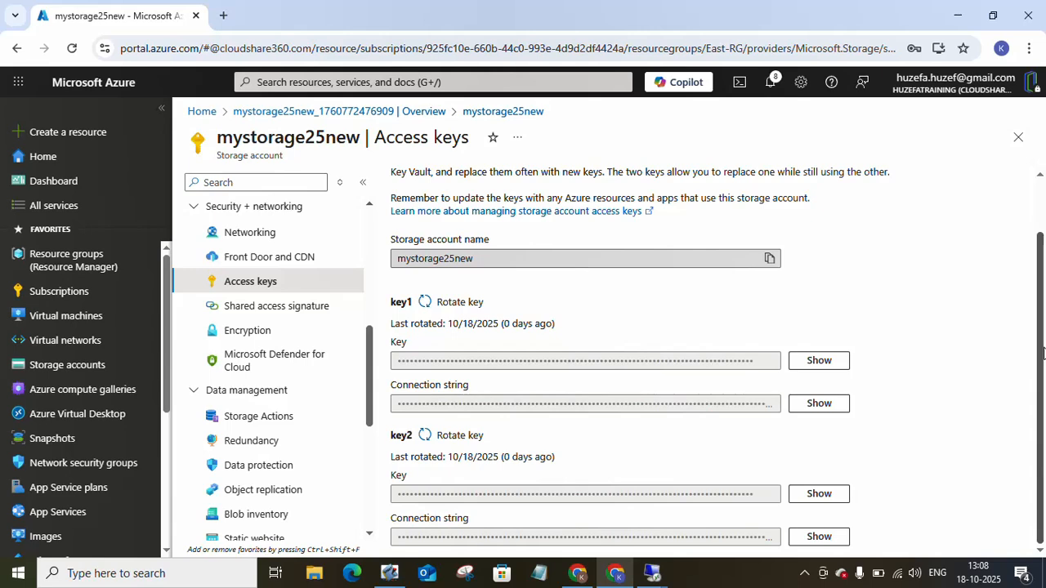
{"action": "left_click", "coordinate": [818, 364]}
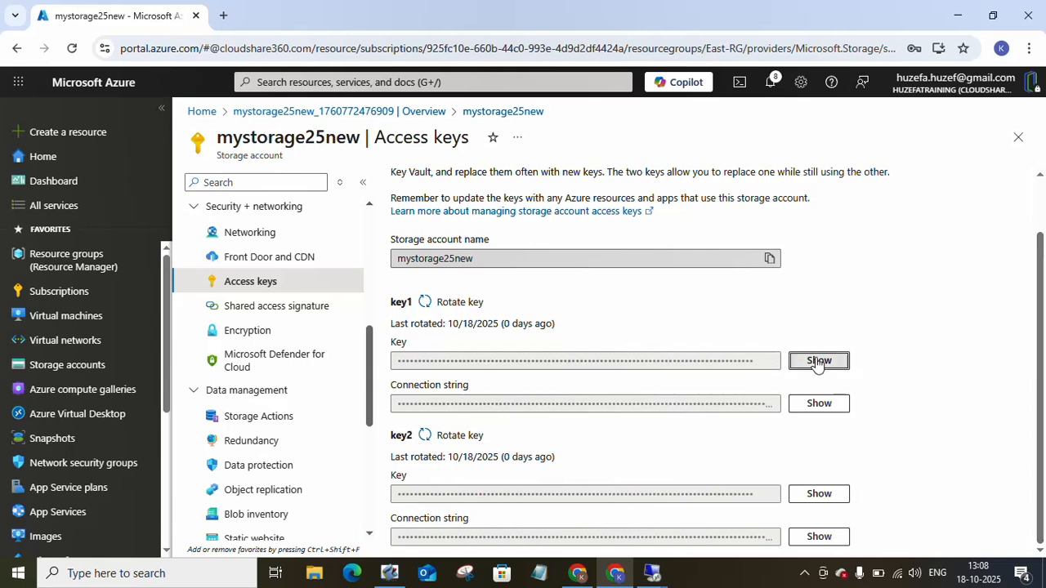
Step: Copy the key1 access key, return to the 172.191.109.29 session, paste it as the network credential password and confirm the drive connection
{"action": "left_click", "coordinate": [770, 361]}
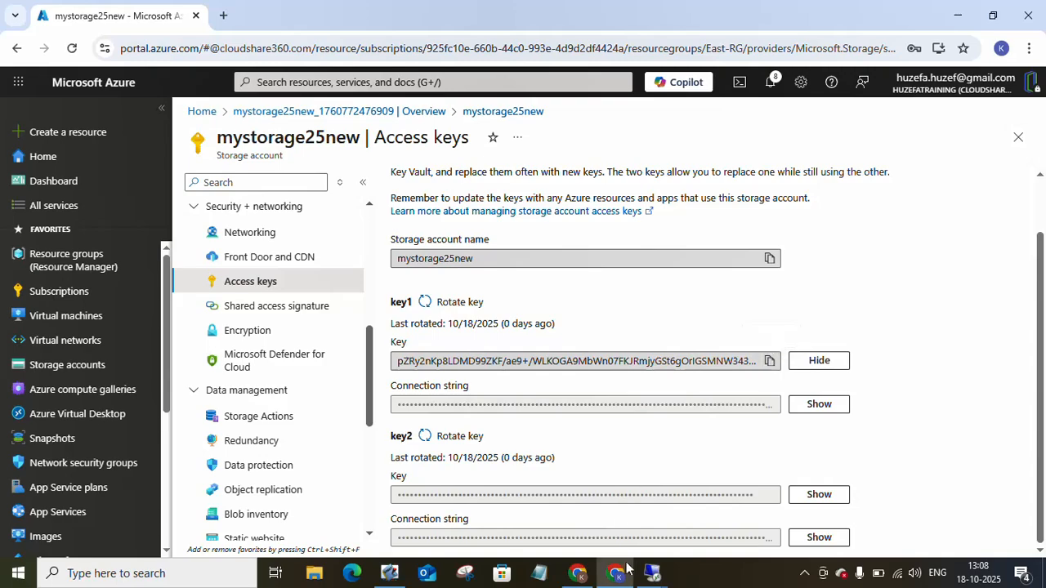
{"action": "mouse_move", "coordinate": [657, 572]}
{"action": "left_click", "coordinate": [593, 536]}
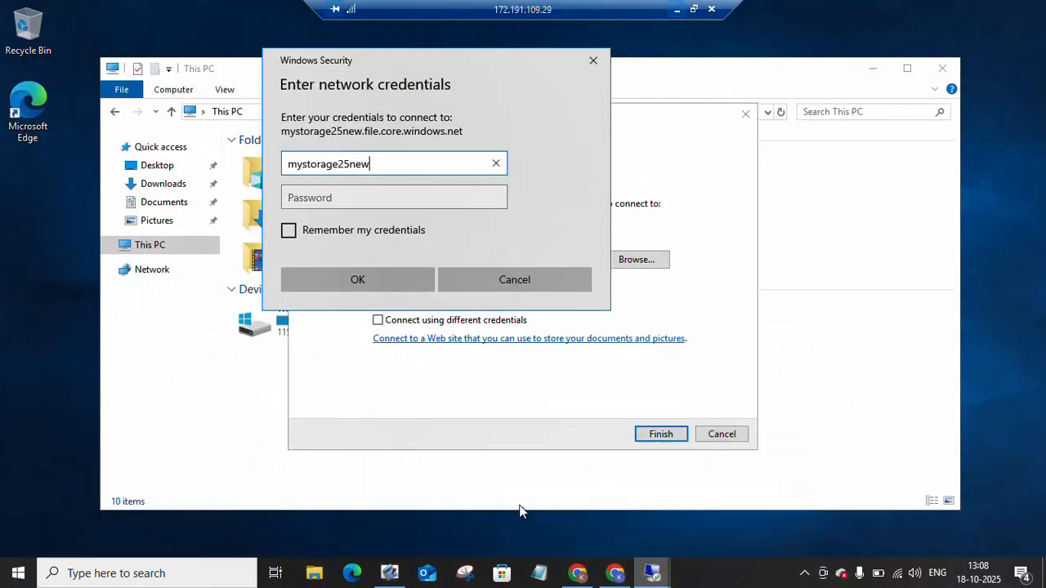
{"action": "left_click", "coordinate": [419, 198]}
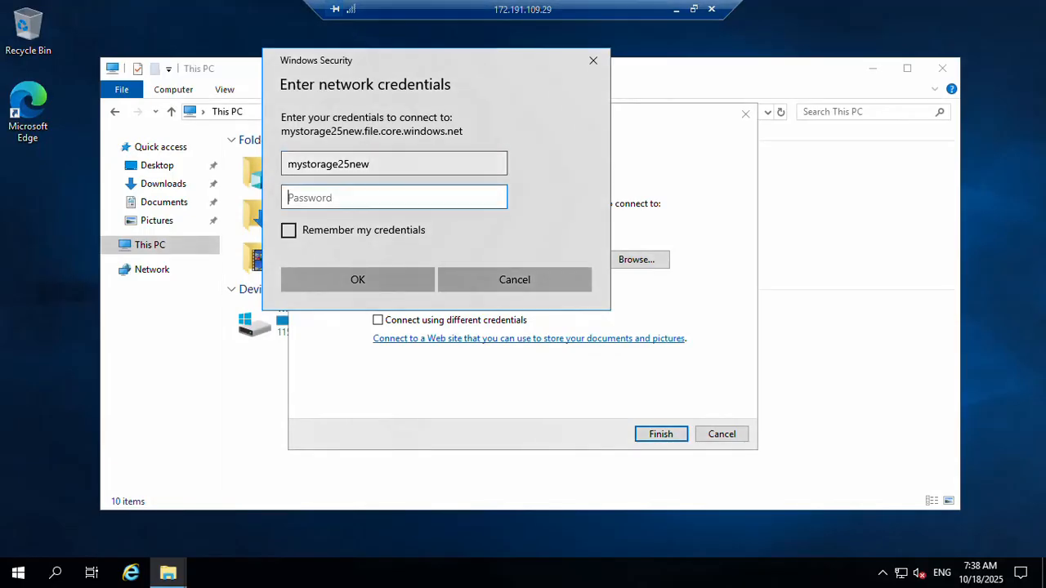
{"action": "key", "text": "ctrl+v"}
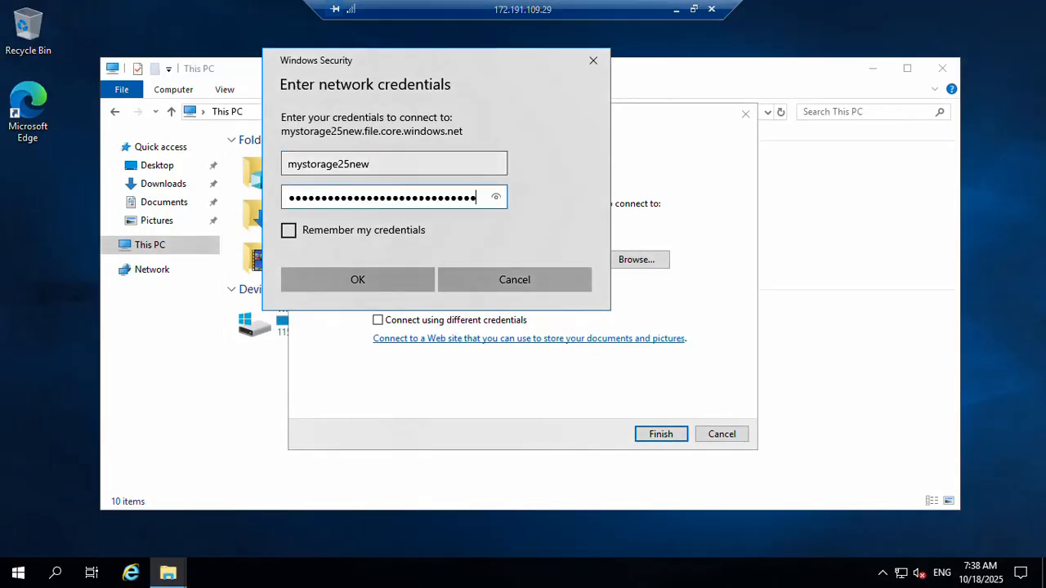
{"action": "left_click", "coordinate": [403, 275]}
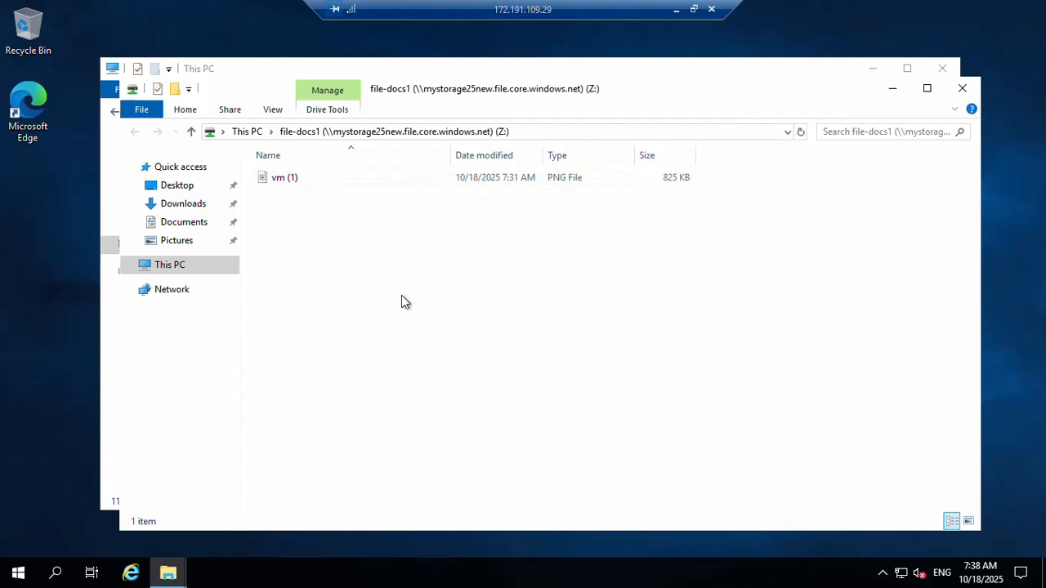
Step: View the network locations in This PC and reopen the mapped file-docs1 drive
{"action": "left_click", "coordinate": [296, 133]}
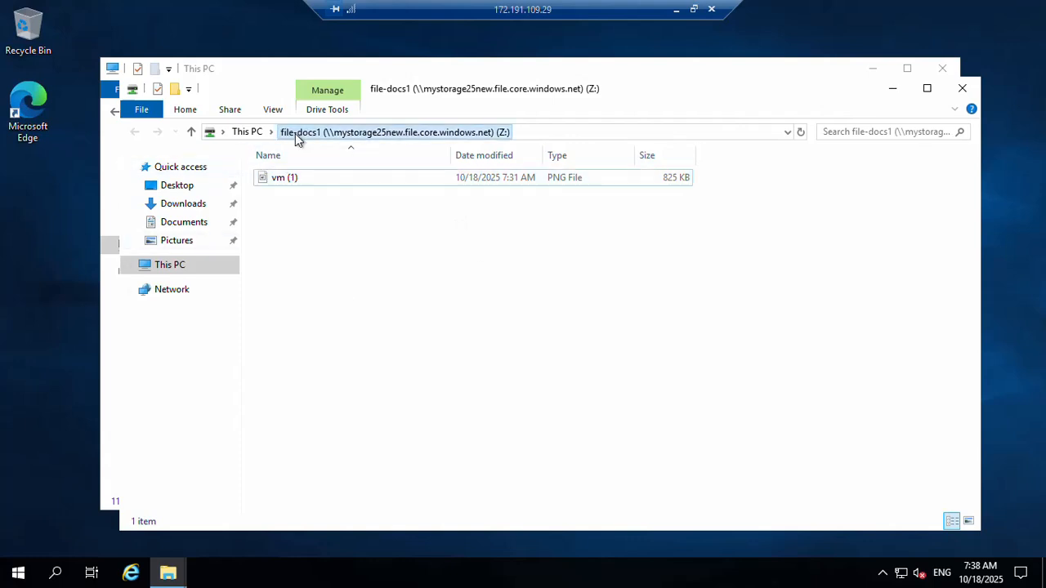
{"action": "left_click", "coordinate": [247, 131]}
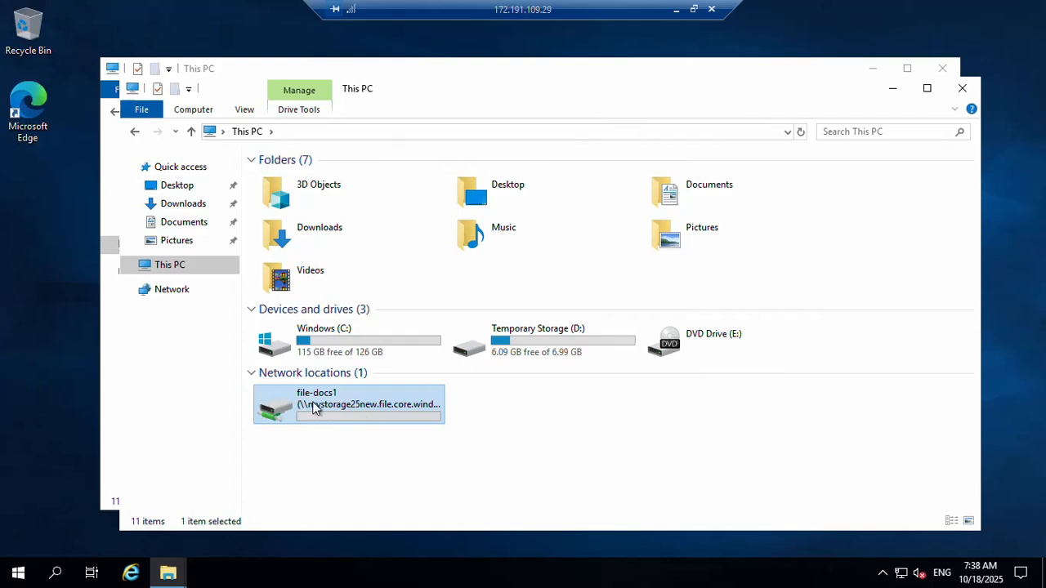
{"action": "double_click", "coordinate": [378, 423]}
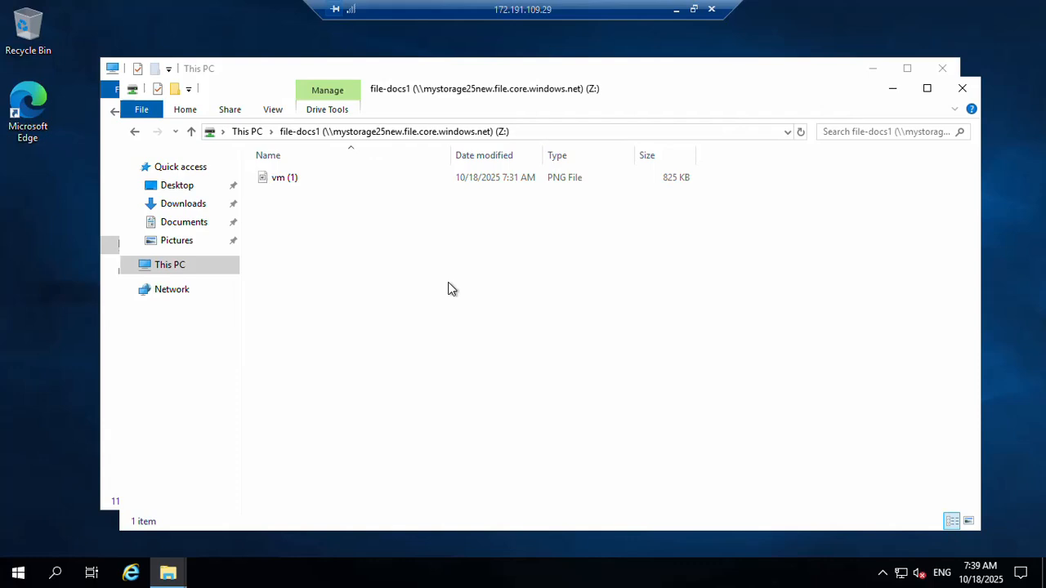
Step: Create a new text document named text1 in the file-docs1 network drive
{"action": "right_click", "coordinate": [341, 221]}
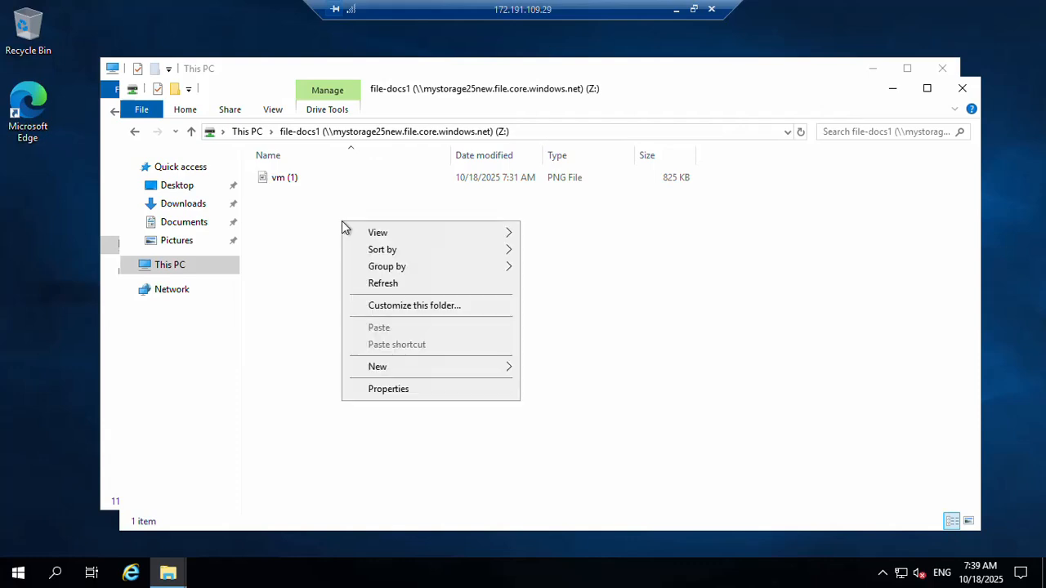
{"action": "mouse_move", "coordinate": [502, 368]}
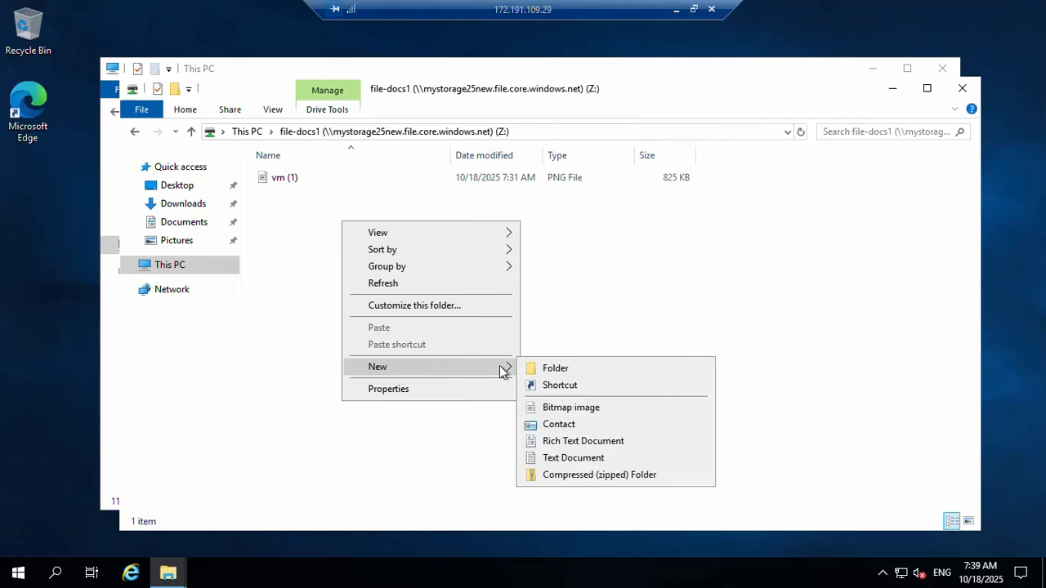
{"action": "left_click", "coordinate": [562, 460]}
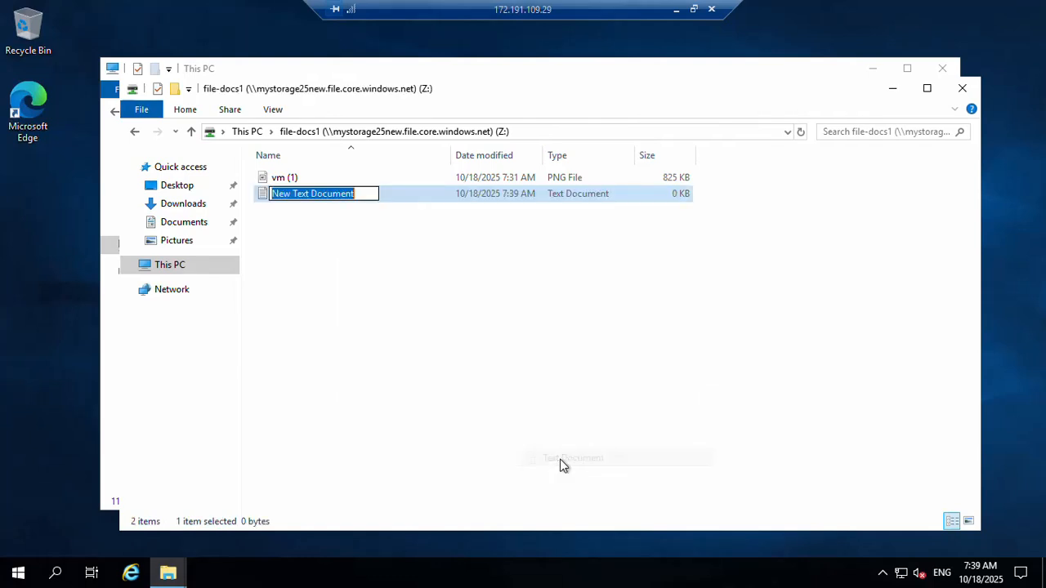
{"action": "type", "text": "text1"}
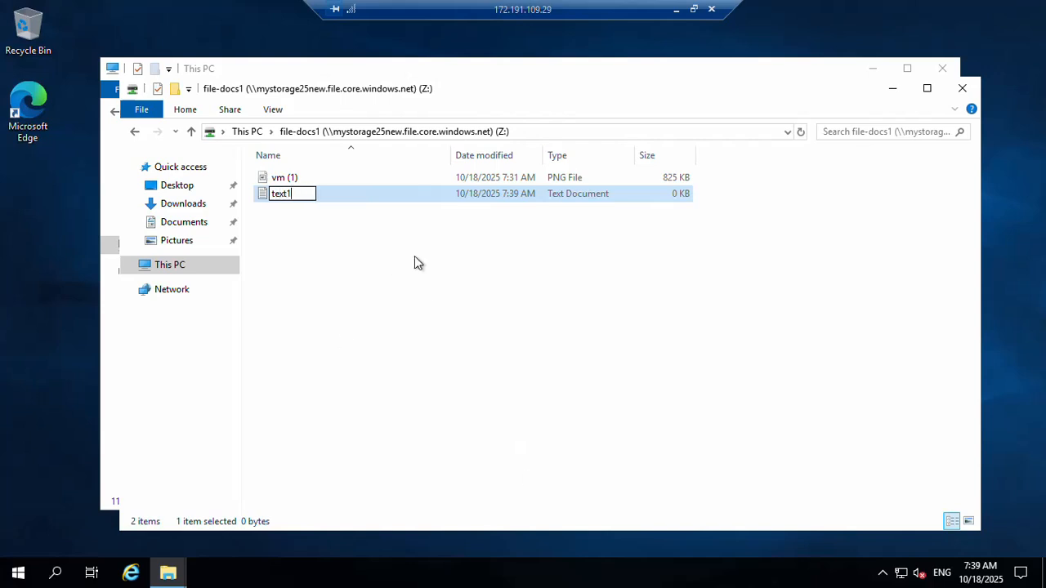
{"action": "key", "text": "Return"}
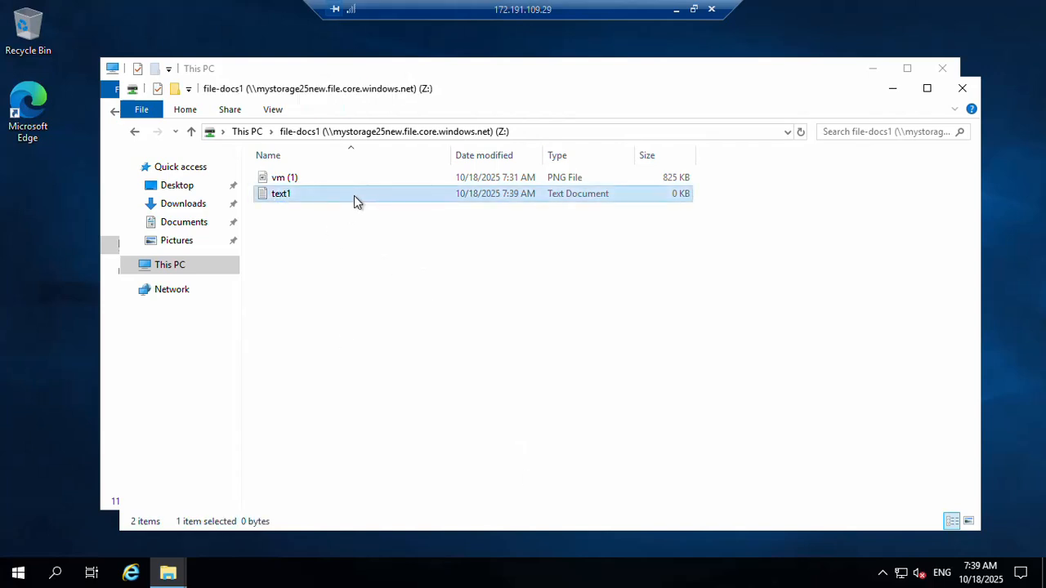
Step: Open text1, write "Message from user1" in it, then save and close the file
{"action": "double_click", "coordinate": [354, 197]}
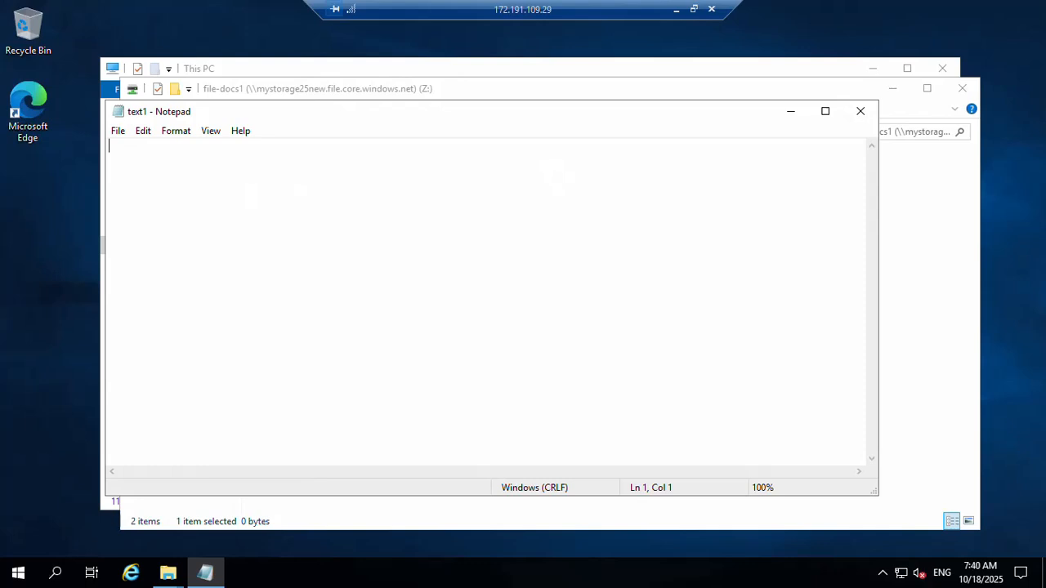
{"action": "type", "text": "Message from user"}
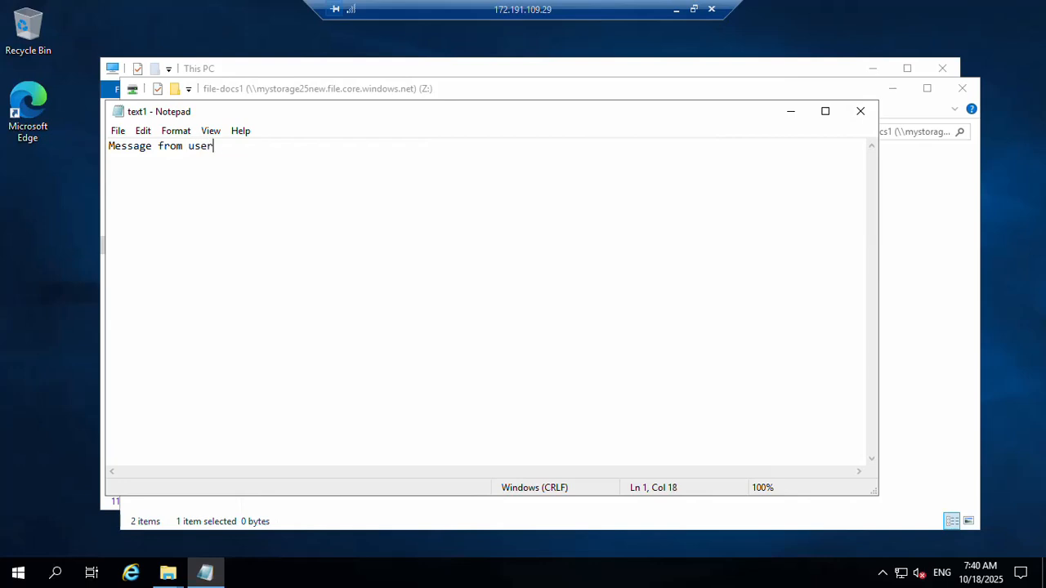
{"action": "type", "text": "1"}
{"action": "left_click", "coordinate": [119, 133]}
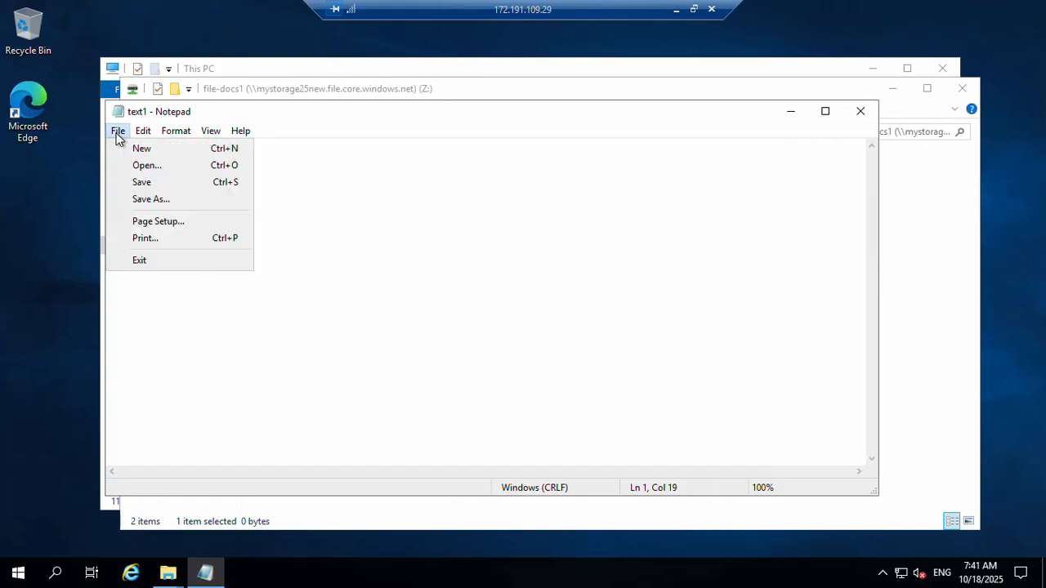
{"action": "left_click", "coordinate": [143, 182]}
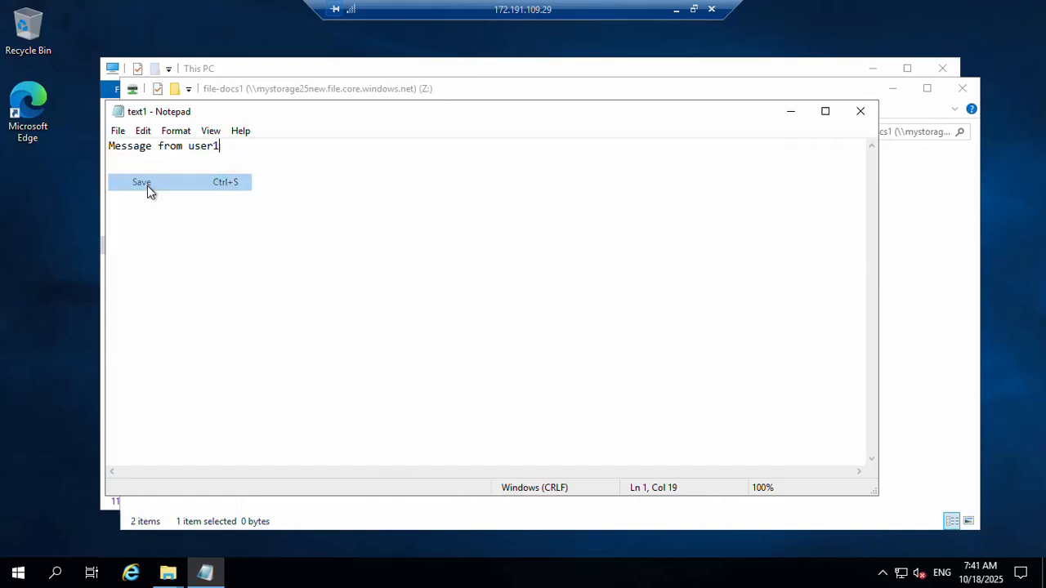
{"action": "left_click", "coordinate": [858, 114]}
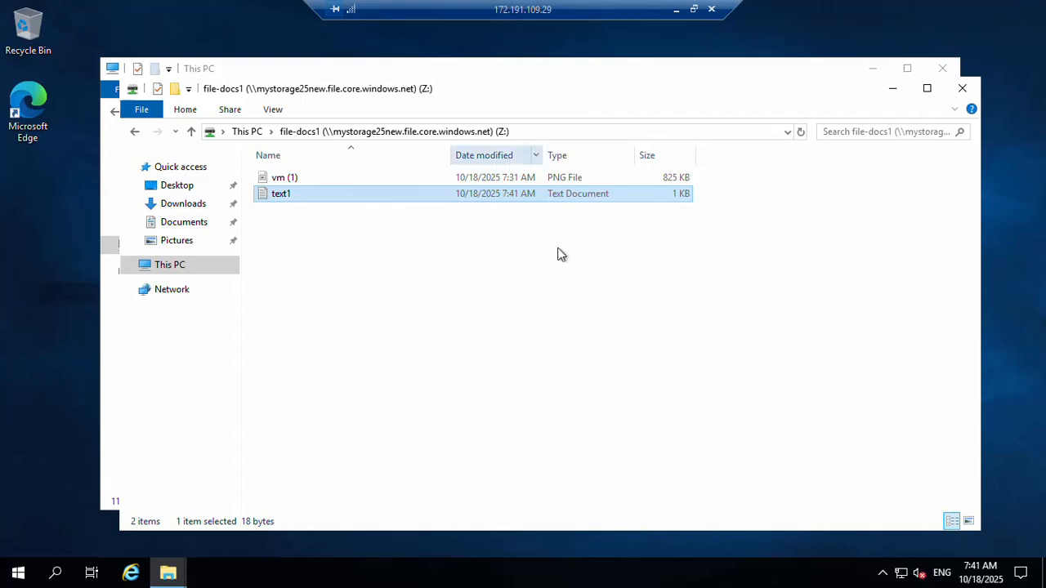
Step: Minimize the remote session and open the file-docs1 file share of storage account mystorage25new in the Azure portal
{"action": "left_click", "coordinate": [676, 10]}
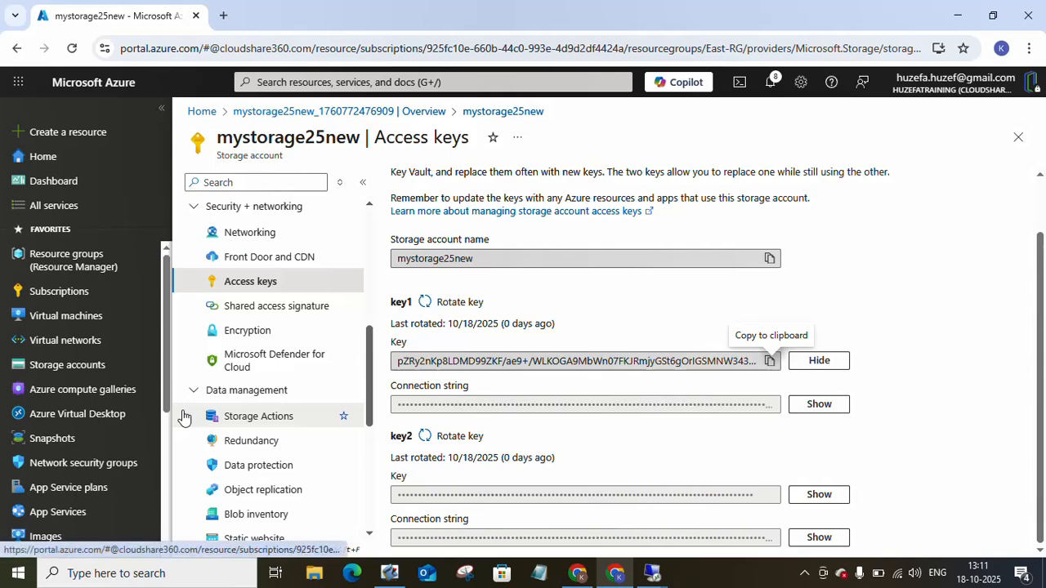
{"action": "left_click", "coordinate": [95, 368]}
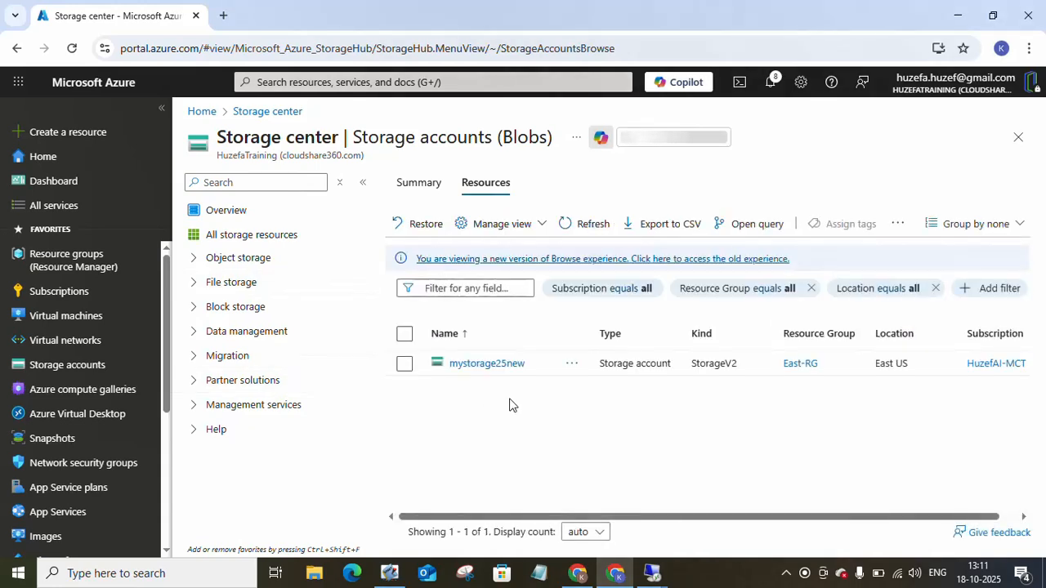
{"action": "left_click", "coordinate": [500, 366]}
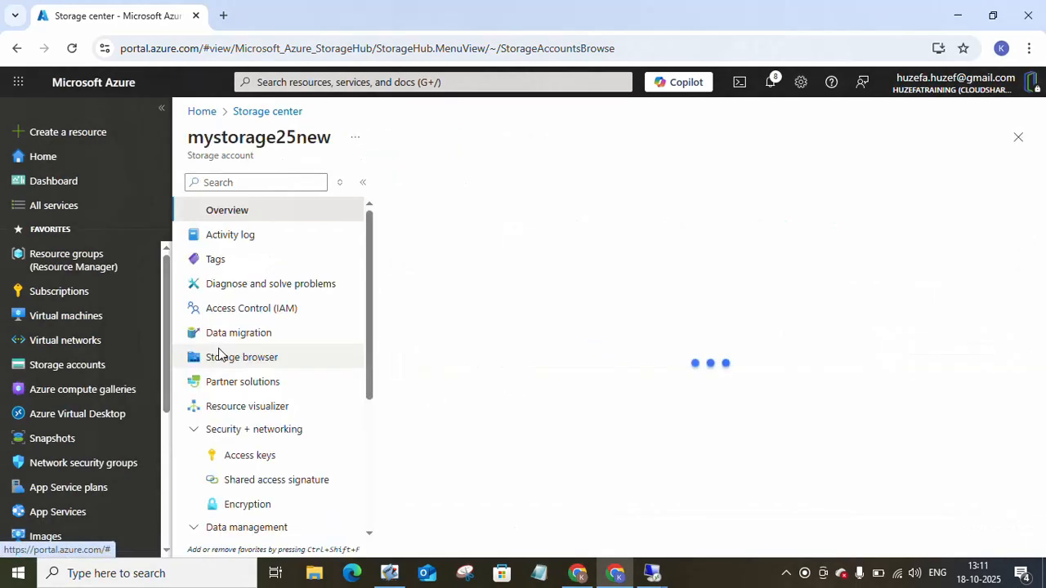
{"action": "left_click", "coordinate": [244, 482]}
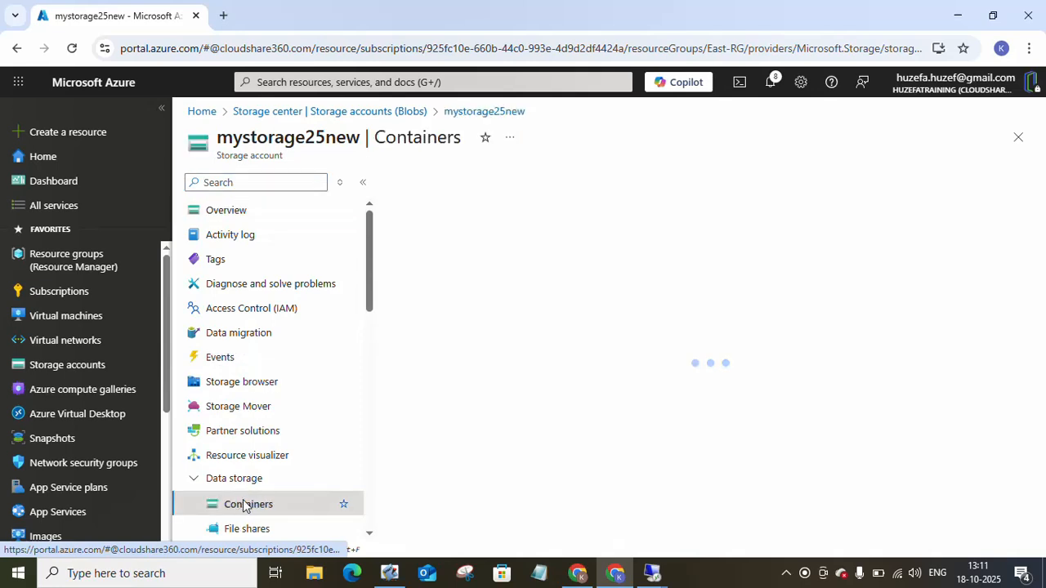
{"action": "left_click", "coordinate": [243, 527]}
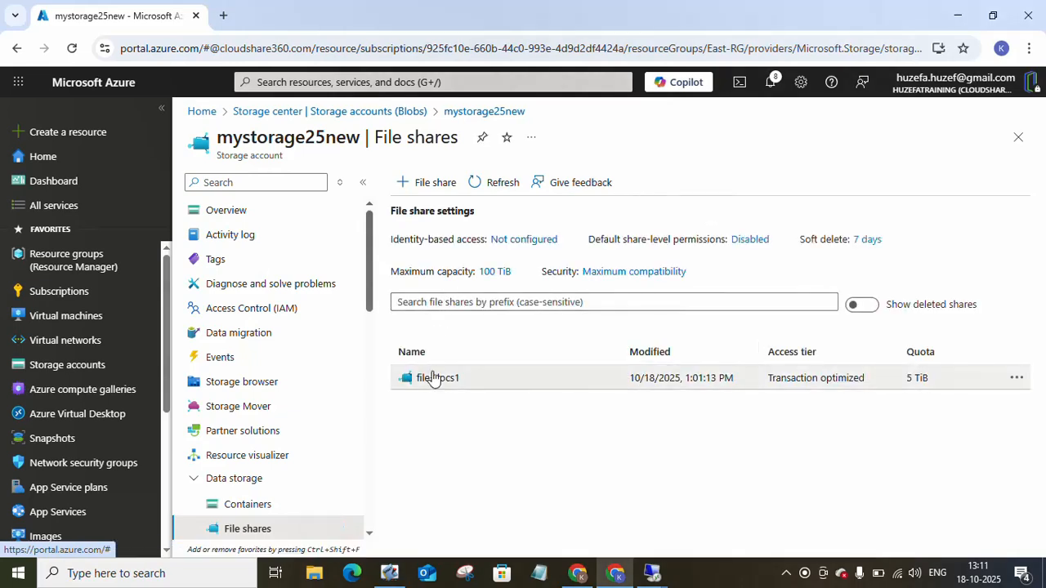
{"action": "left_click", "coordinate": [433, 378]}
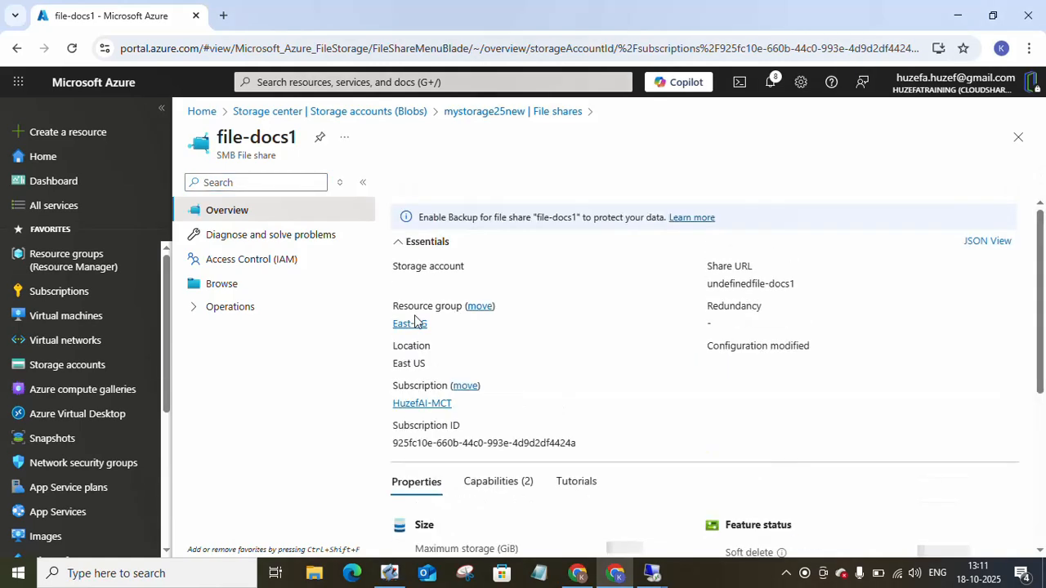
Step: Show and copy the Windows connection script for file-docs1 with drive letter Z and storage account key authentication
{"action": "left_click", "coordinate": [432, 195]}
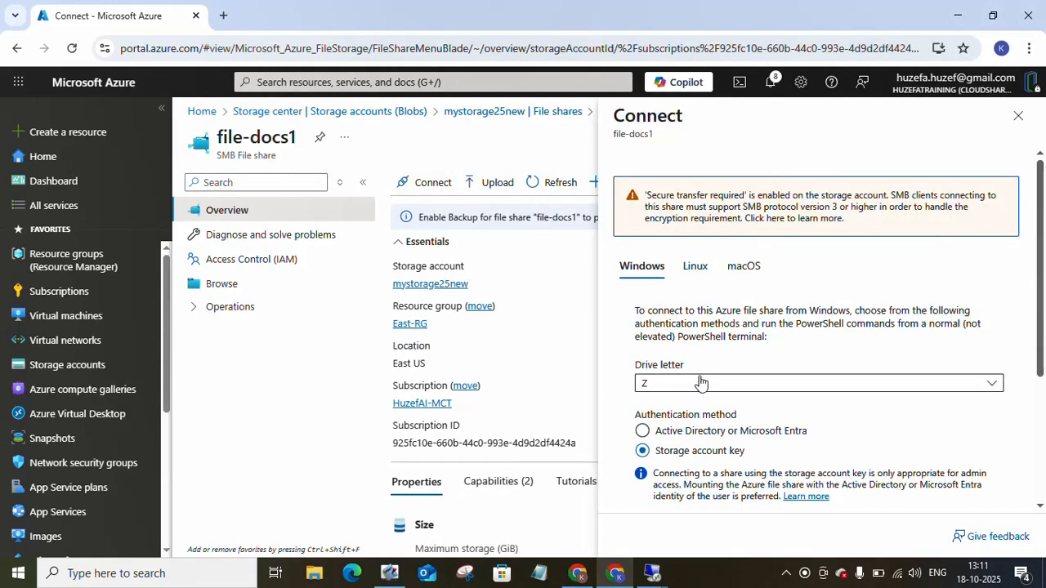
{"action": "left_click_drag", "start_coordinate": [1040, 283], "coordinate": [1036, 384]}
{"action": "left_click", "coordinate": [895, 225]}
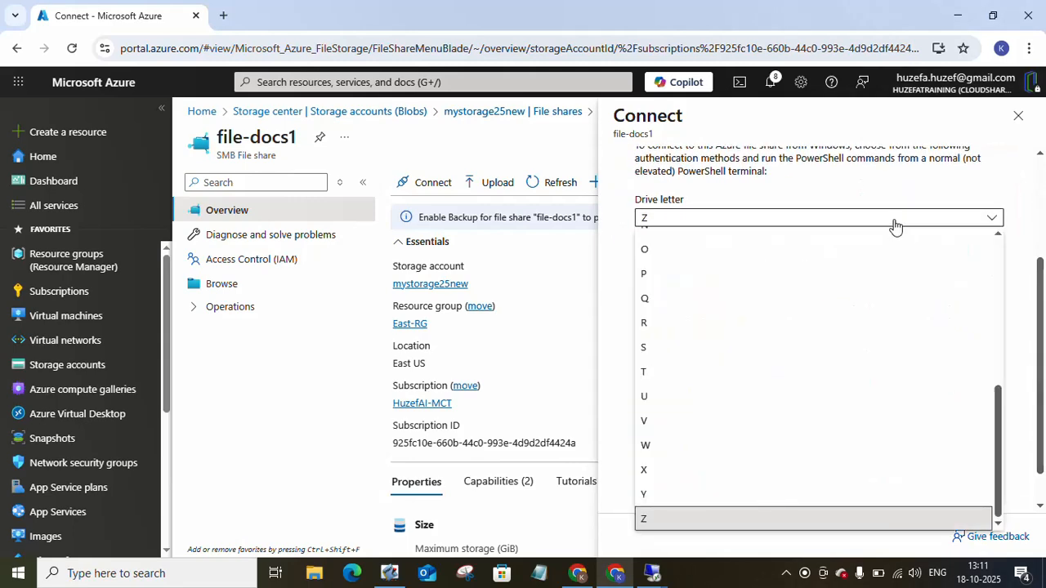
{"action": "left_click", "coordinate": [895, 225]}
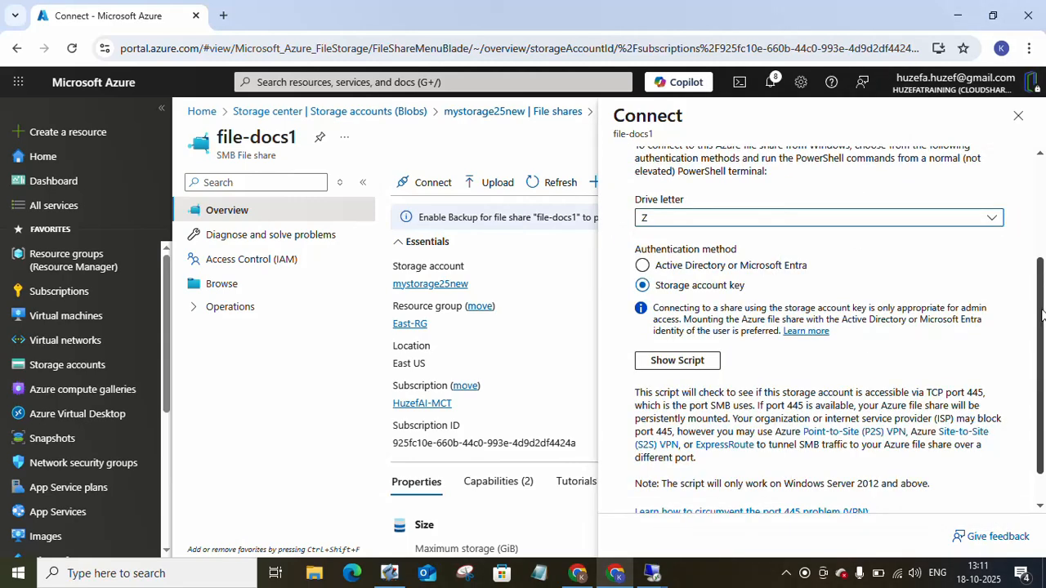
{"action": "left_click", "coordinate": [700, 363]}
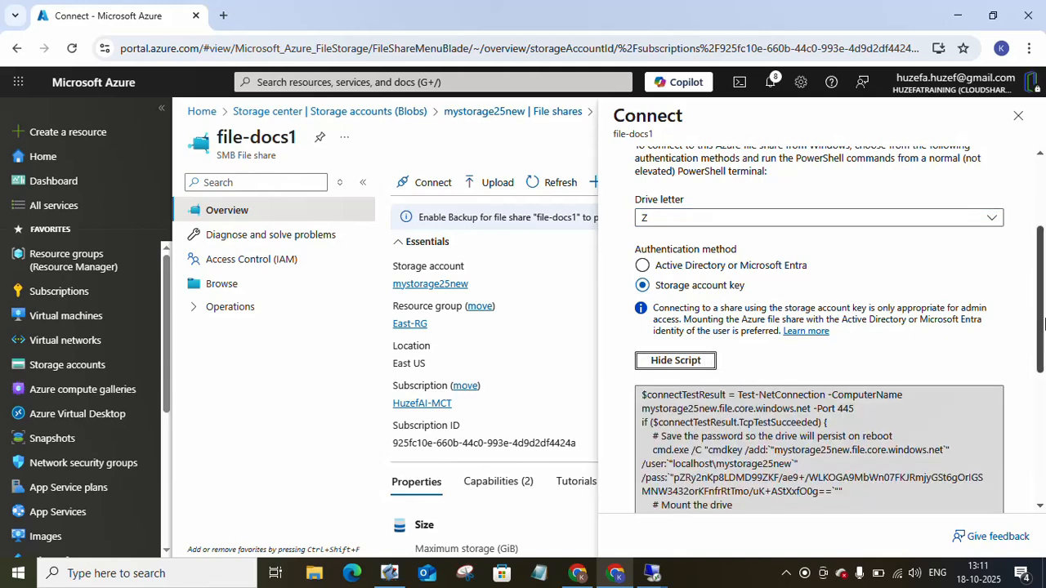
{"action": "left_click_drag", "start_coordinate": [1045, 324], "coordinate": [1042, 432]}
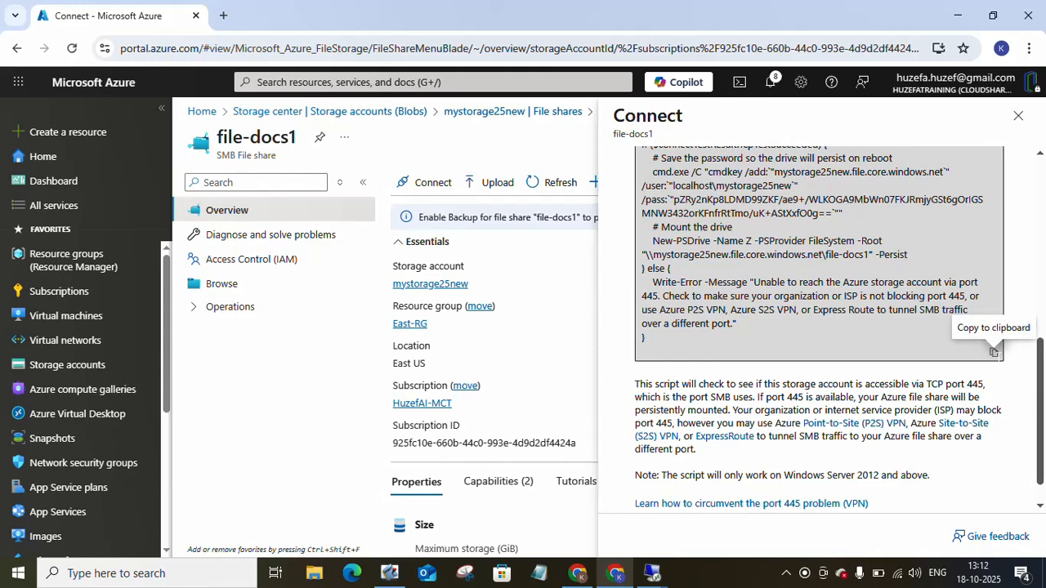
{"action": "left_click", "coordinate": [994, 352]}
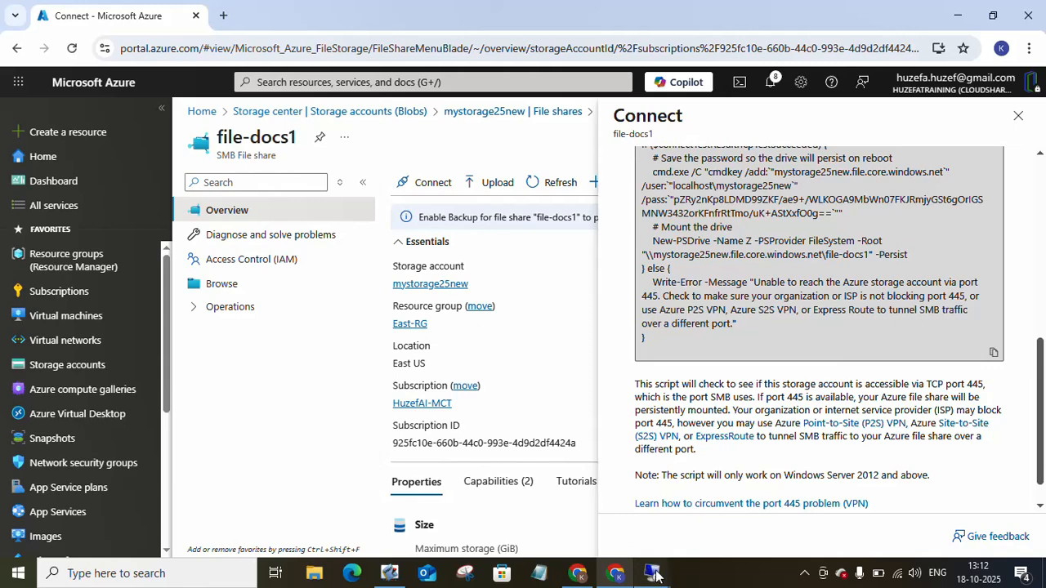
Step: Switch to the 172.172.169.8 remote desktop session and start Windows PowerShell
{"action": "mouse_move", "coordinate": [654, 575]}
{"action": "left_click", "coordinate": [712, 520]}
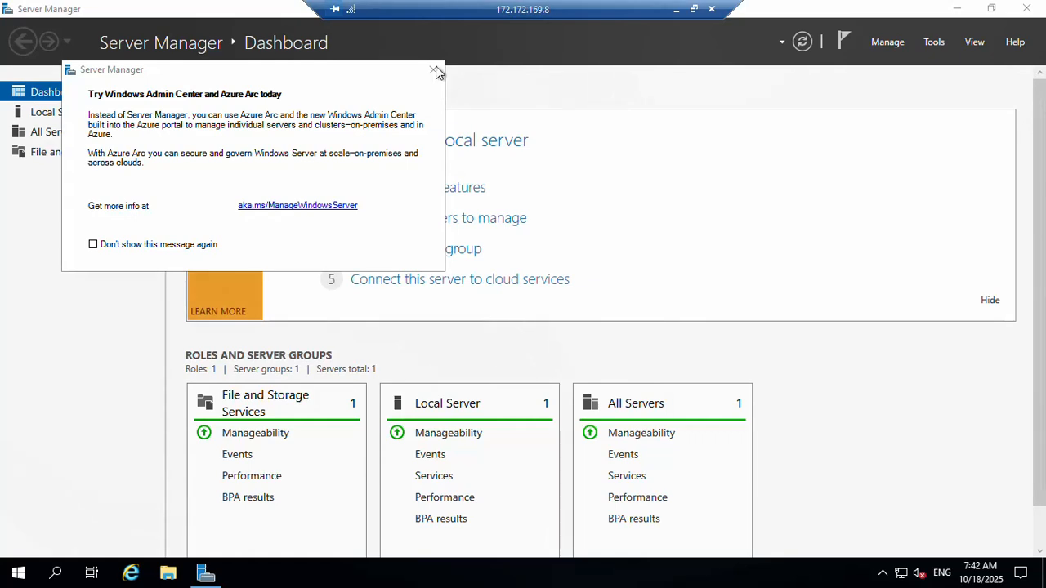
{"action": "left_click", "coordinate": [17, 577]}
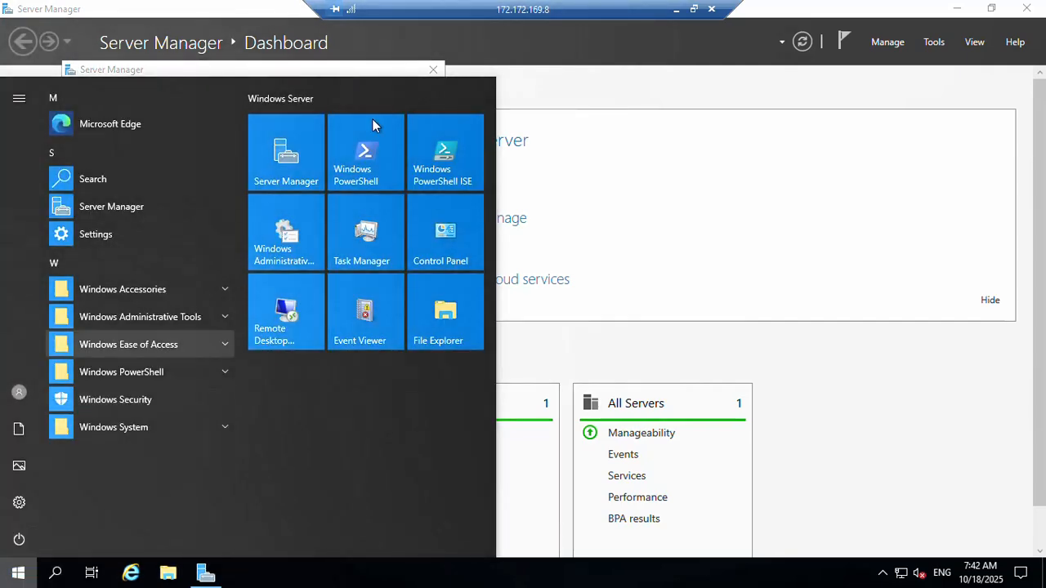
{"action": "left_click", "coordinate": [347, 175]}
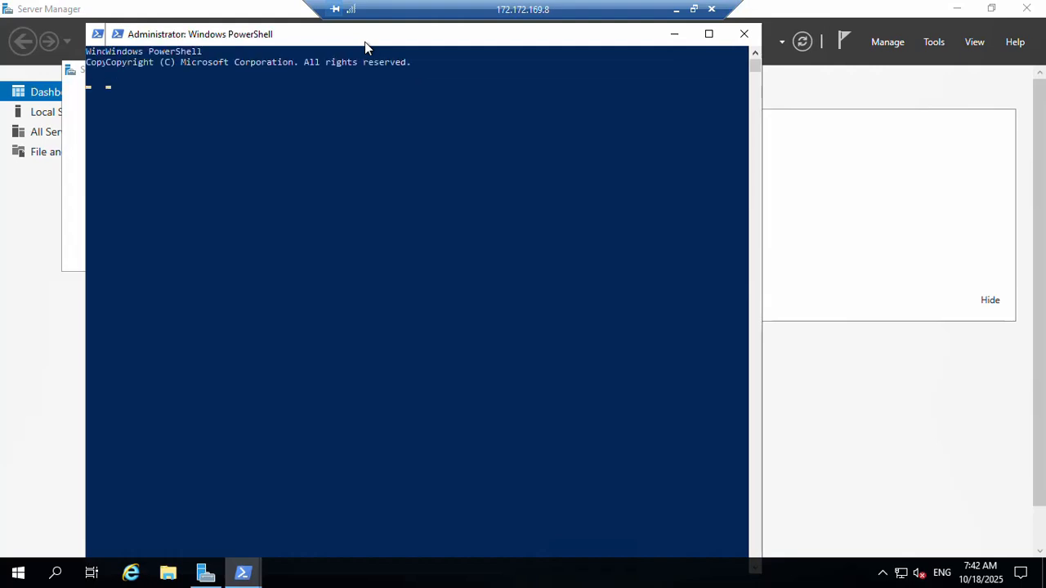
Step: Set the PowerShell console's font size to 36 in its window properties
{"action": "right_click", "coordinate": [364, 42]}
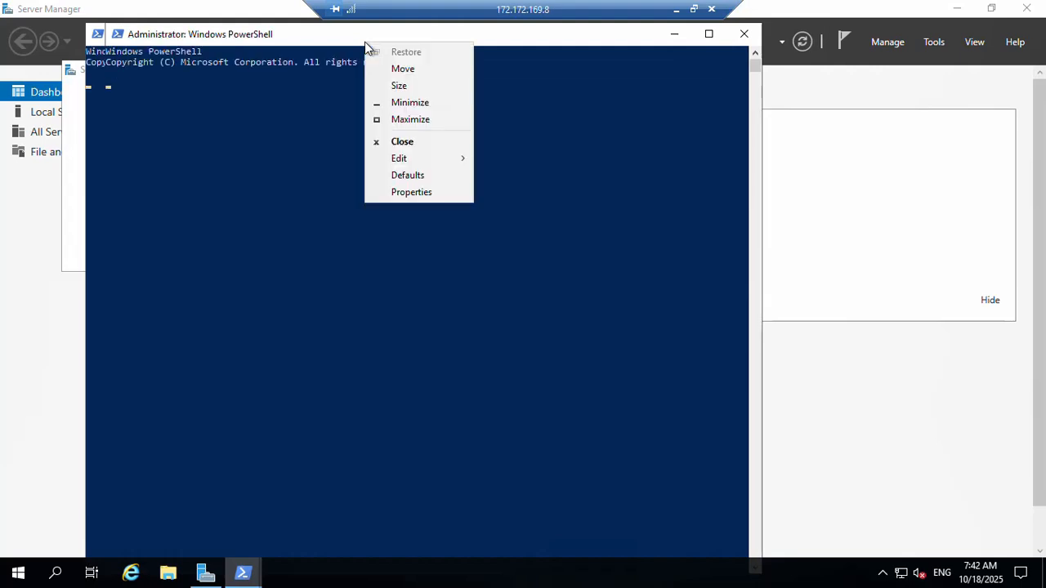
{"action": "left_click", "coordinate": [399, 193]}
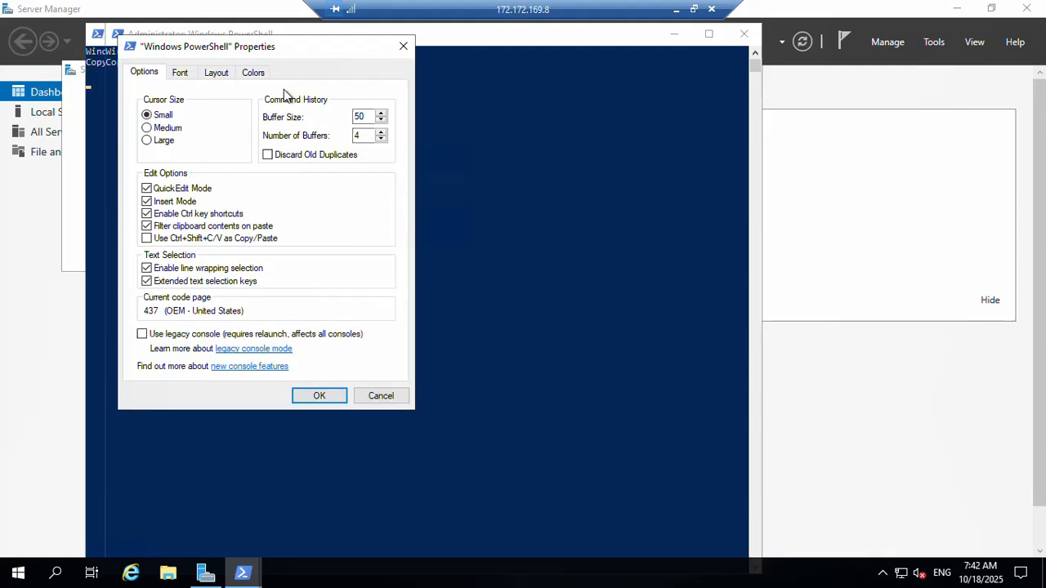
{"action": "left_click", "coordinate": [185, 75]}
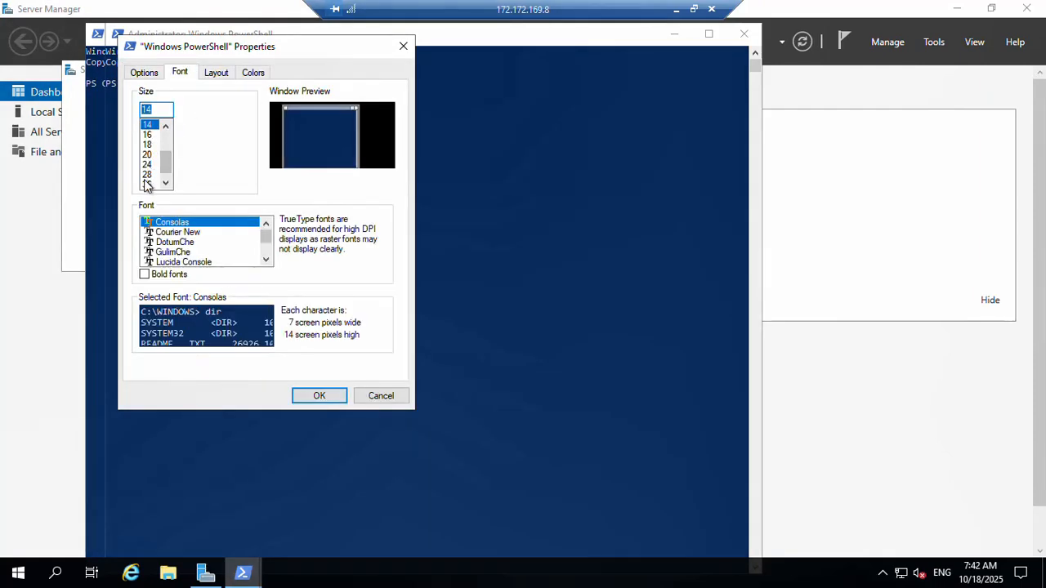
{"action": "left_click", "coordinate": [147, 185]}
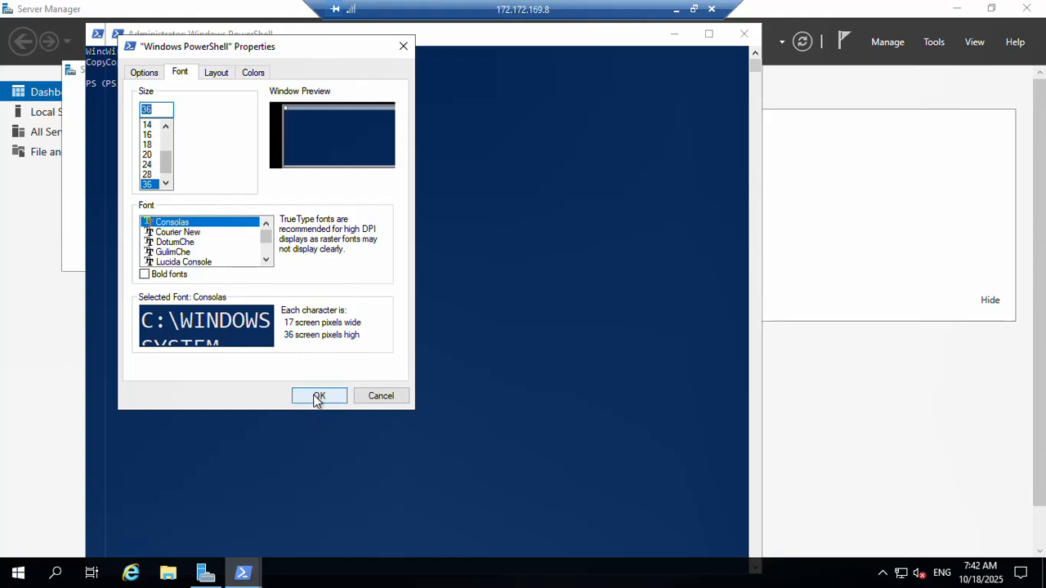
{"action": "left_click", "coordinate": [319, 395]}
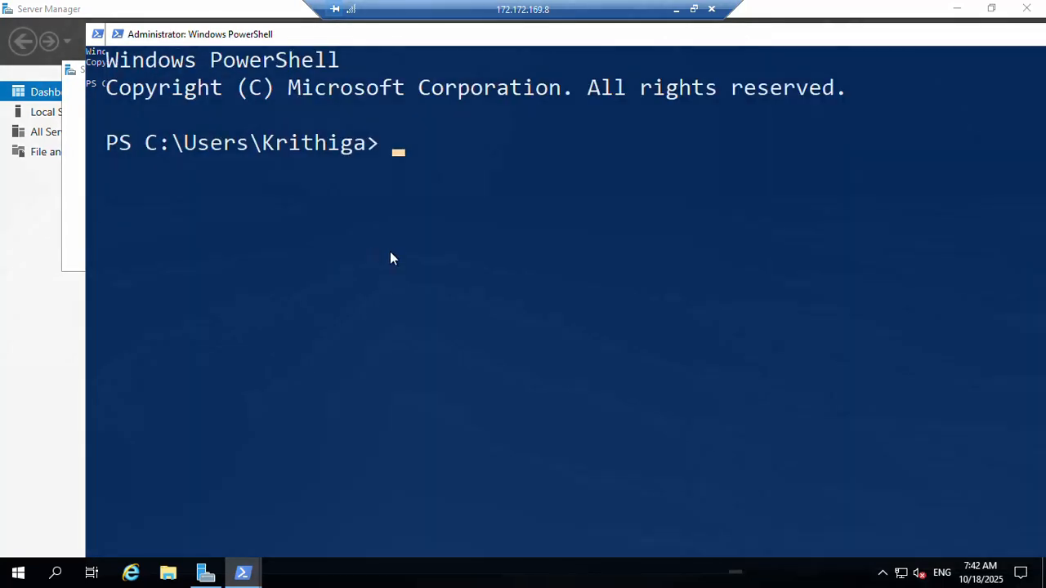
Step: Maximize PowerShell and run the copied connection script with its storage account key to mount file-docs1 as drive Z
{"action": "right_click", "coordinate": [391, 253]}
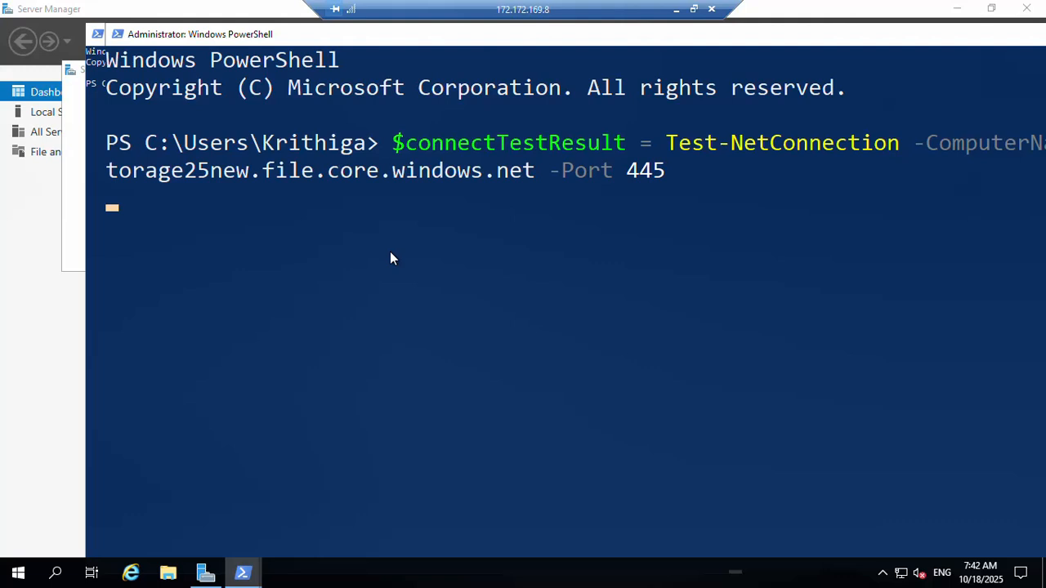
{"action": "double_click", "coordinate": [596, 37]}
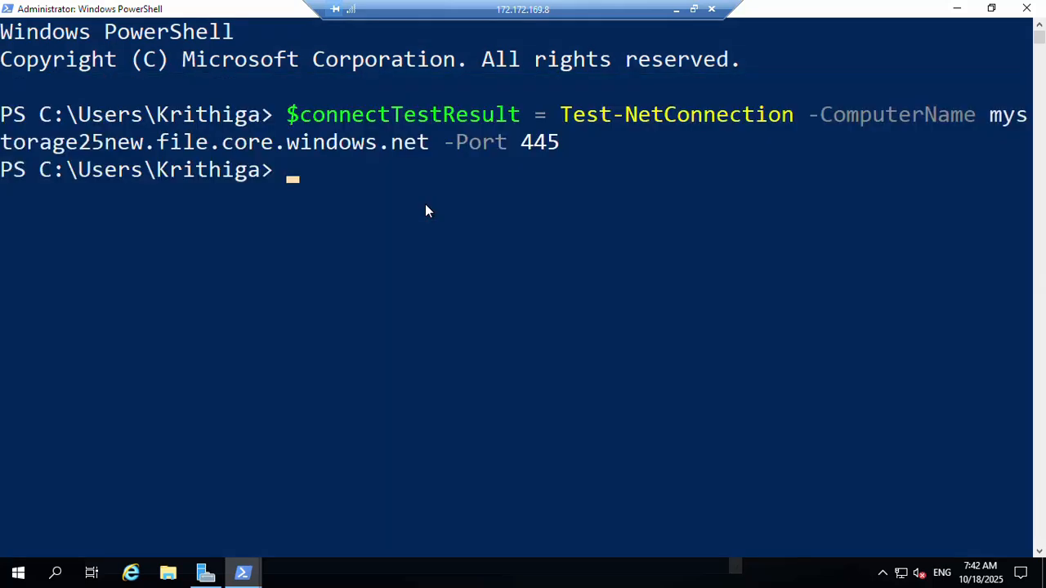
{"action": "key", "text": "ctrl+v"}
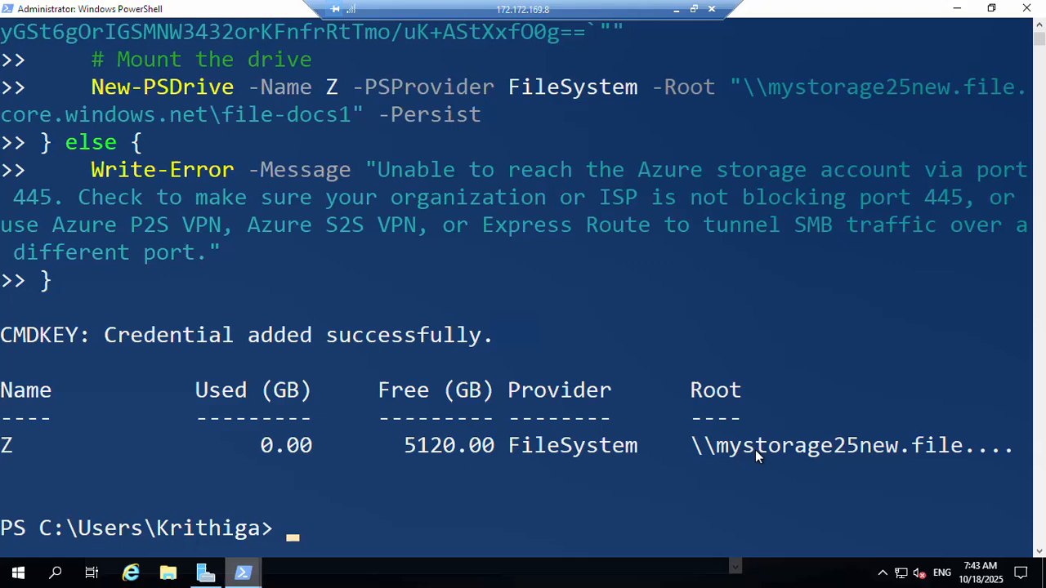
Step: Open the mounted file-docs1 network drive (Z:) from This PC in File Explorer
{"action": "left_click", "coordinate": [162, 577]}
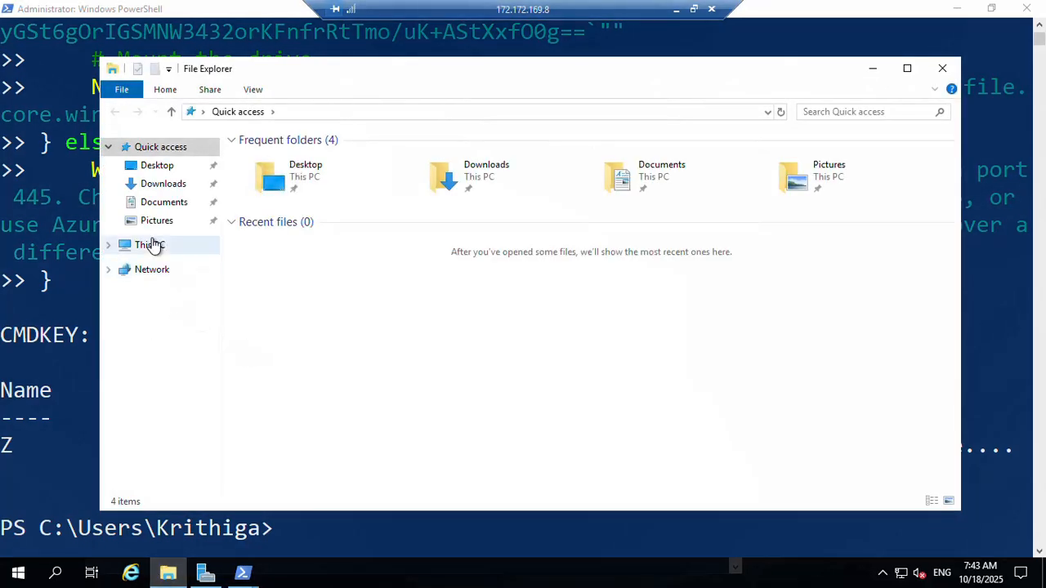
{"action": "left_click", "coordinate": [152, 247]}
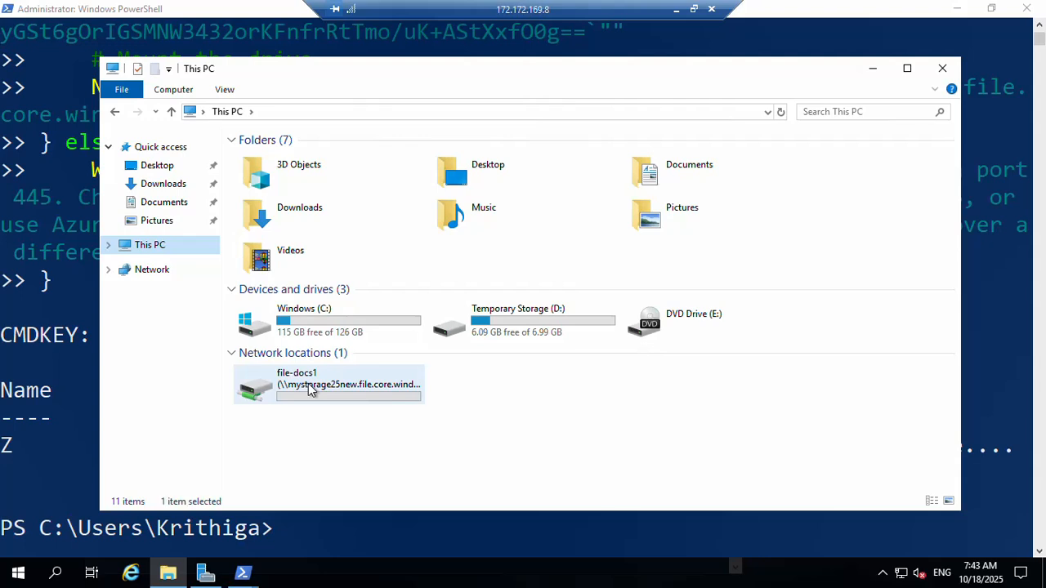
{"action": "double_click", "coordinate": [308, 383]}
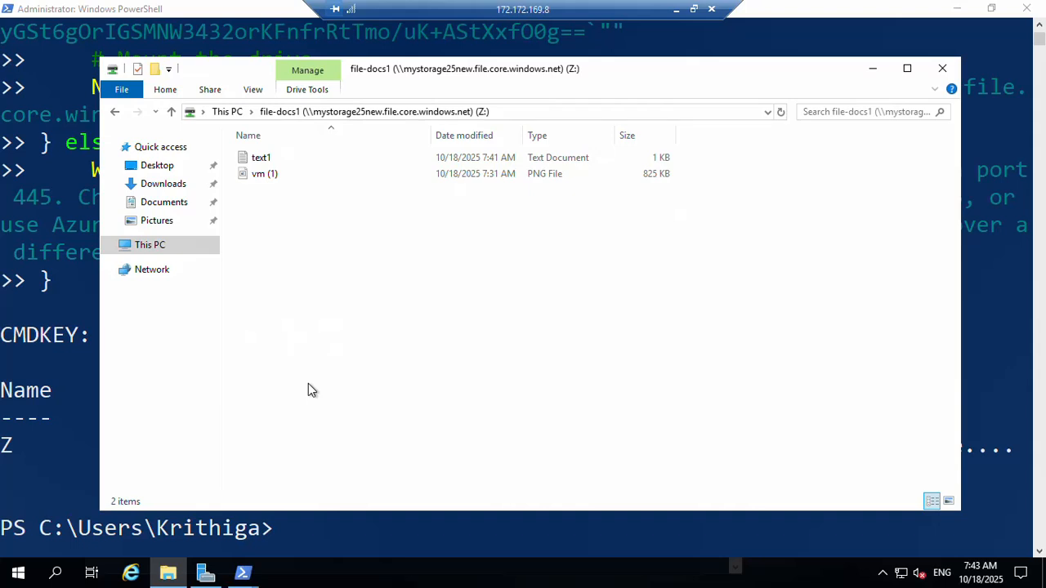
Step: Minimize the remote session and review the file-docs1 connection script and authentication method in the Azure portal
{"action": "left_click", "coordinate": [675, 9]}
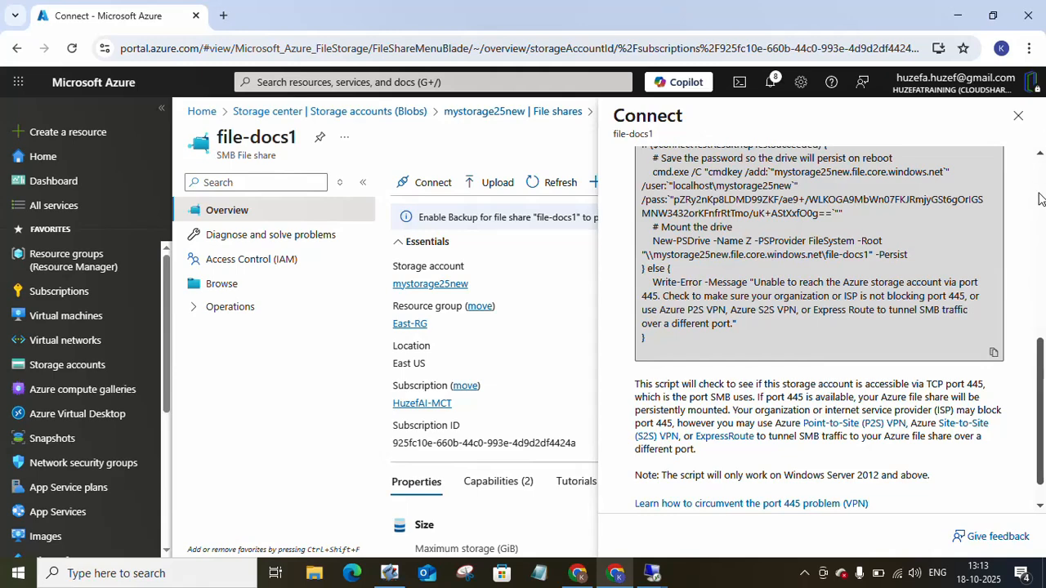
{"action": "scroll", "coordinate": [1040, 306], "scroll_direction": "up", "scroll_amount": 2}
{"action": "left_click_drag", "start_coordinate": [1040, 307], "coordinate": [1039, 296]}
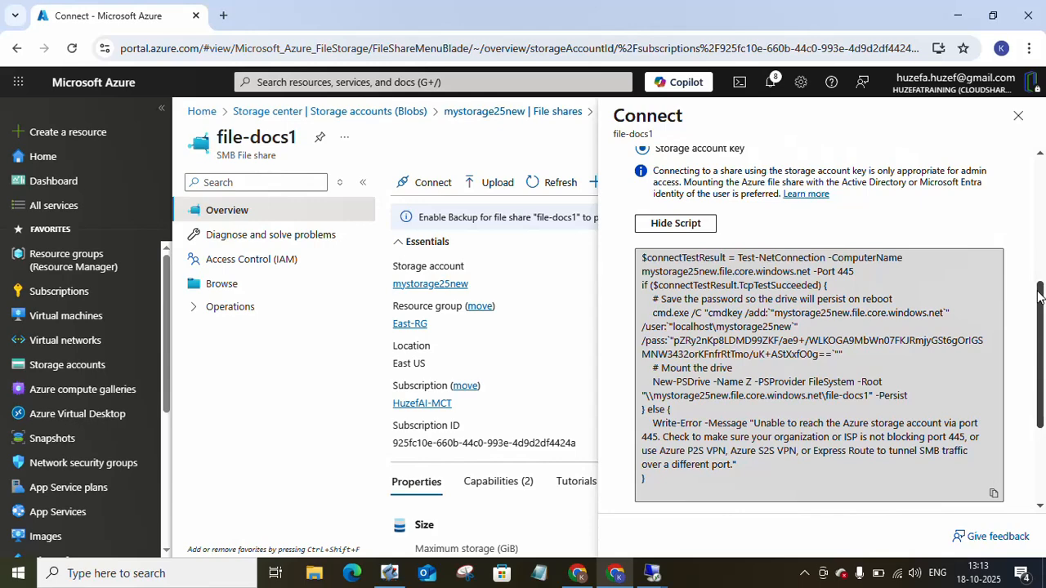
{"action": "left_click_drag", "start_coordinate": [1040, 297], "coordinate": [1039, 272]}
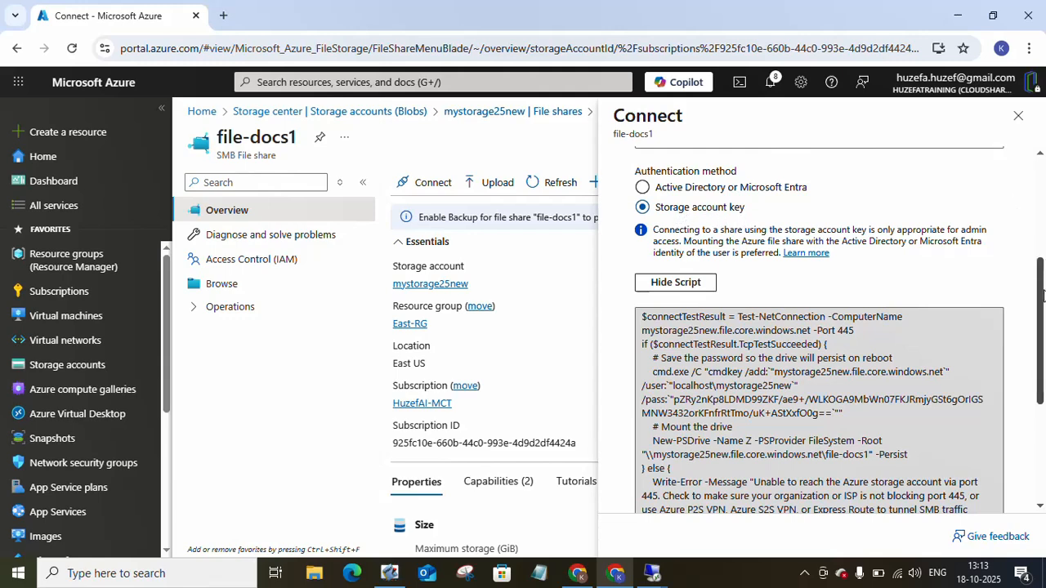
{"action": "scroll", "coordinate": [1043, 295], "scroll_direction": "down", "scroll_amount": 1}
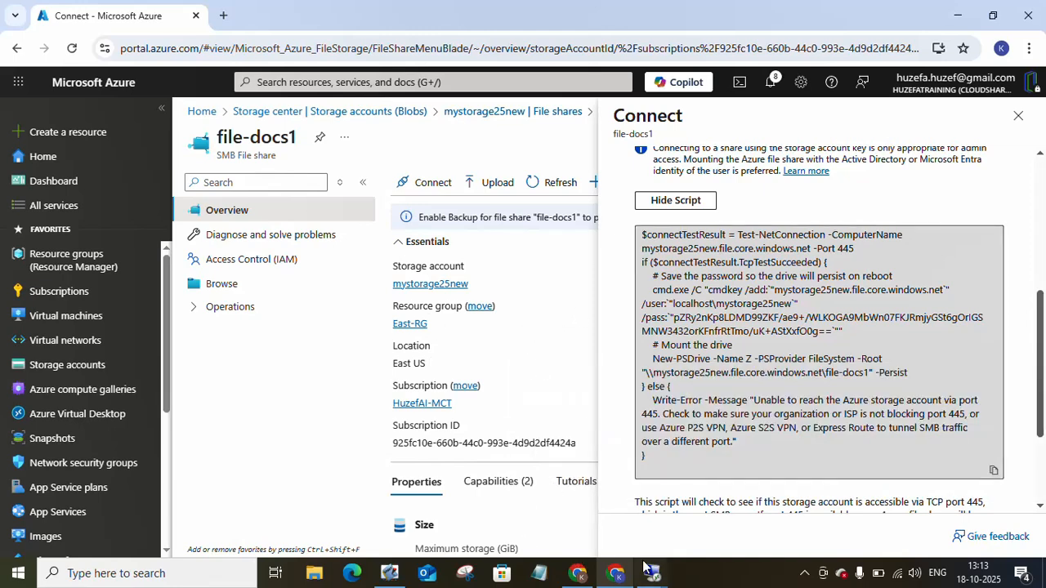
Step: Return to the 172.172.169.8 session, view the vm (1) image from the mounted drive, and close it
{"action": "mouse_move", "coordinate": [652, 572]}
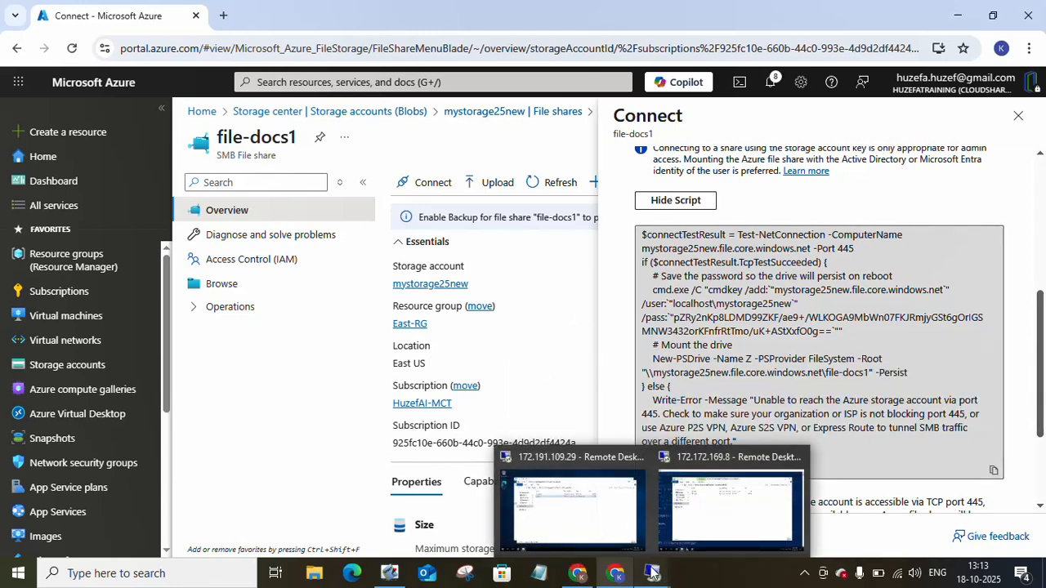
{"action": "left_click", "coordinate": [708, 528]}
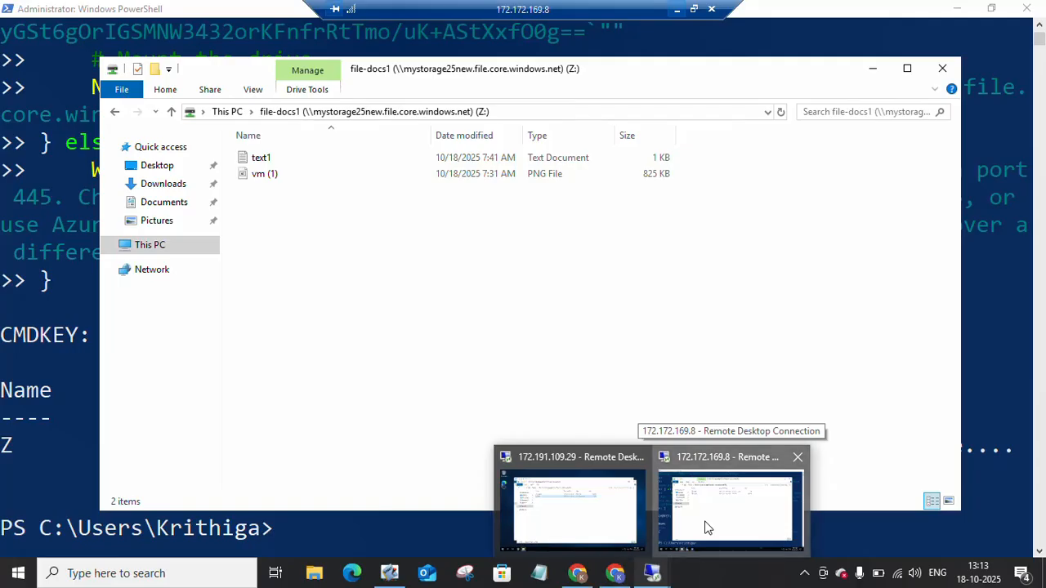
{"action": "left_click", "coordinate": [708, 528]}
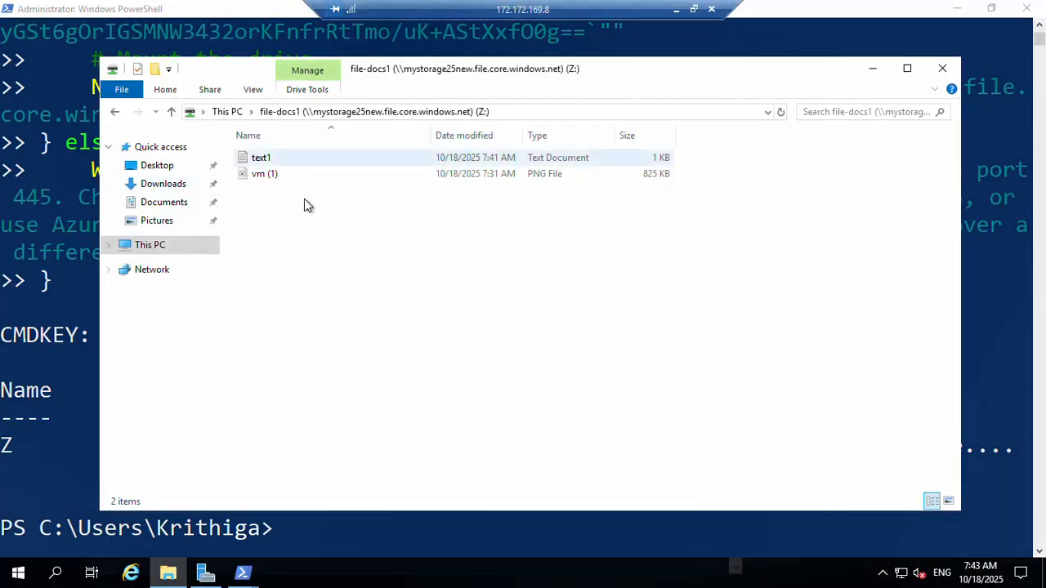
{"action": "left_click", "coordinate": [263, 175]}
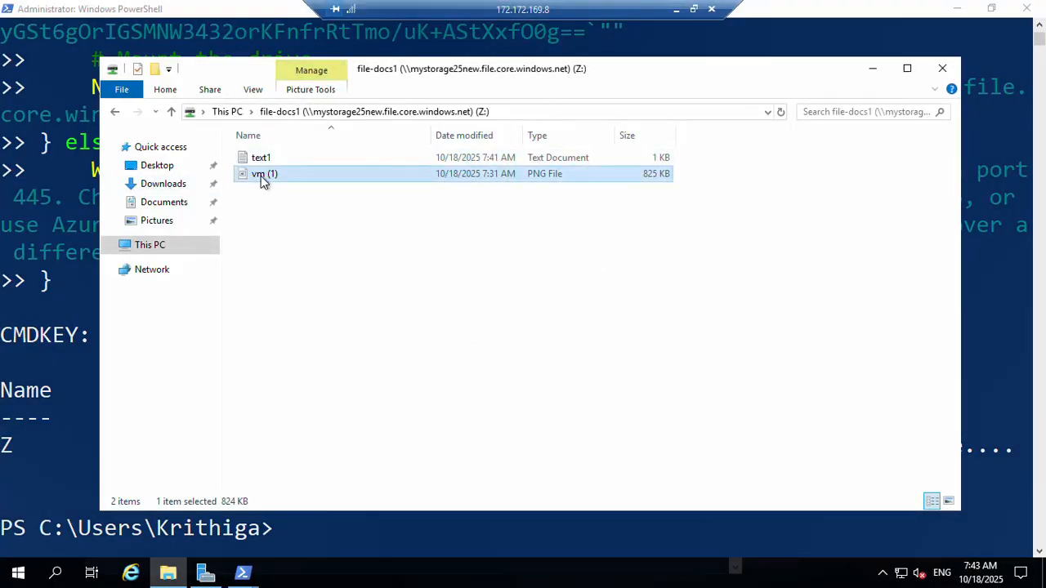
{"action": "double_click", "coordinate": [261, 175]}
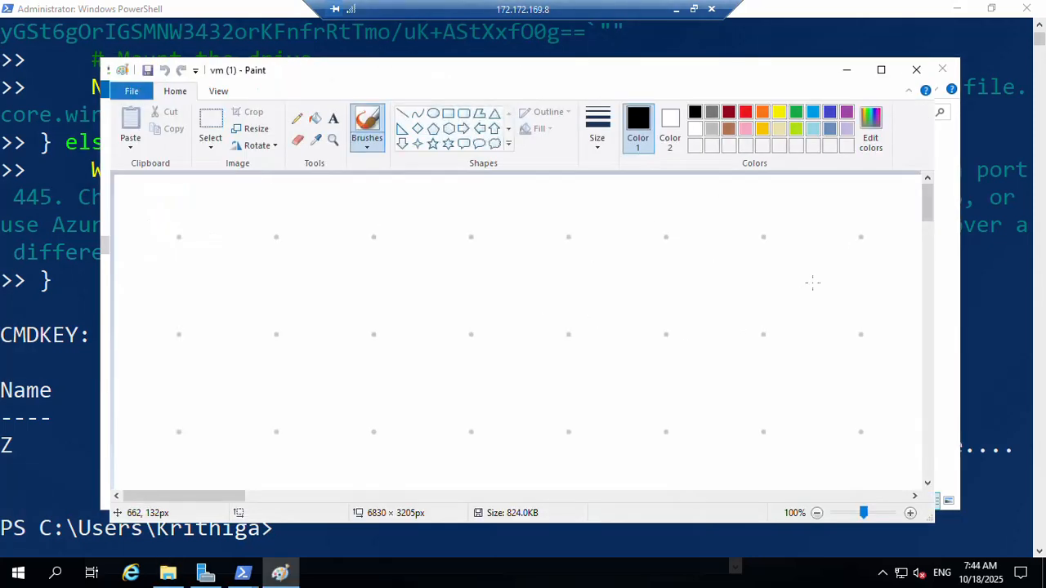
{"action": "left_click", "coordinate": [917, 70]}
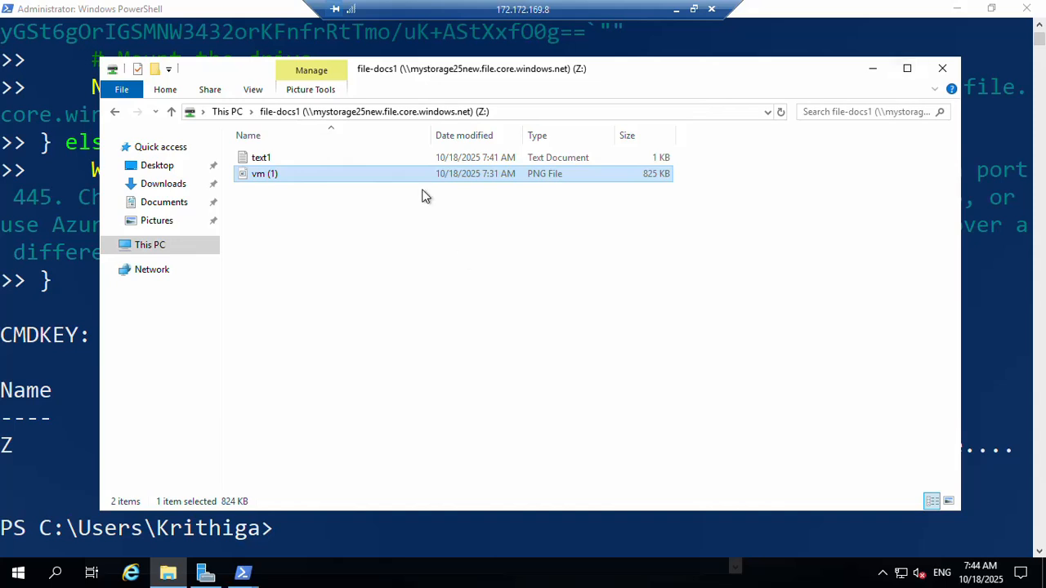
Step: Open text1 on the mounted drive, add a second line "Edit from User2", and save the file
{"action": "double_click", "coordinate": [363, 158]}
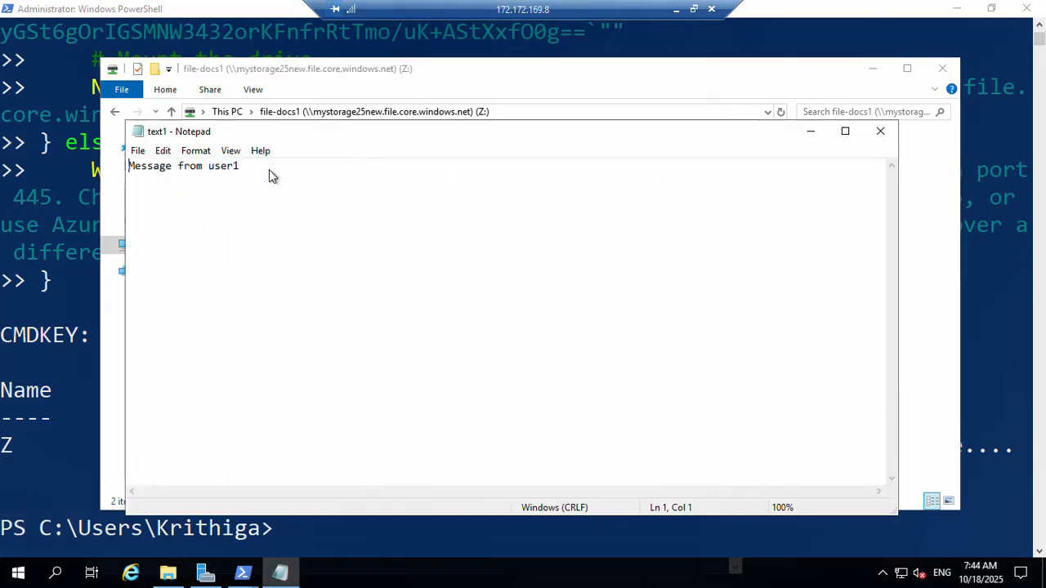
{"action": "key", "text": "End"}
{"action": "key", "text": "Return"}
{"action": "type", "text": "Edit from User2"}
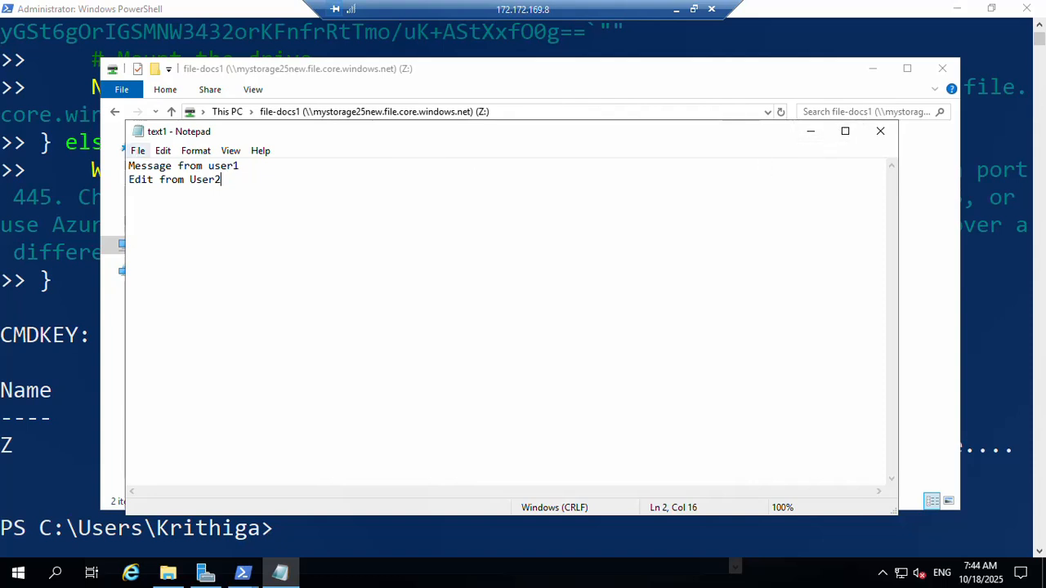
{"action": "left_click", "coordinate": [138, 150]}
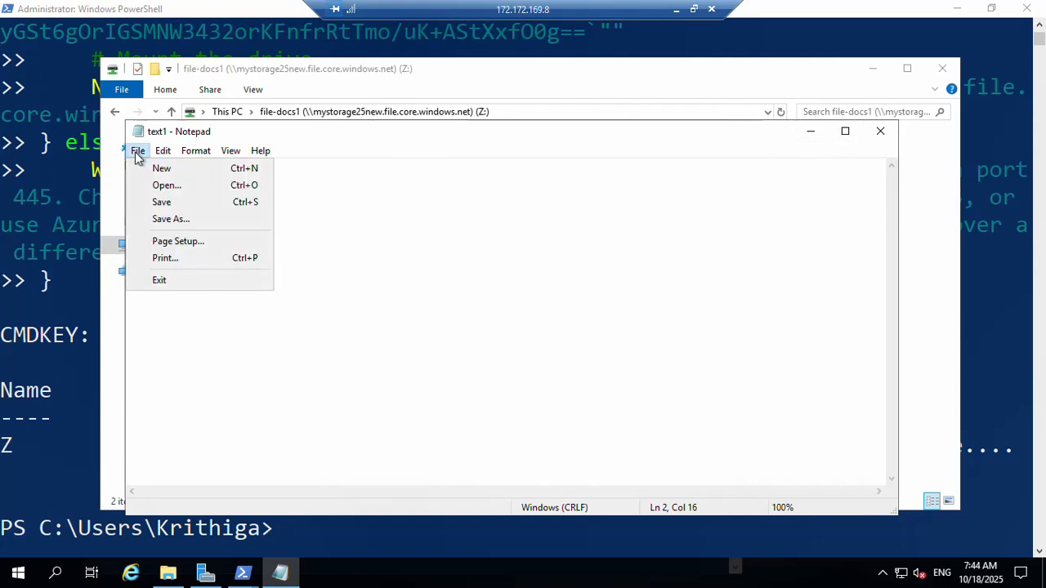
{"action": "left_click", "coordinate": [190, 209]}
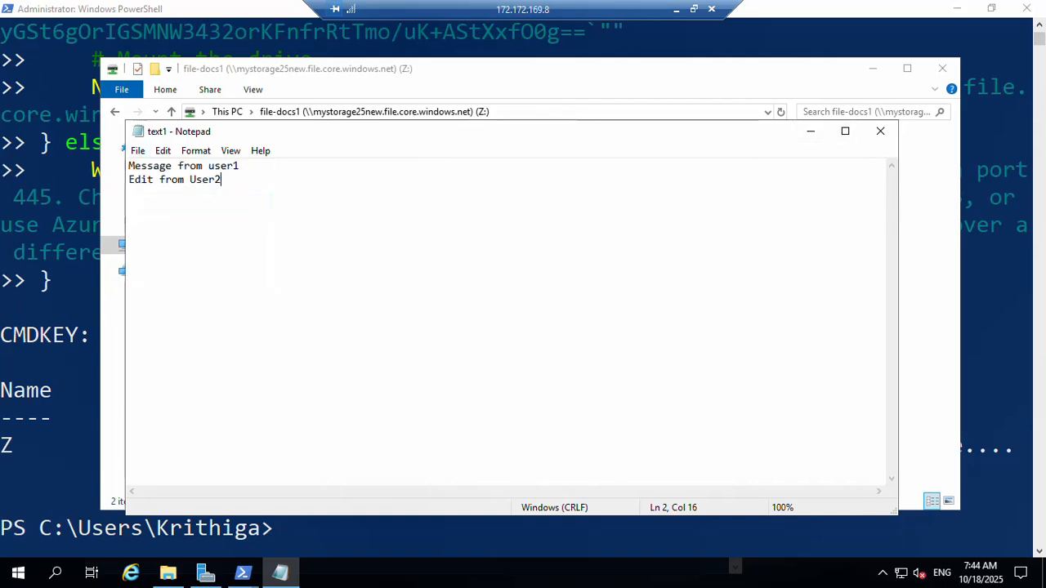
Step: Switch to the 172.191.109.29 remote session and open text1 from file-docs1 to check its shared content
{"action": "left_click", "coordinate": [693, 10]}
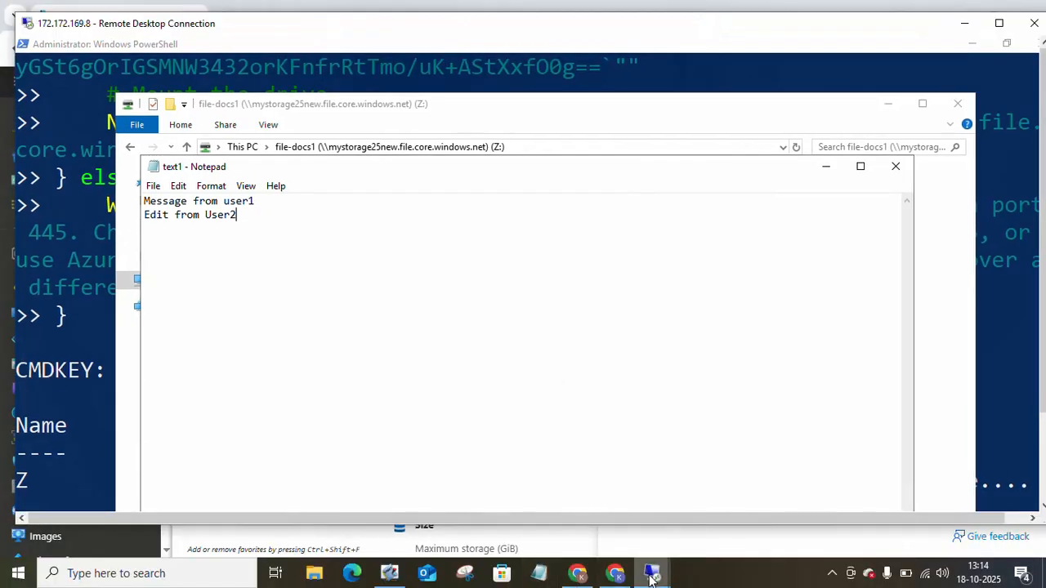
{"action": "mouse_move", "coordinate": [653, 575]}
{"action": "left_click", "coordinate": [562, 517]}
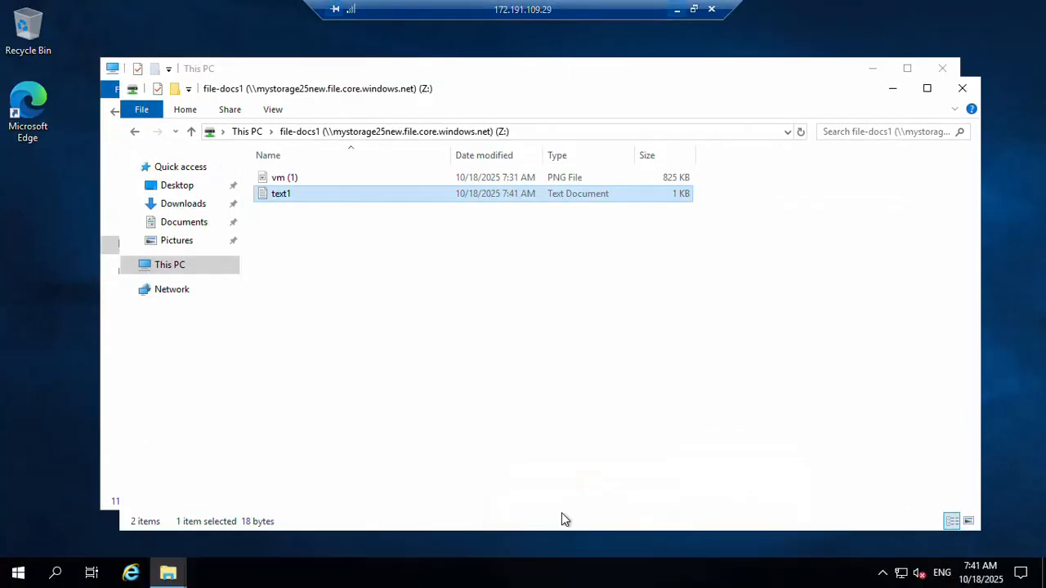
{"action": "double_click", "coordinate": [353, 196]}
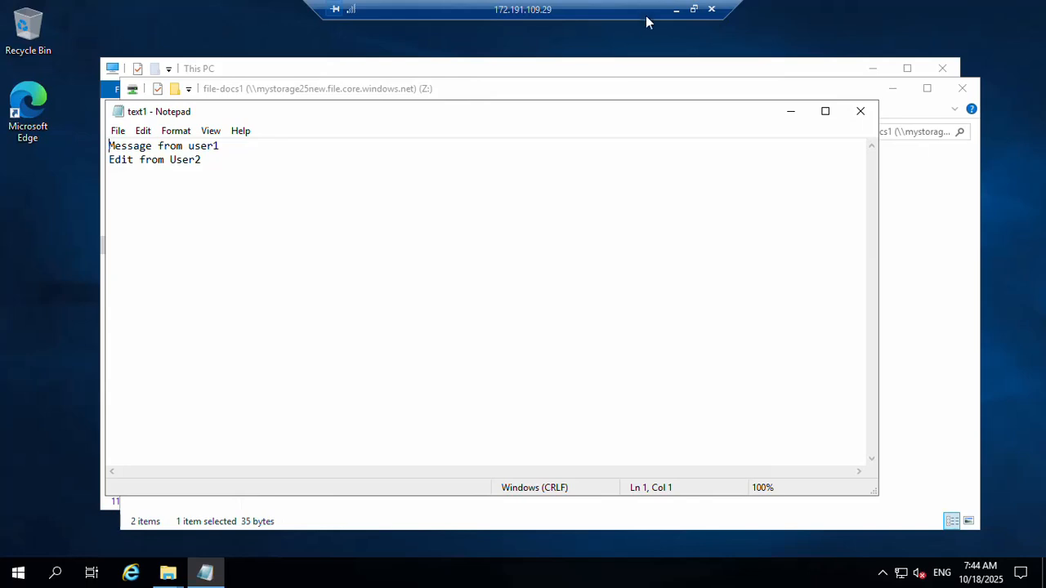
Step: Minimize both remote sessions, close the Connect pane in the Azure portal, and browse the files in file-docs1
{"action": "left_click", "coordinate": [676, 10]}
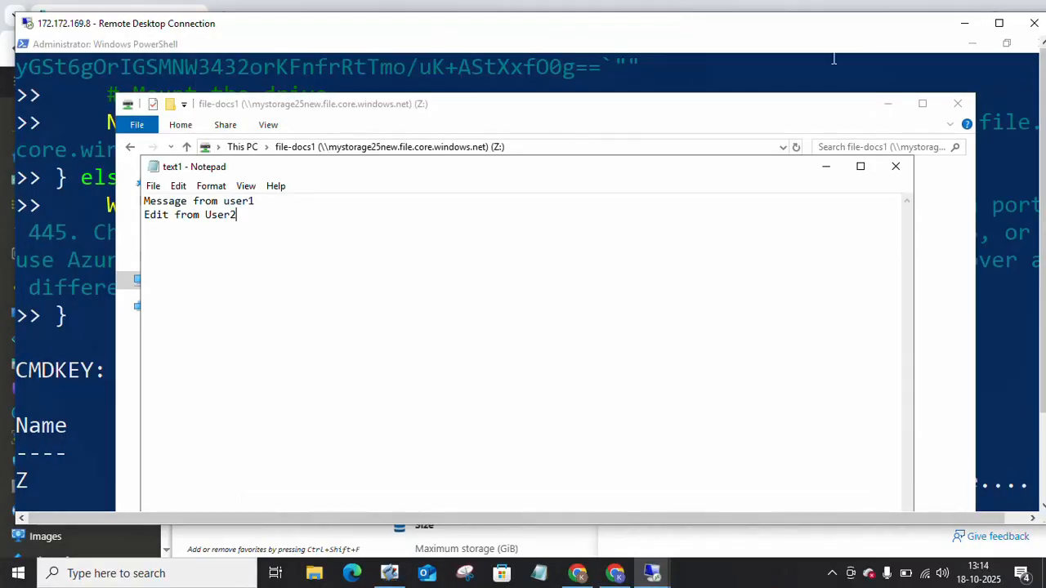
{"action": "left_click", "coordinate": [963, 25]}
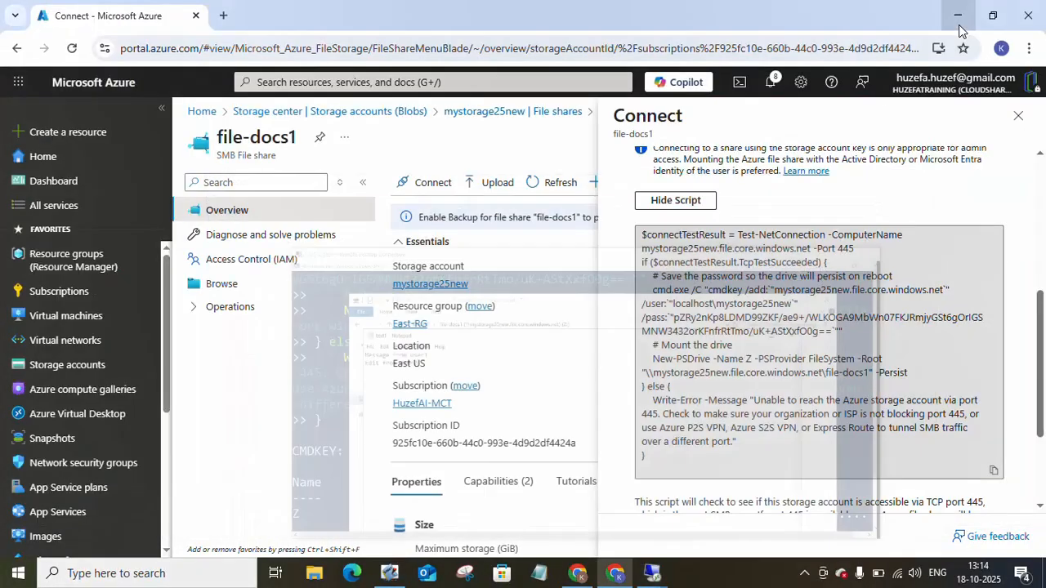
{"action": "left_click", "coordinate": [1017, 116]}
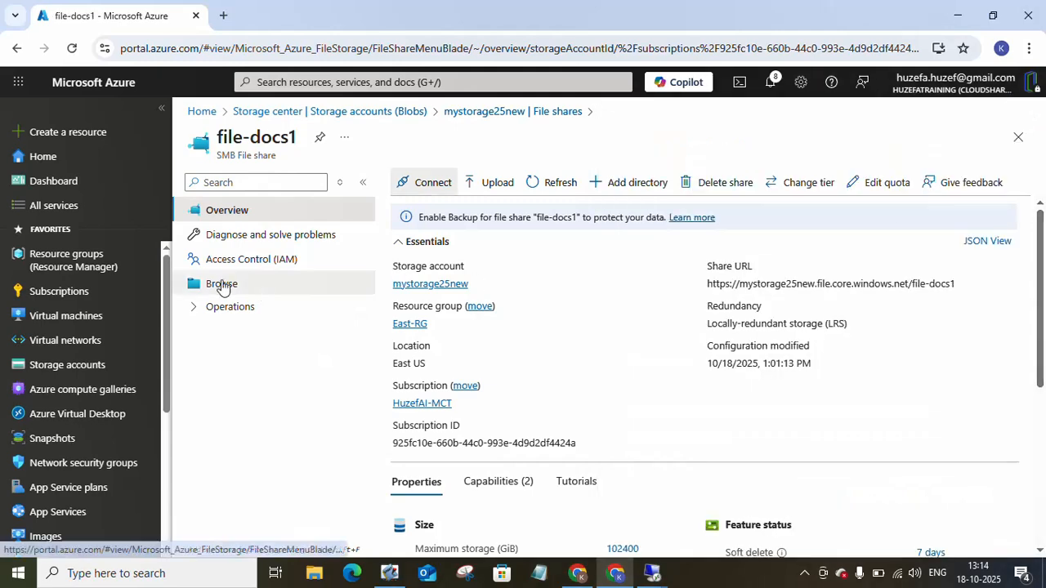
{"action": "left_click", "coordinate": [221, 286]}
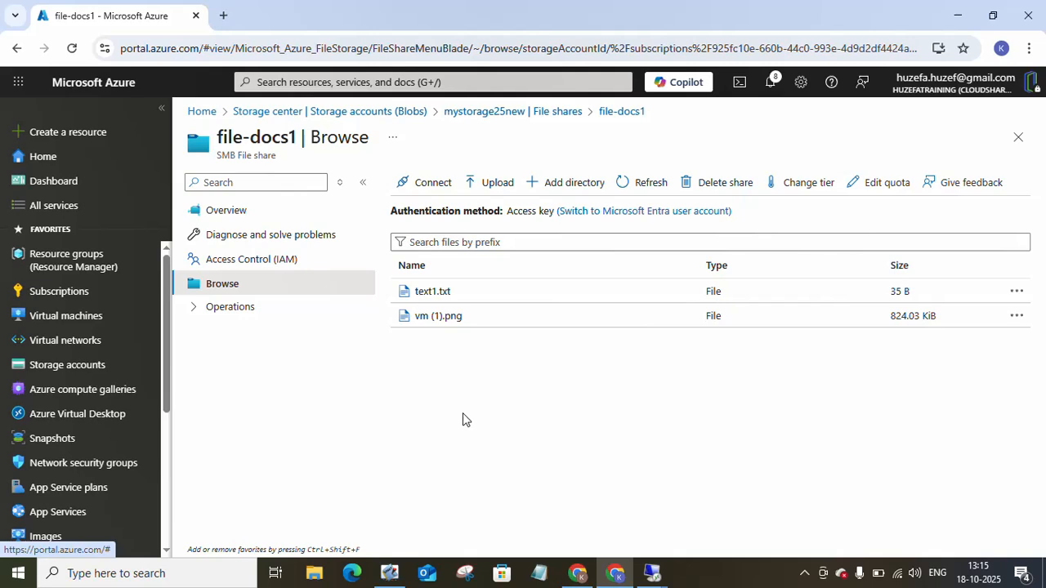
Step: Open the East-RG resource group from the list of resource groups
{"action": "left_click", "coordinate": [81, 259]}
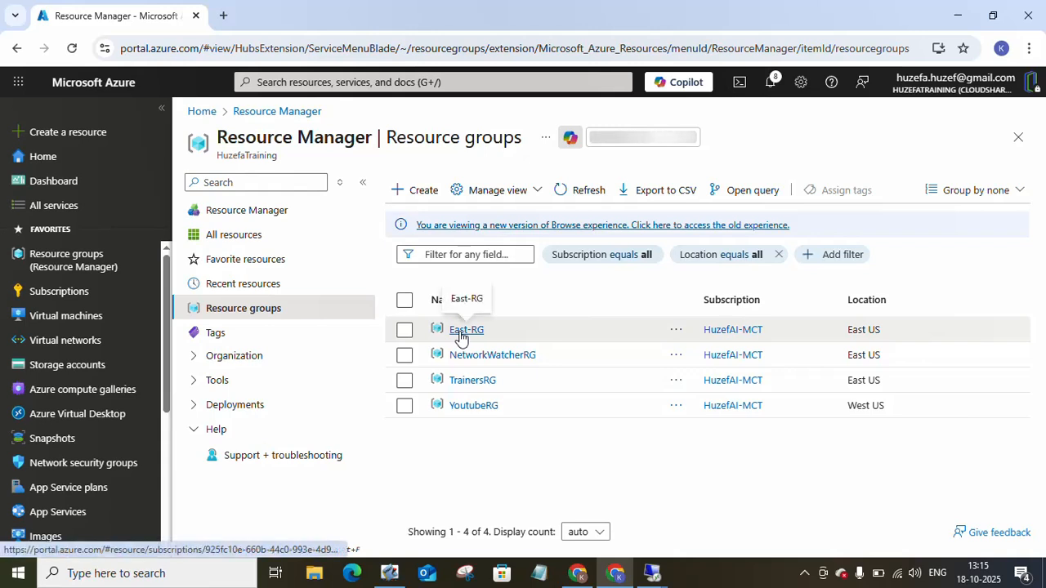
{"action": "left_click", "coordinate": [464, 330]}
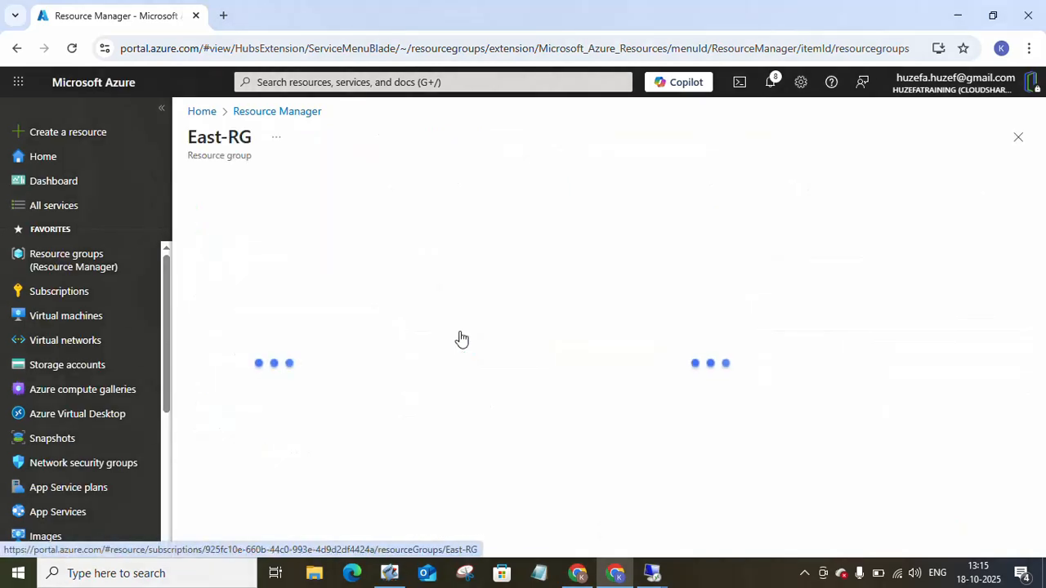